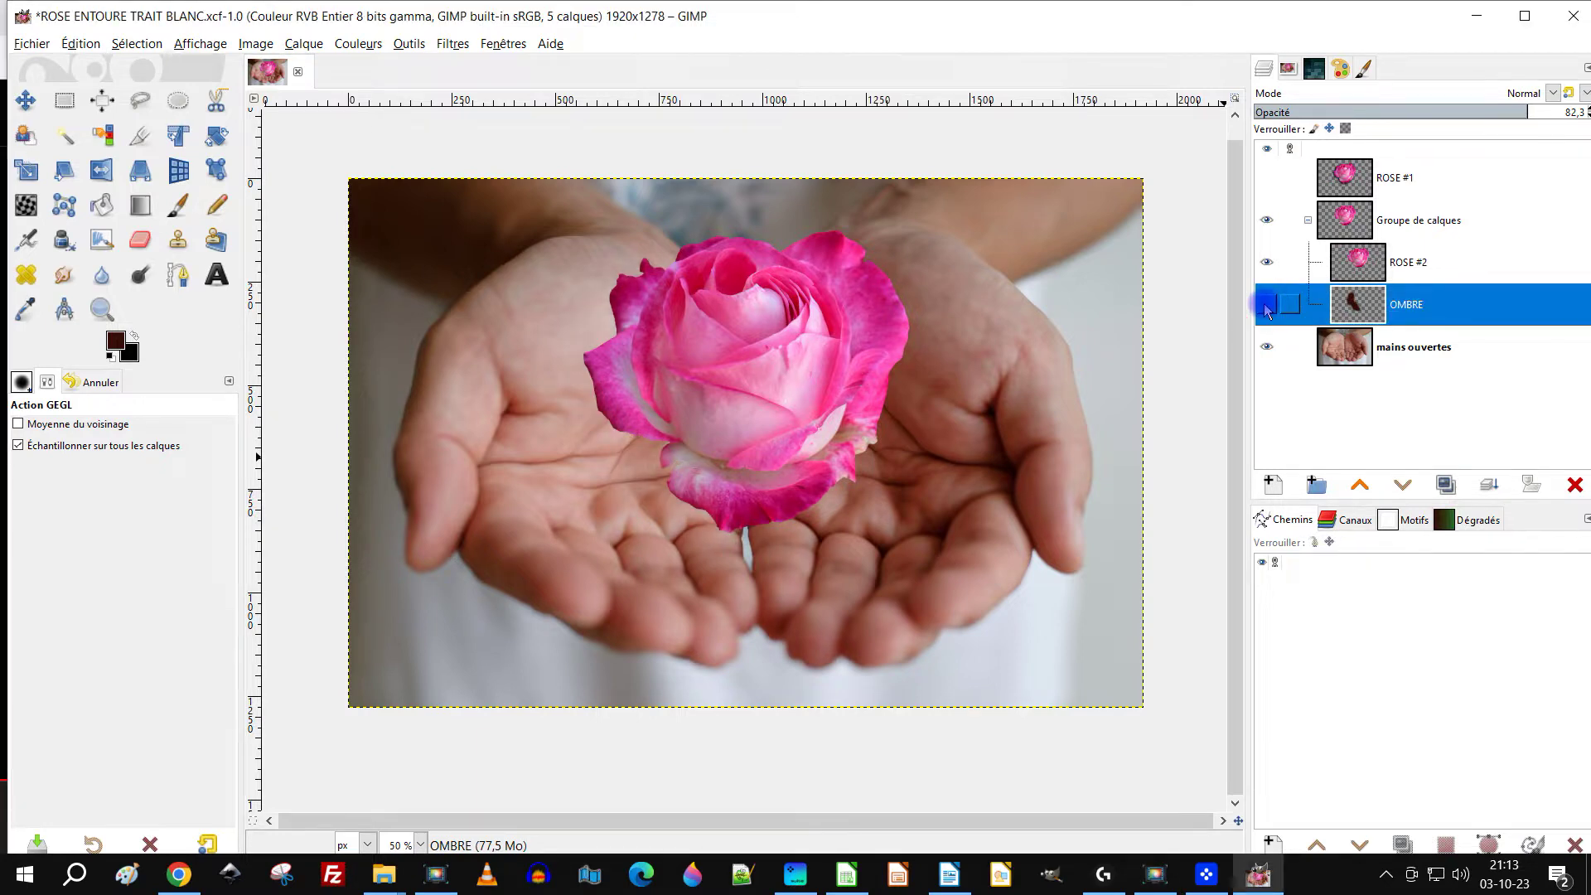
Step: Show the OMBRE layer and collapse the layer group that contains it
{"action": "left_click", "coordinate": [1266, 307]}
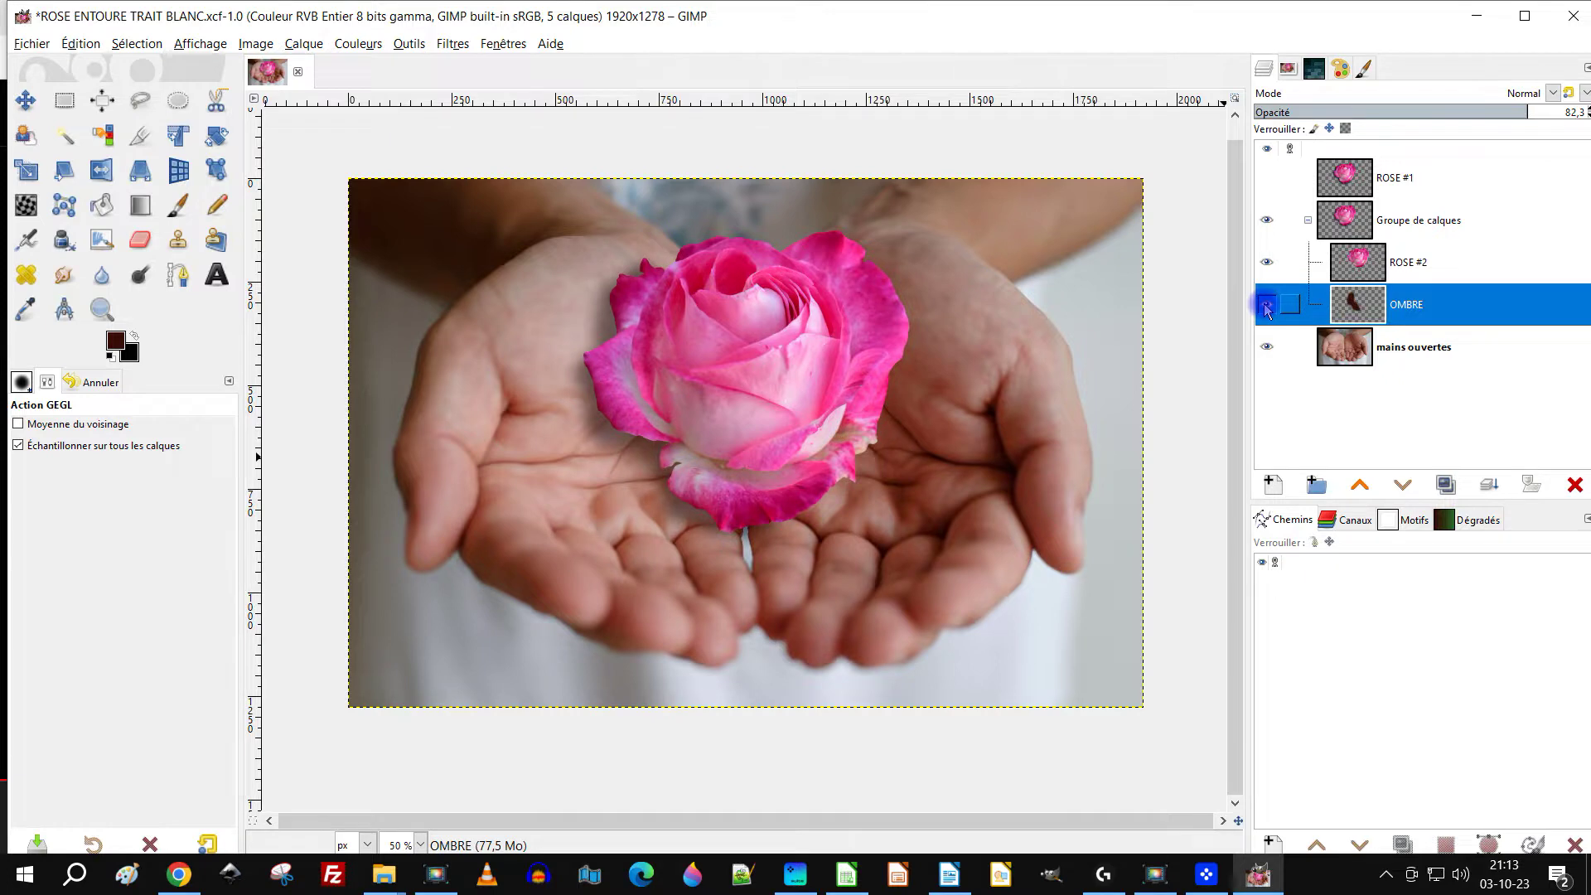
{"action": "left_click", "coordinate": [1304, 220]}
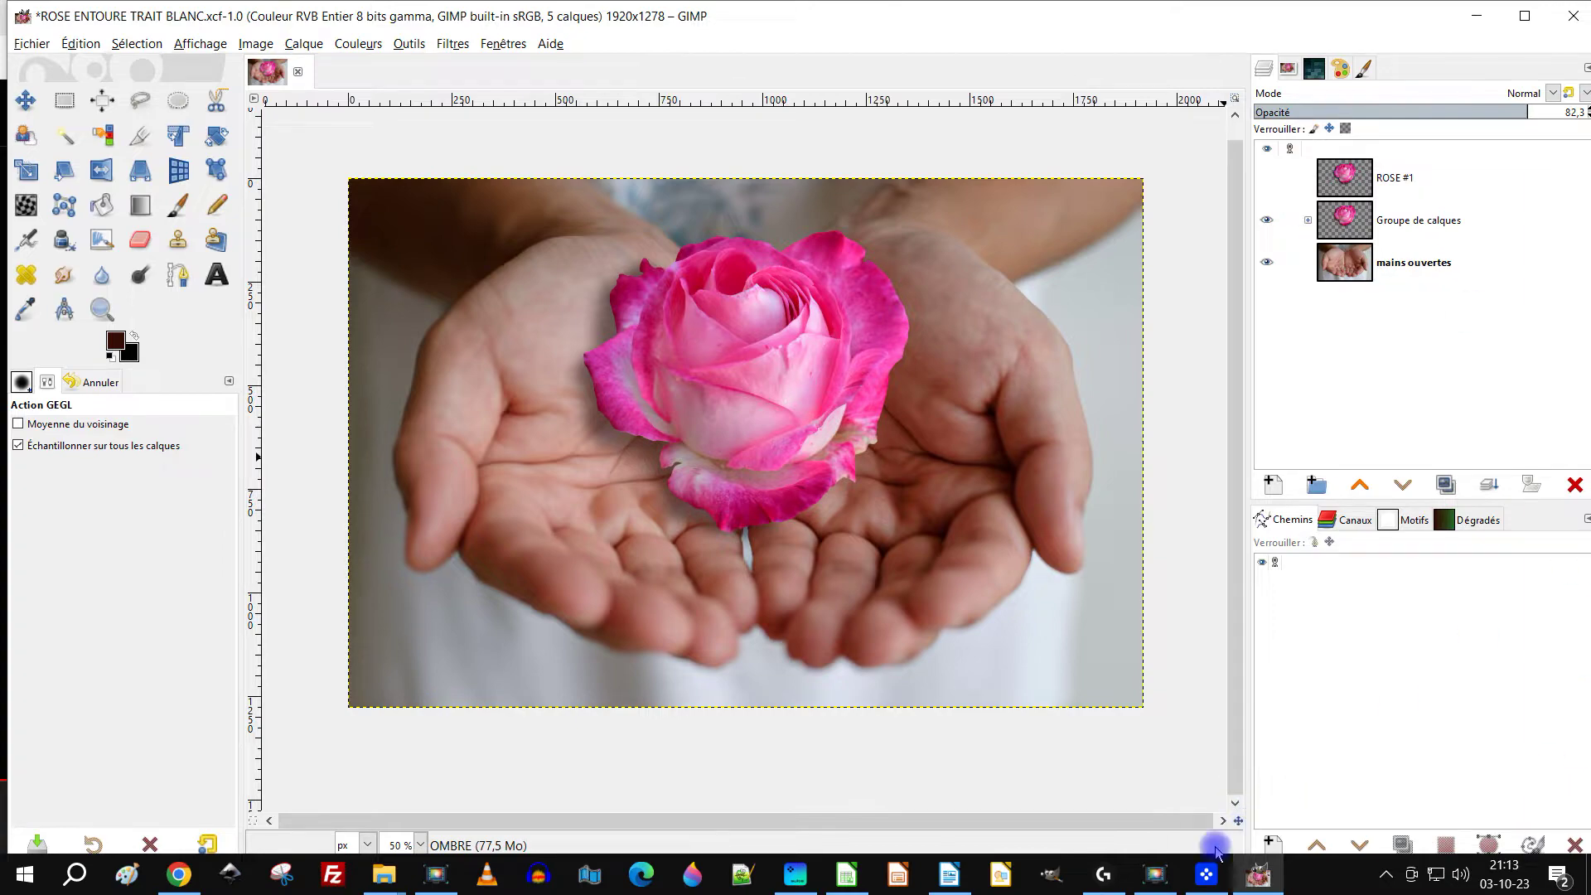
Step: Switch to the other GIMP window with the two-layer rose image and check the program version in its About information
{"action": "left_click", "coordinate": [1160, 876]}
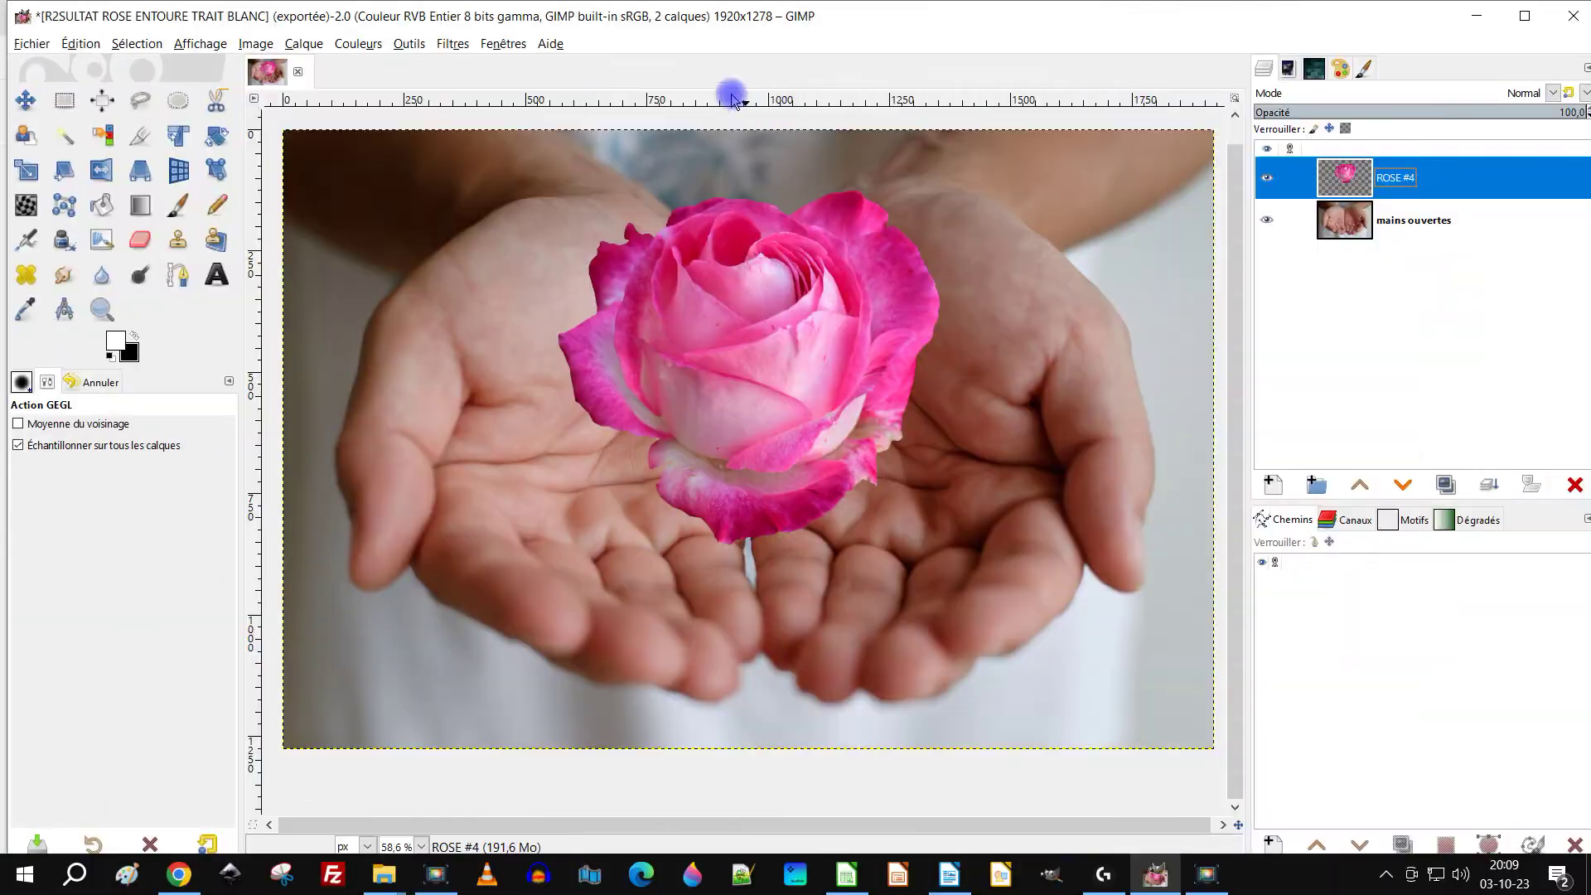
{"action": "left_click", "coordinate": [550, 43]}
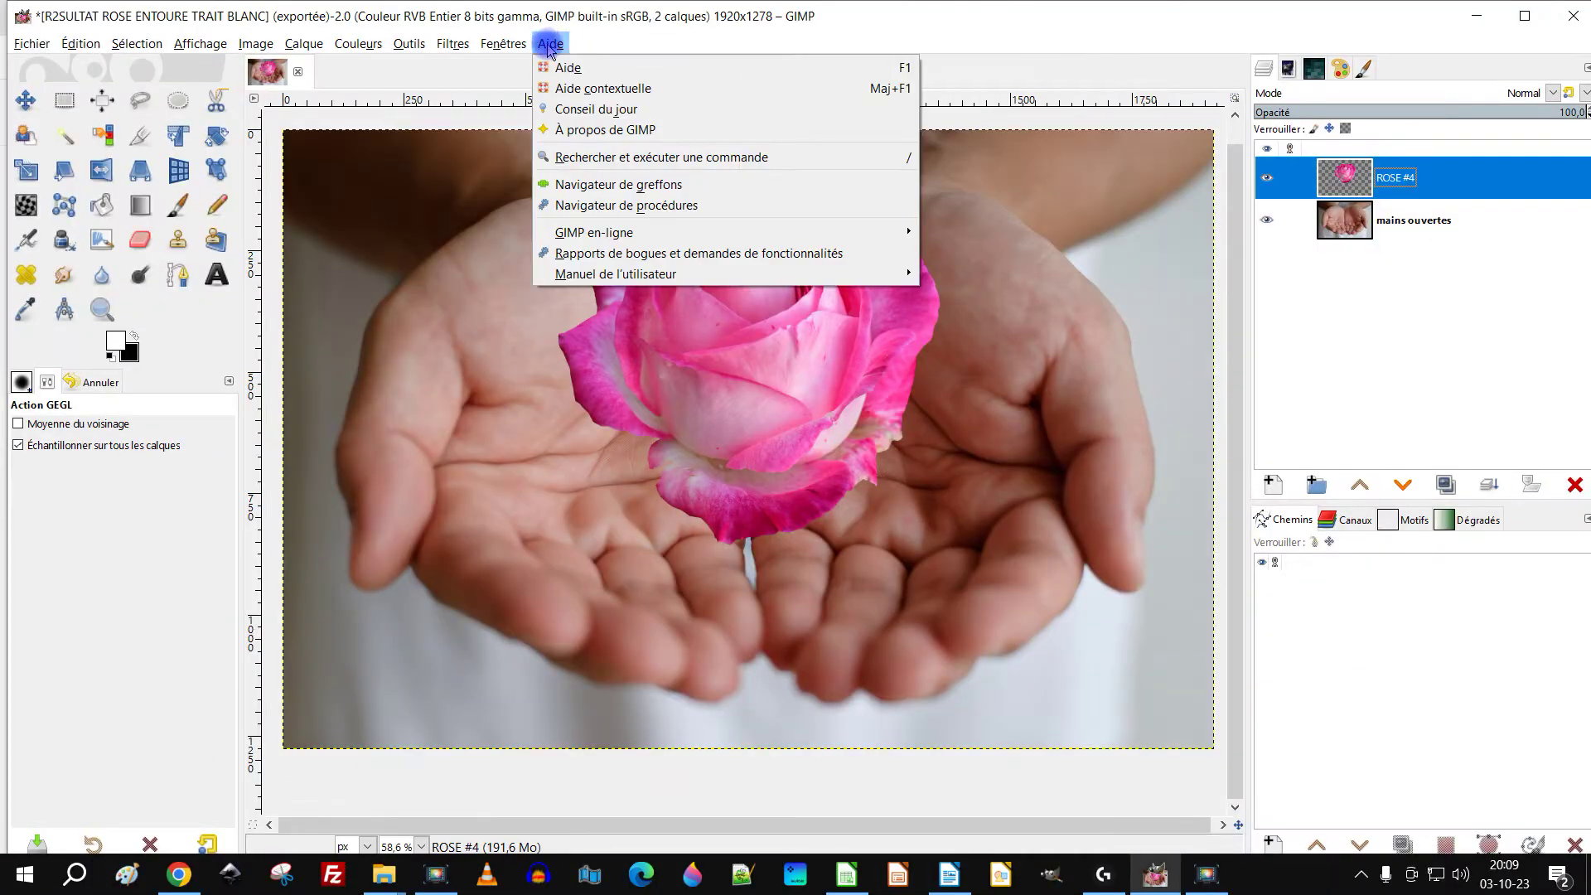
{"action": "left_click", "coordinate": [630, 126]}
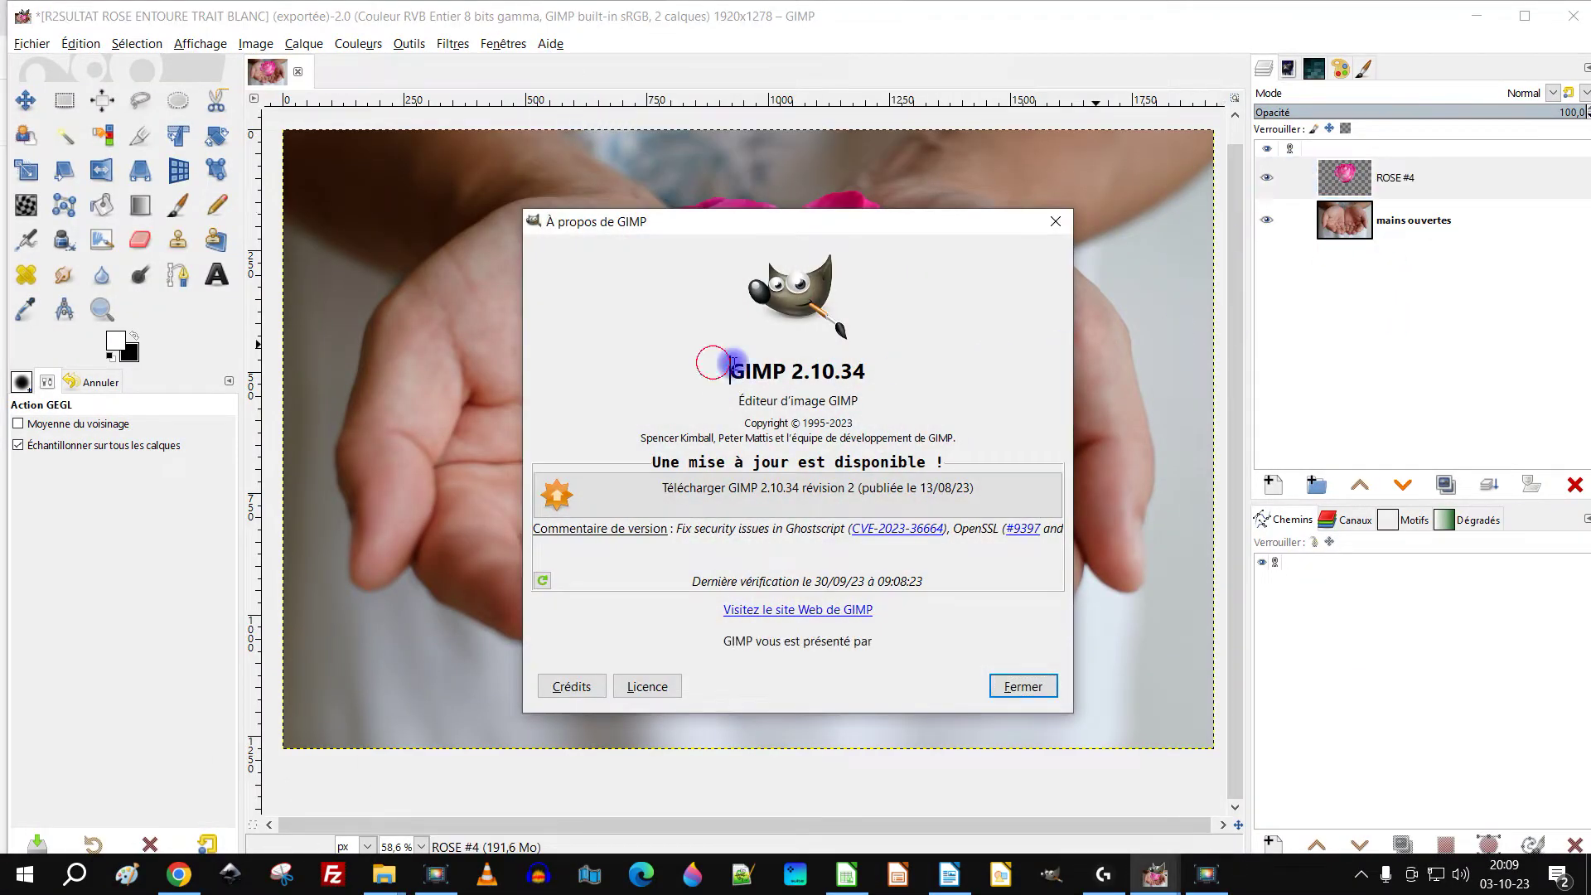
{"action": "left_click_drag", "start_coordinate": [713, 369], "coordinate": [928, 371]}
{"action": "left_click", "coordinate": [1021, 686]}
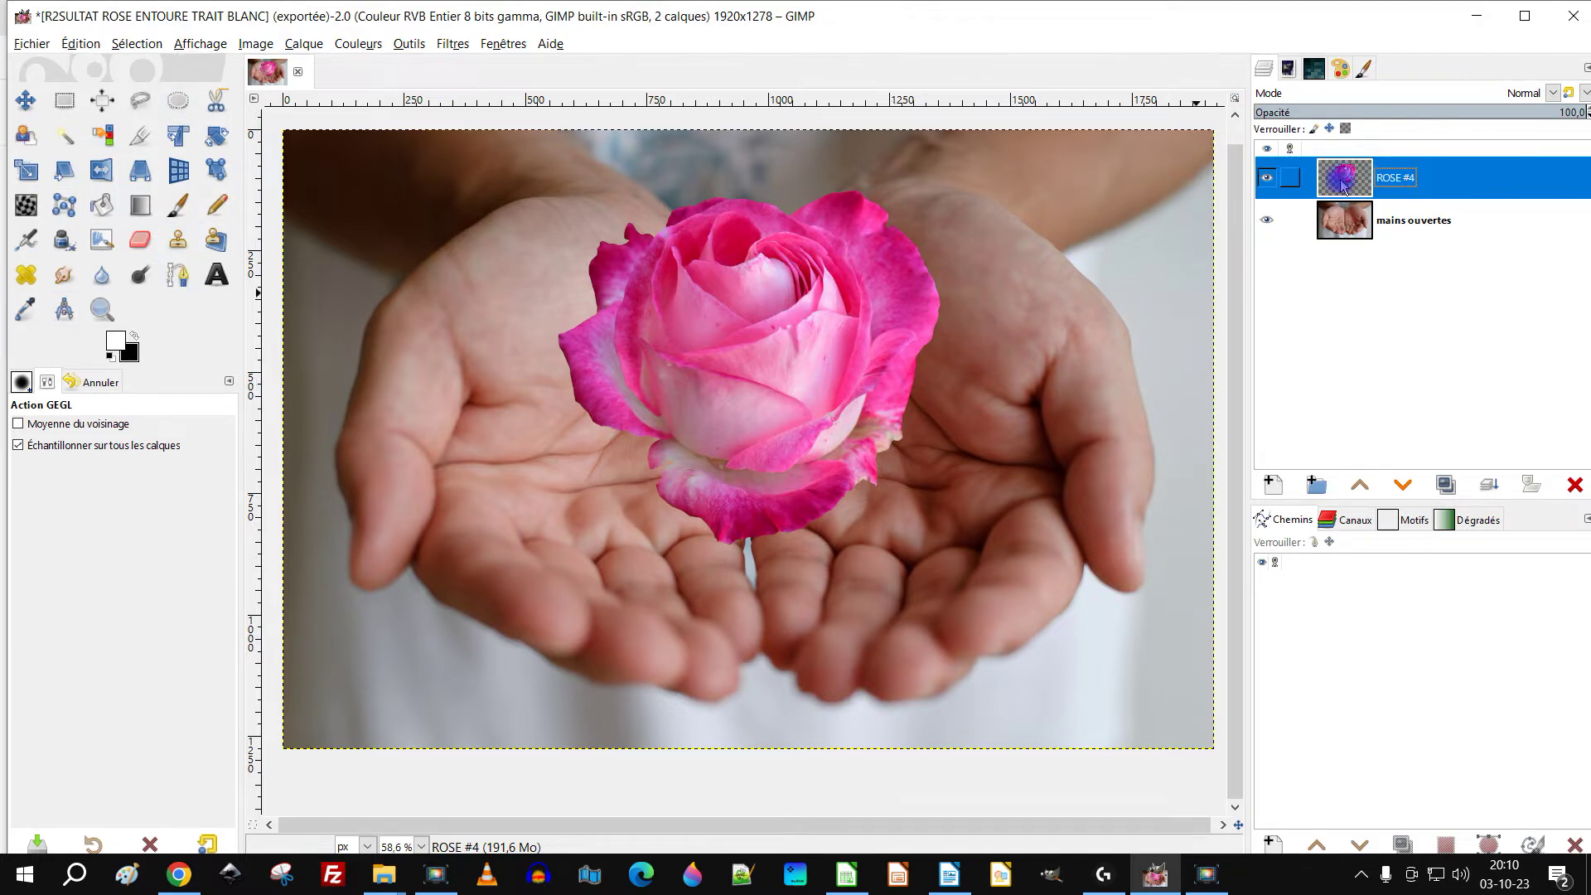
{"action": "left_click", "coordinate": [444, 47]}
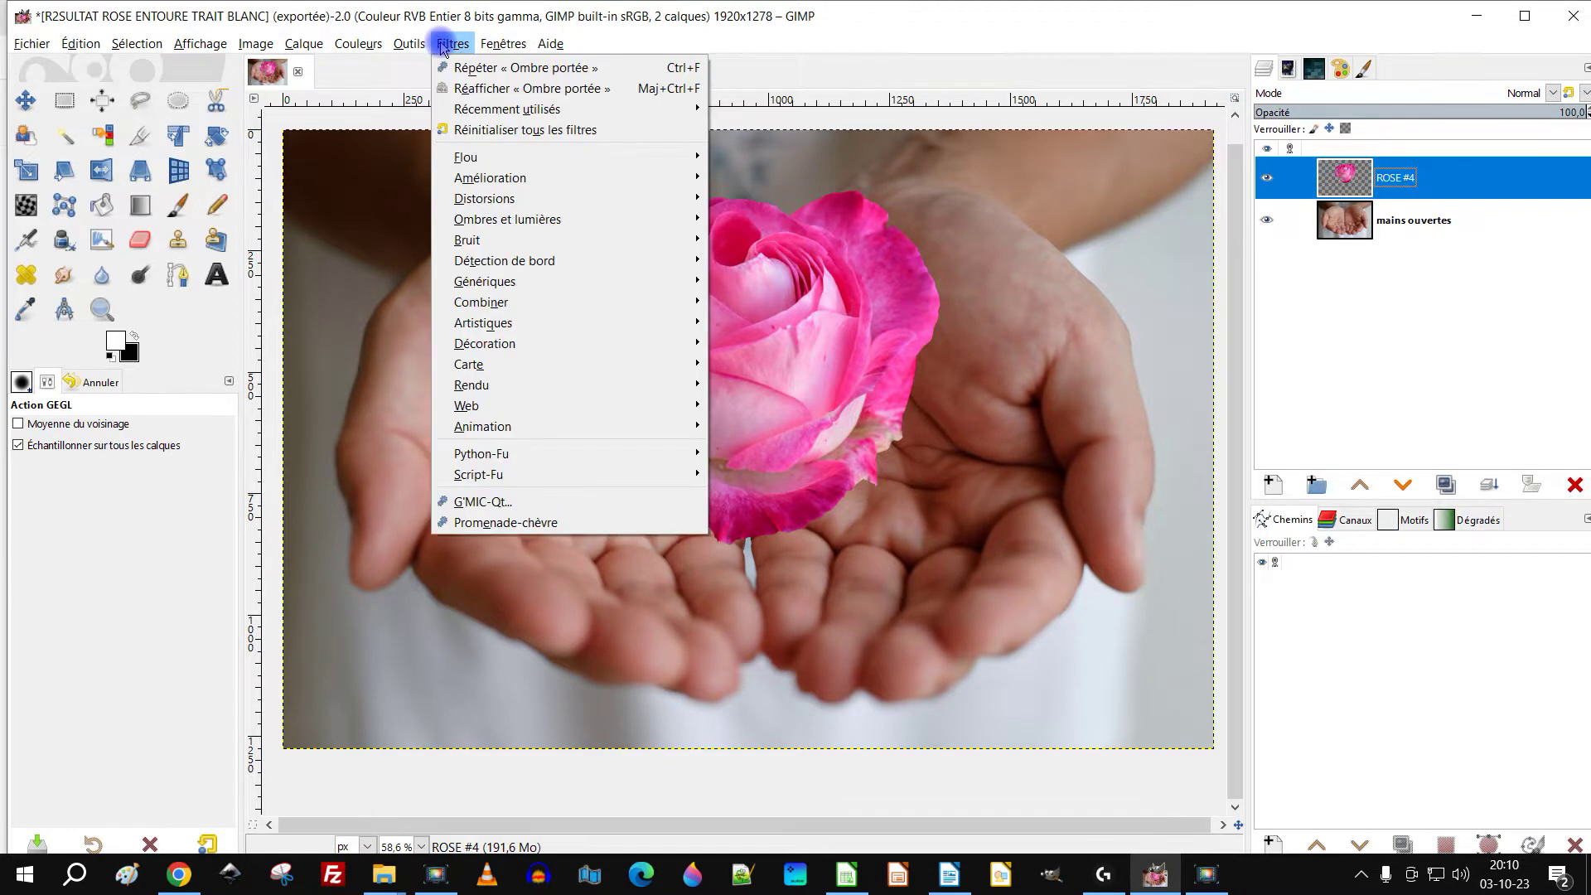
{"action": "left_click", "coordinate": [1183, 32]}
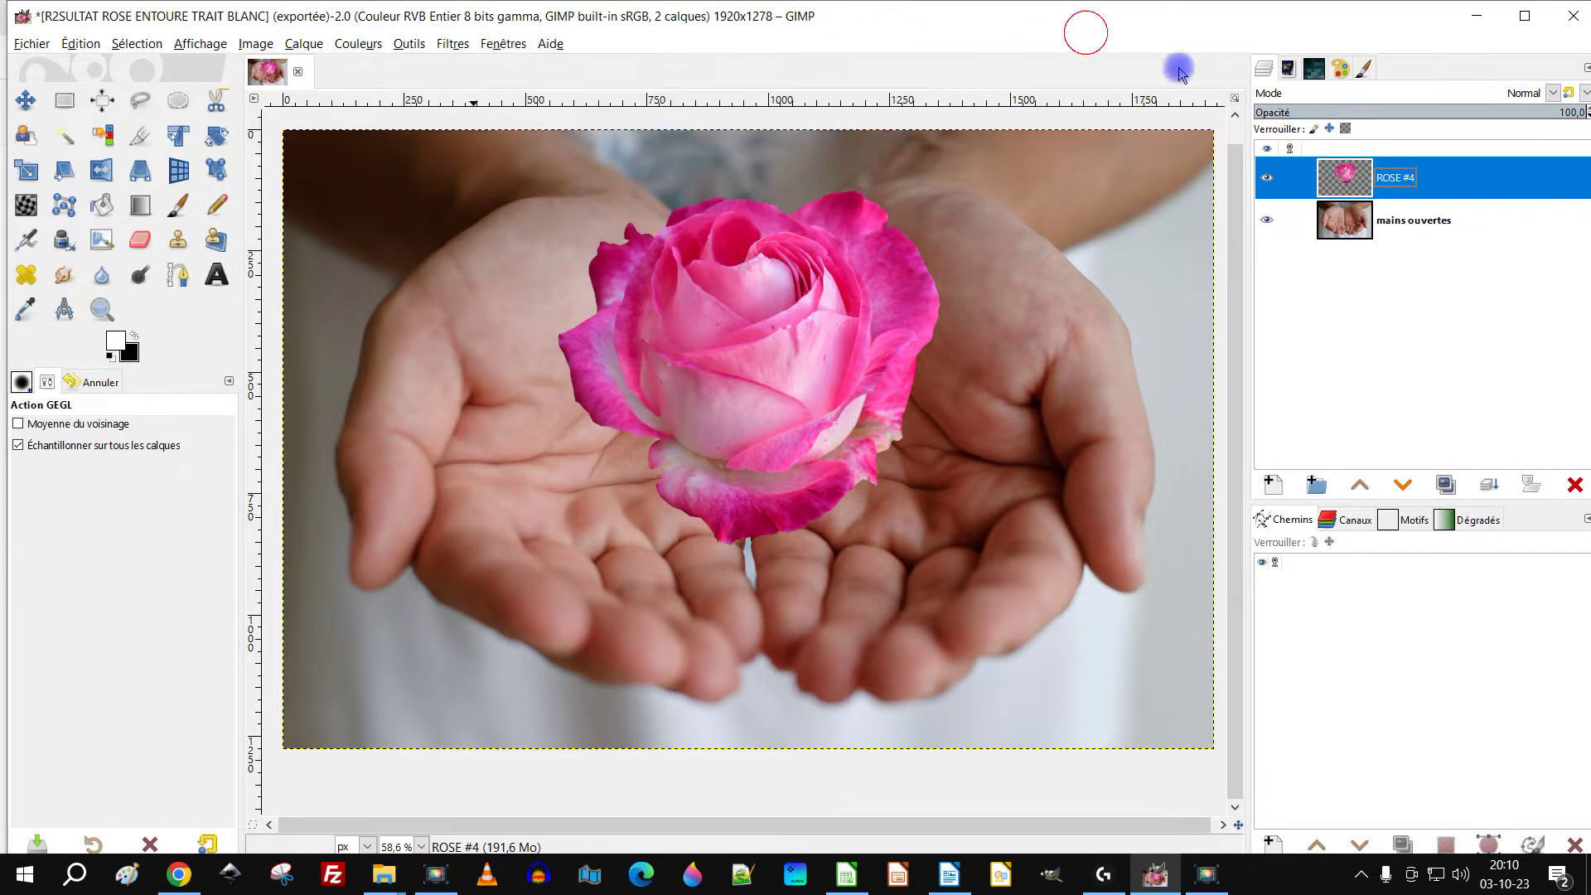
Step: Rename the ROSE #4 layer to ROSE #1
{"action": "double_click", "coordinate": [1409, 180]}
{"action": "left_click", "coordinate": [1429, 179]}
{"action": "key", "text": "BackSpace"}
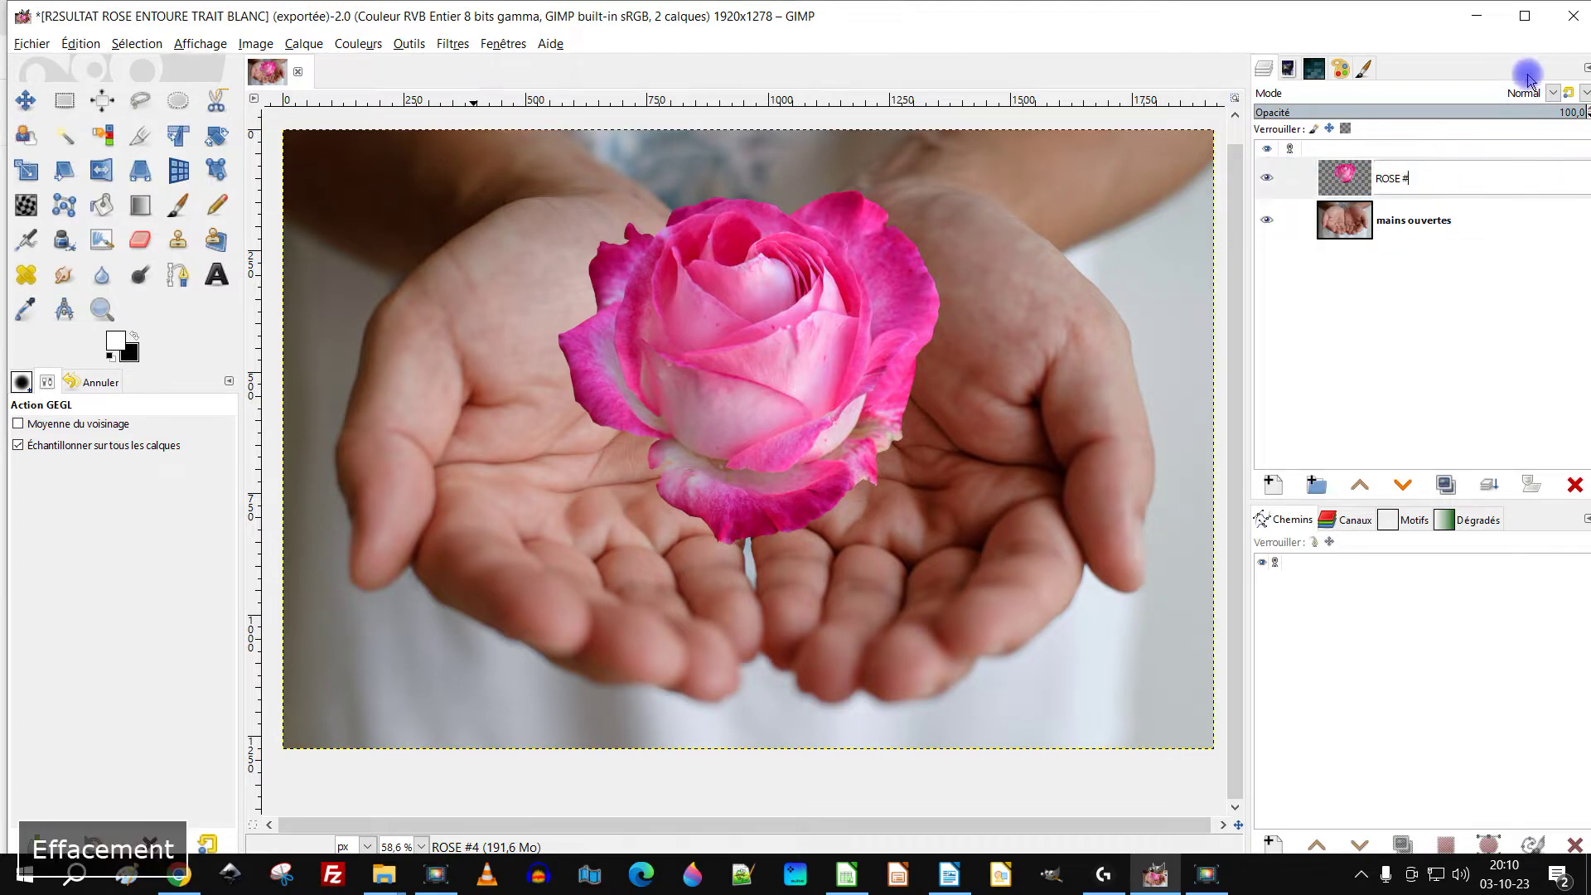
{"action": "type", "text": "1"}
{"action": "key", "text": "Return"}
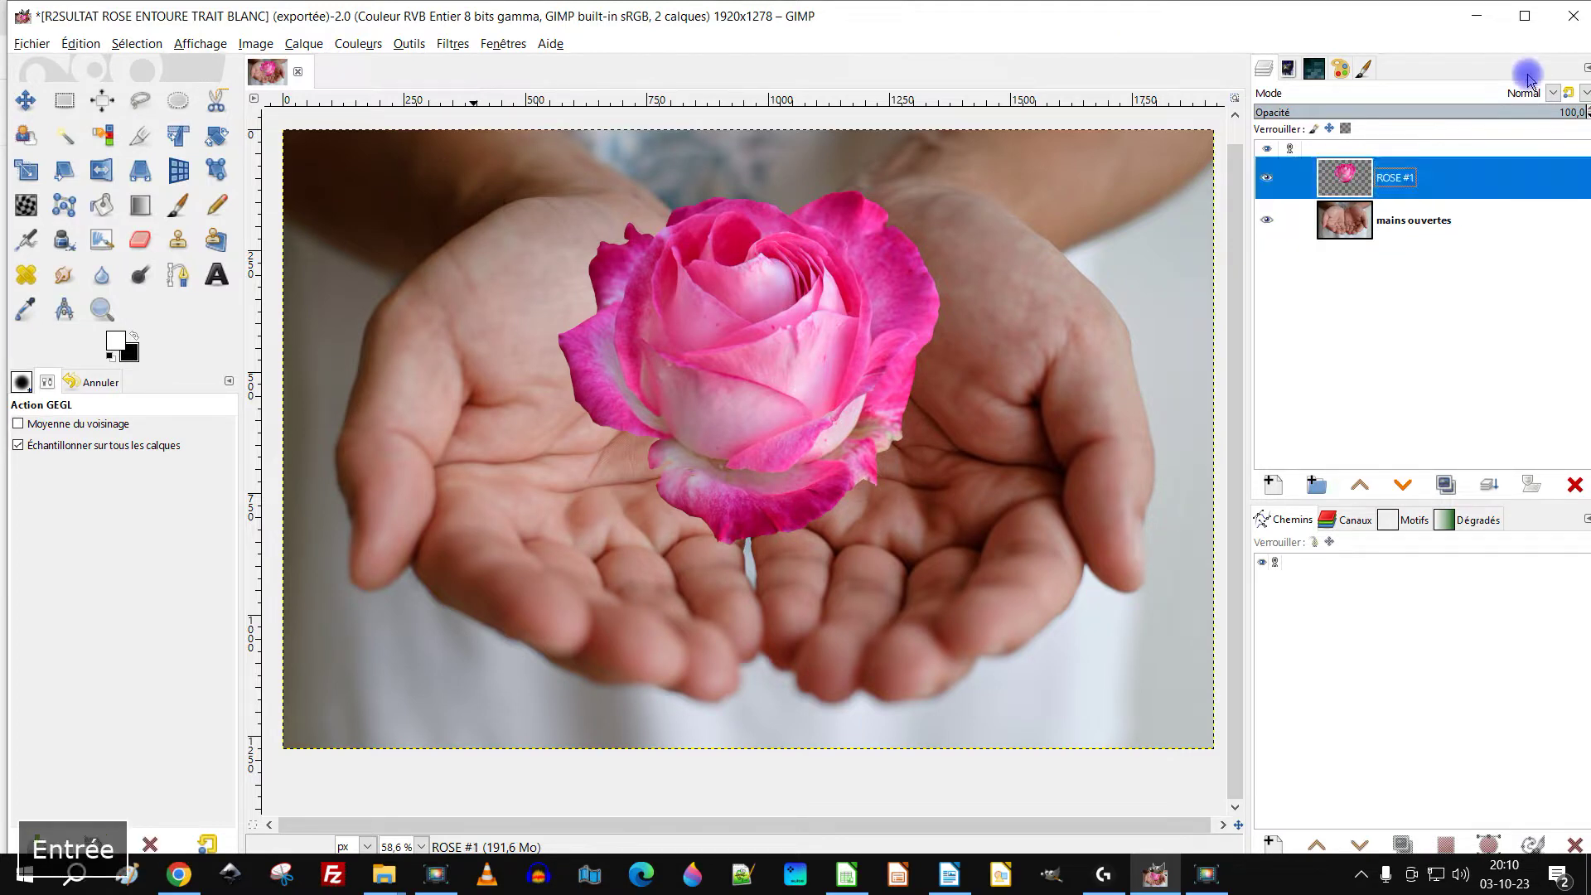
Step: Duplicate the ROSE #1 layer and hide the copy
{"action": "left_click", "coordinate": [1446, 484]}
{"action": "left_click", "coordinate": [1266, 177]}
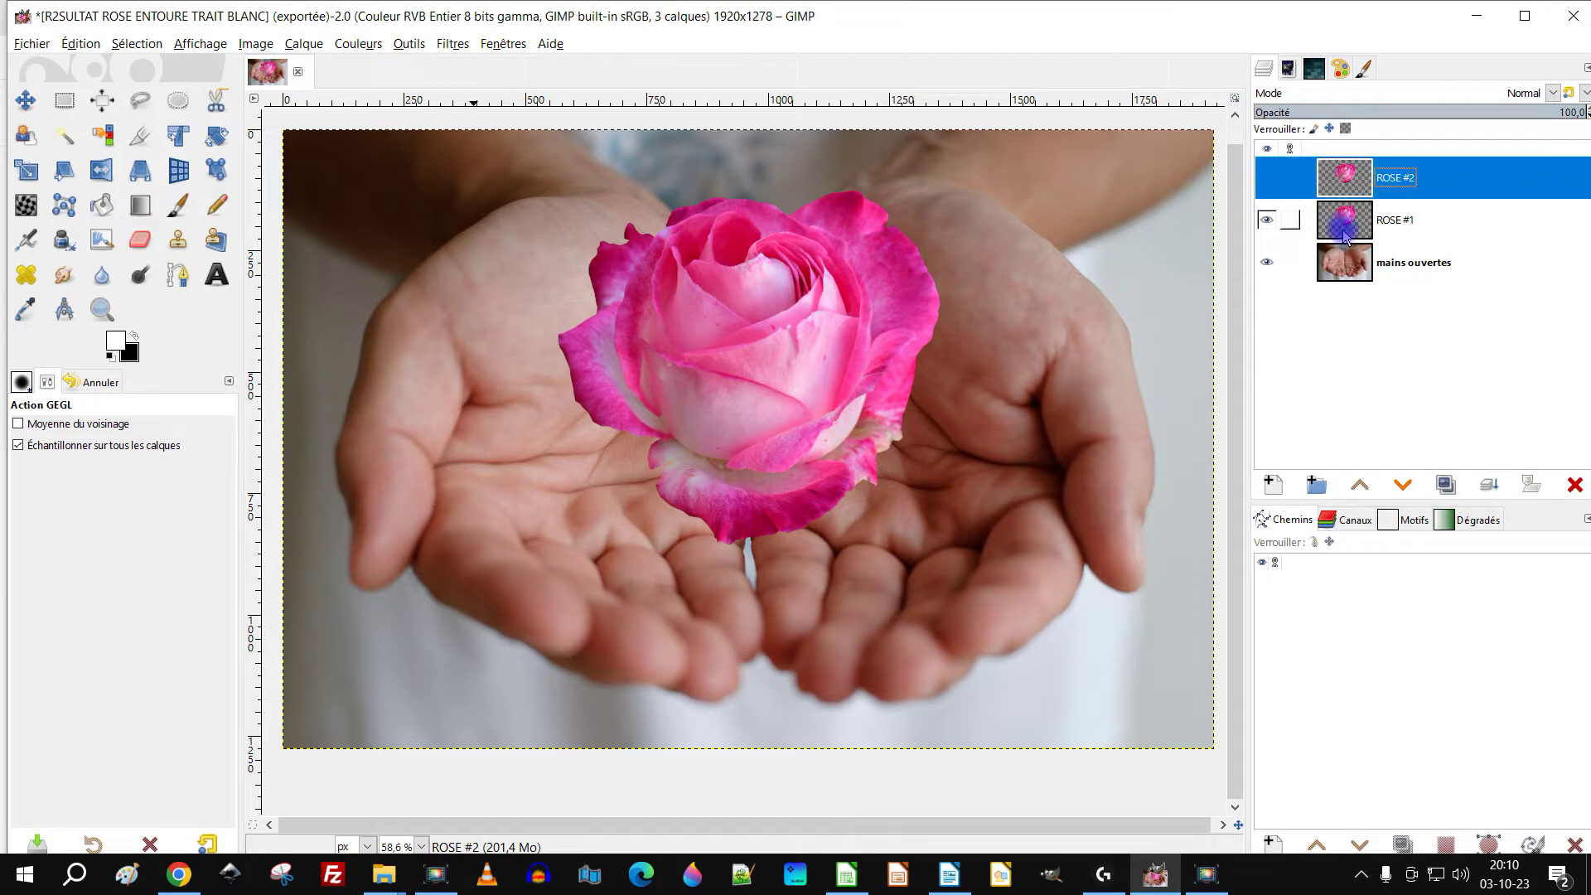
Step: Start the Drop Shadow (Ombre portée) filter on the ROSE #1 layer and raise the shadow opacity to about 1.316
{"action": "left_click", "coordinate": [1344, 220]}
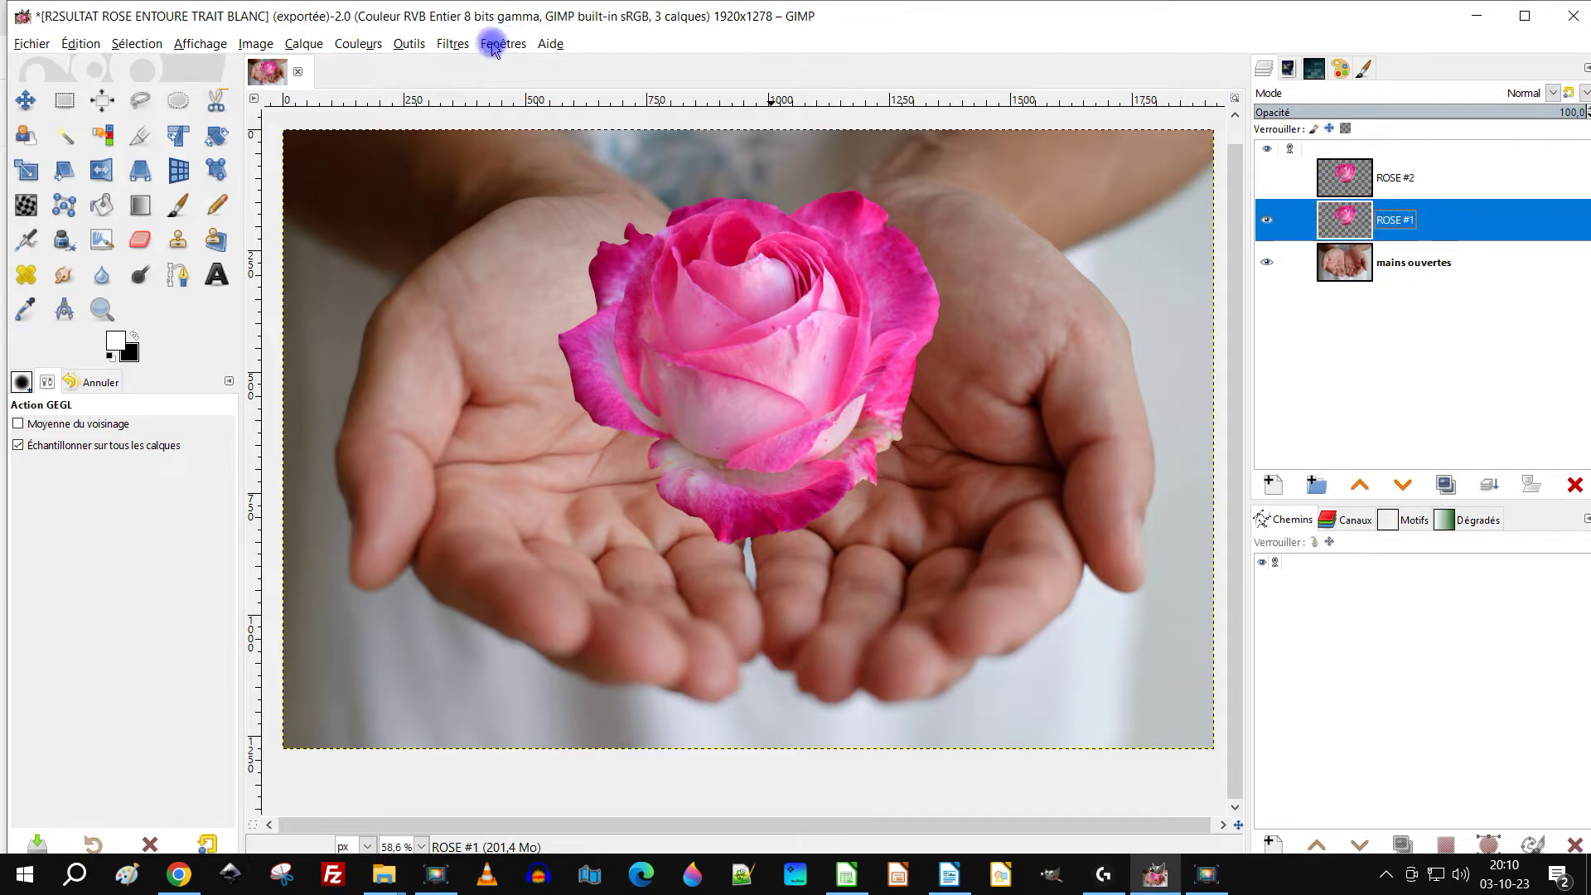
{"action": "left_click", "coordinate": [453, 43]}
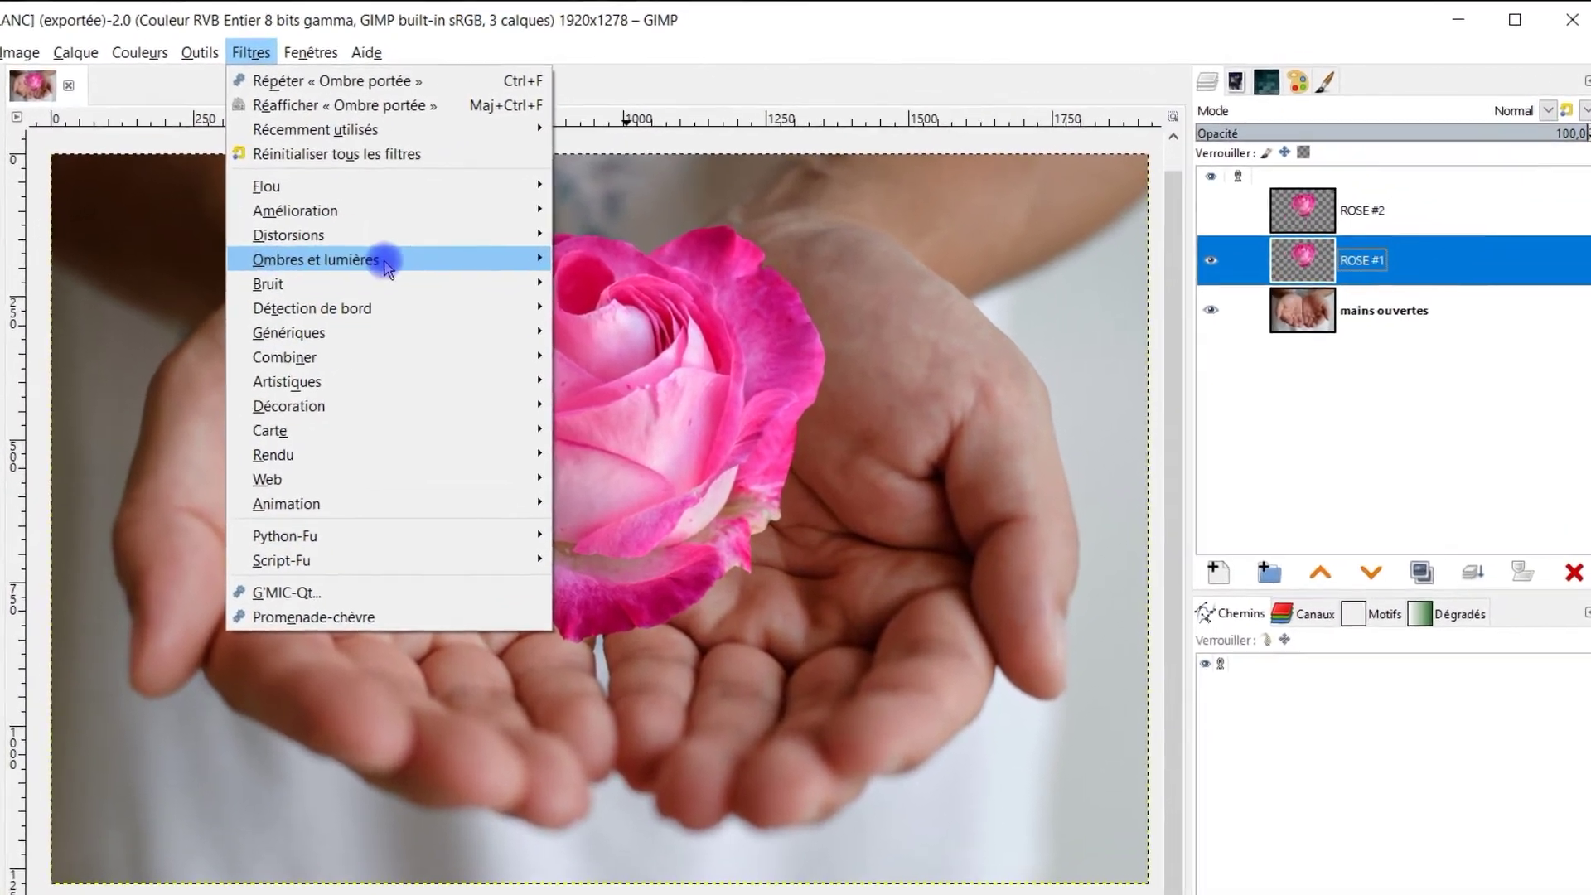
{"action": "mouse_move", "coordinate": [509, 223]}
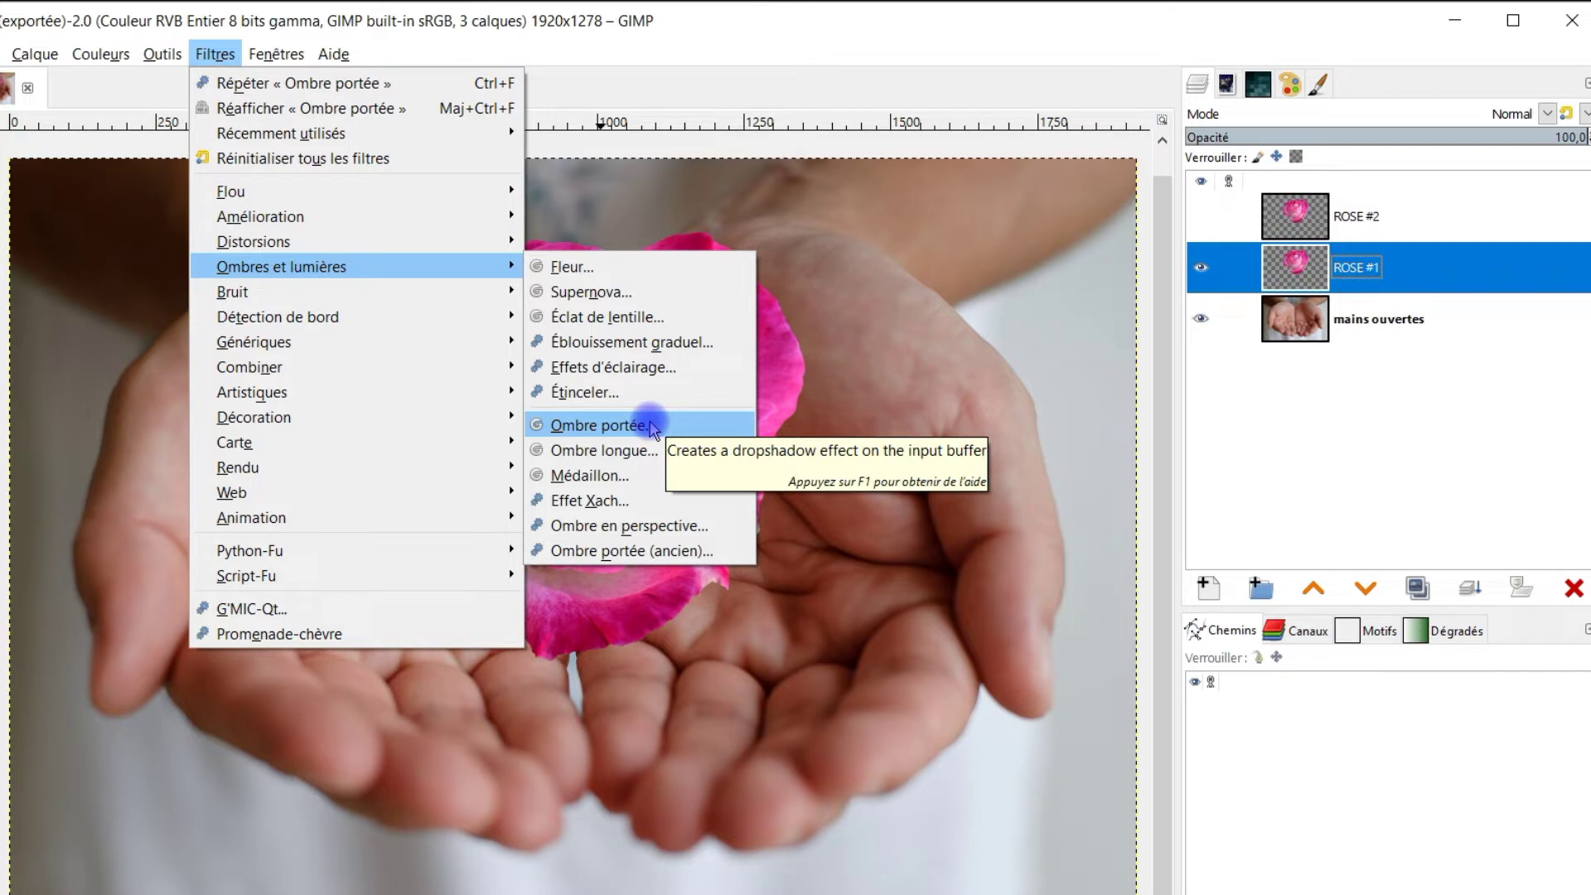
{"action": "left_click", "coordinate": [650, 427]}
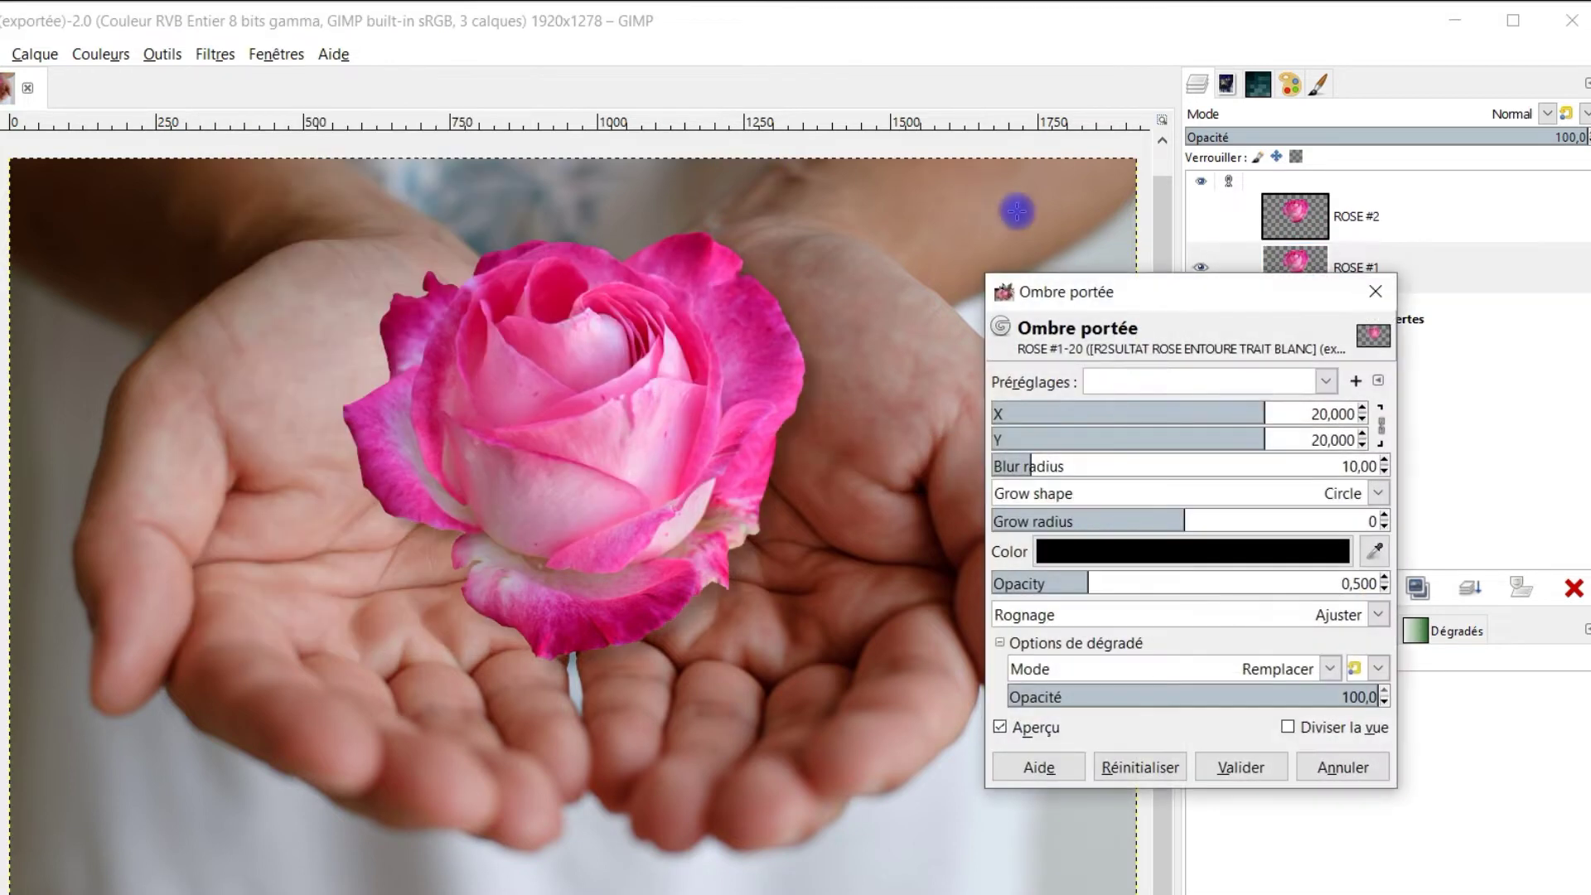
{"action": "left_click_drag", "start_coordinate": [1111, 584], "coordinate": [1246, 584]}
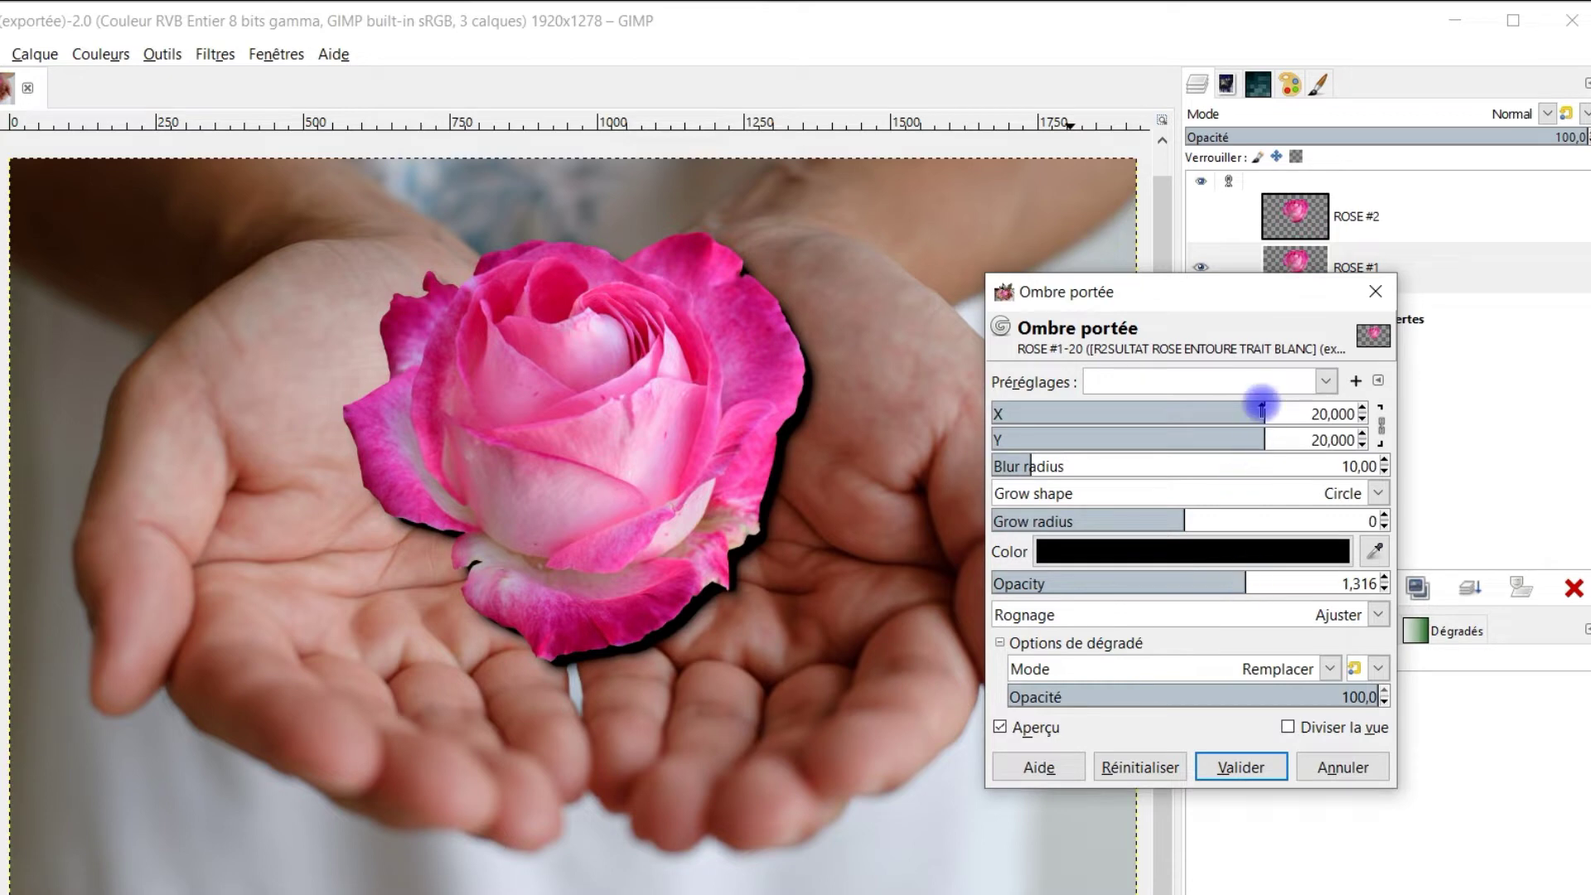
Step: Unlink the shadow's X and Y offsets and set X to -28.791 and Y to about 13
{"action": "left_click", "coordinate": [1382, 426]}
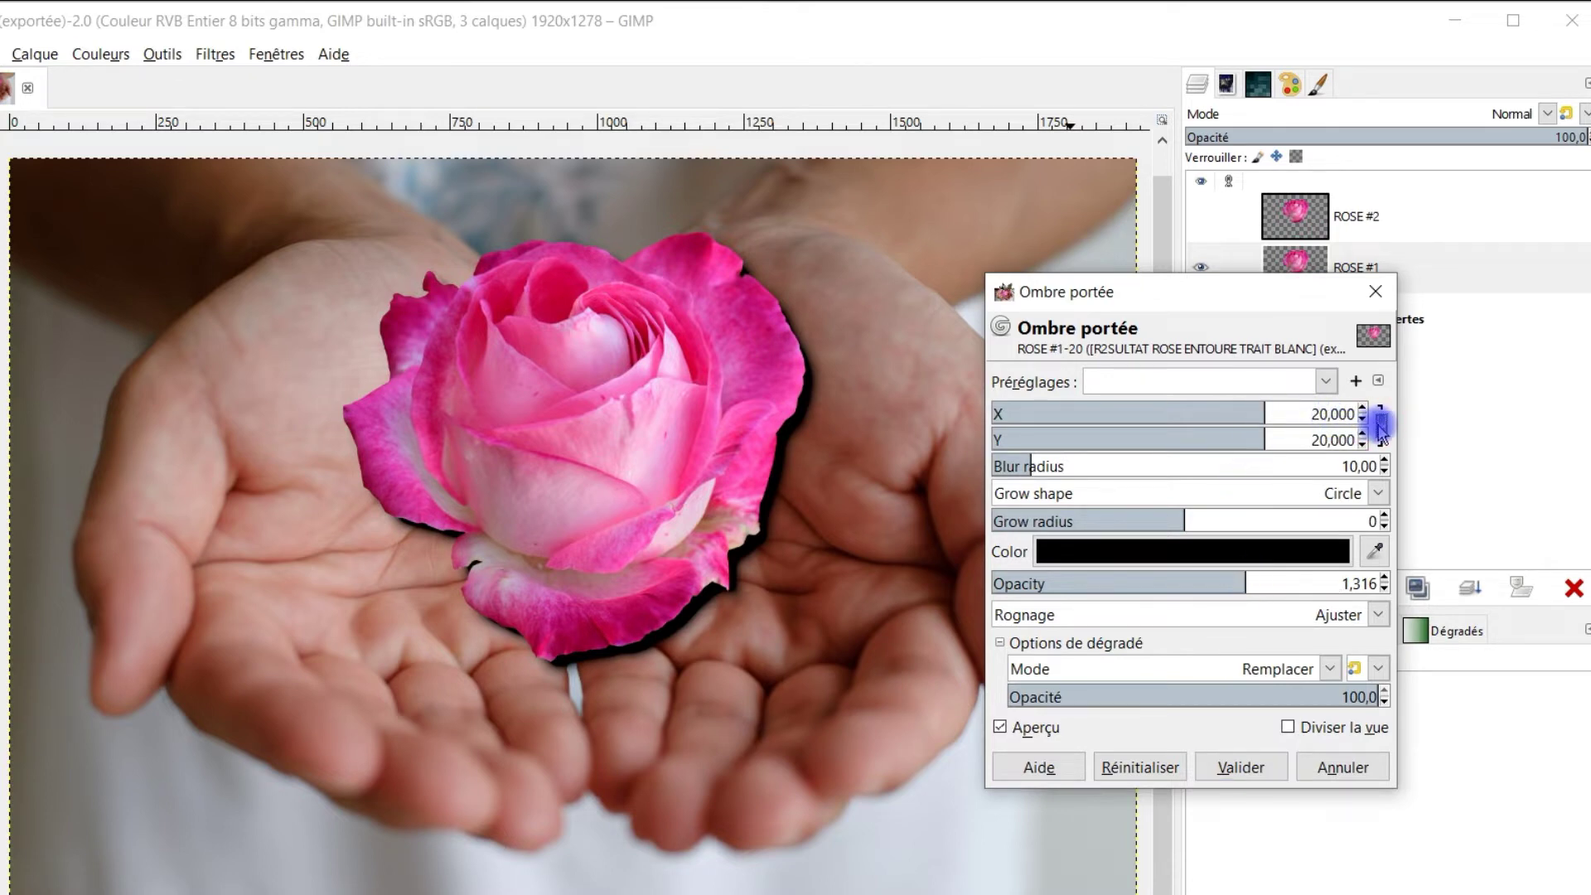
{"action": "left_click_drag", "start_coordinate": [1261, 412], "coordinate": [1042, 414]}
{"action": "left_click", "coordinate": [1233, 435]}
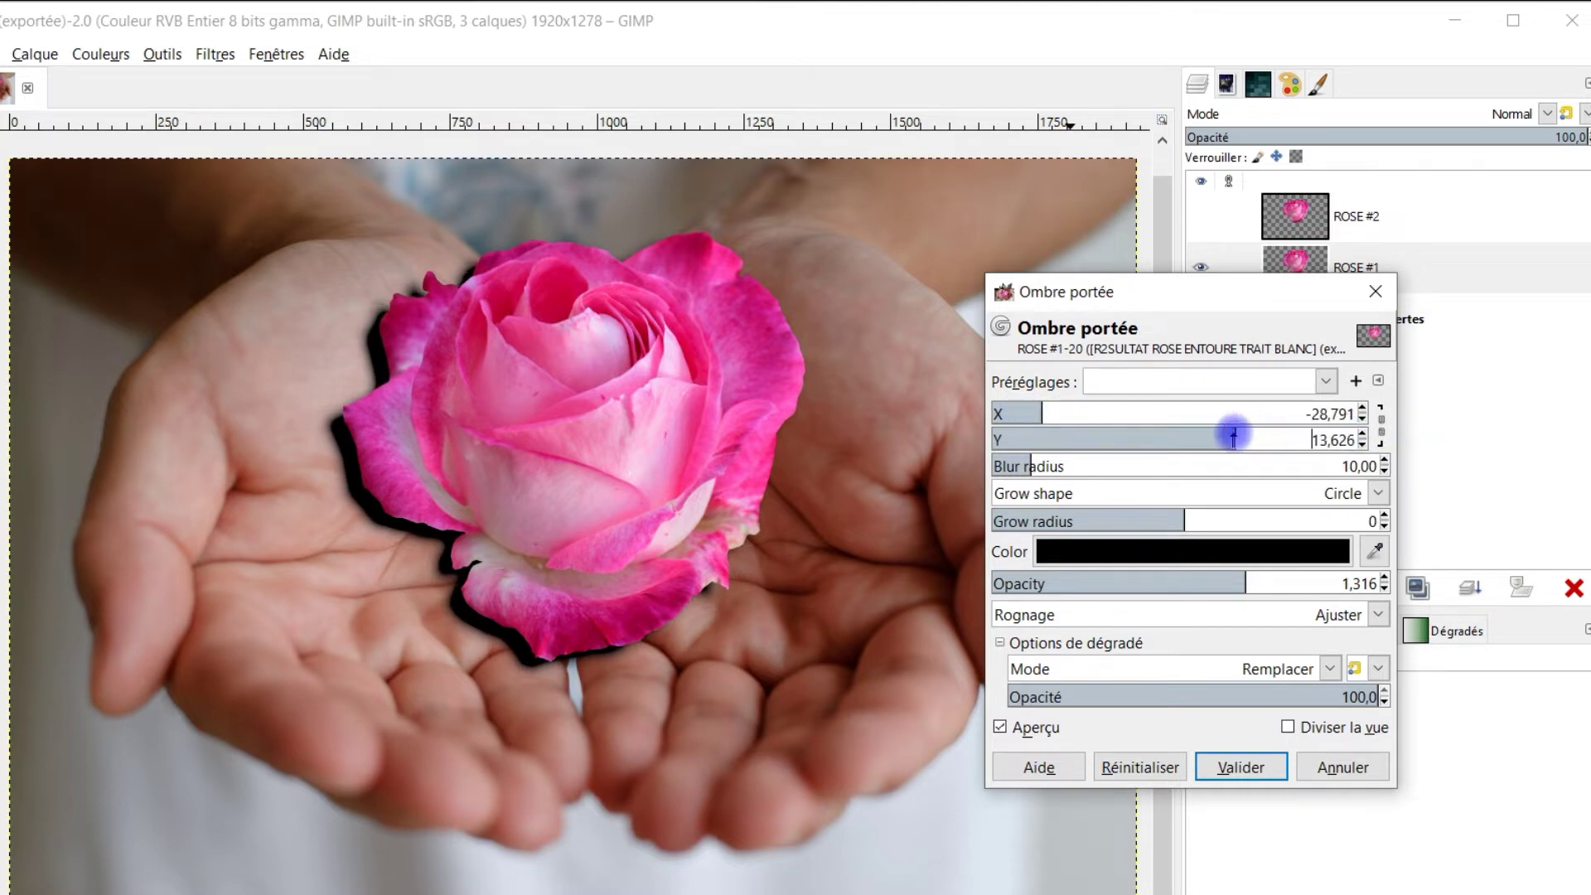
Step: Soften the shadow with a blur radius of 26.21, a Y offset of 9.890 and an opacity of 1.031
{"action": "left_click_drag", "start_coordinate": [1232, 583], "coordinate": [1139, 580]}
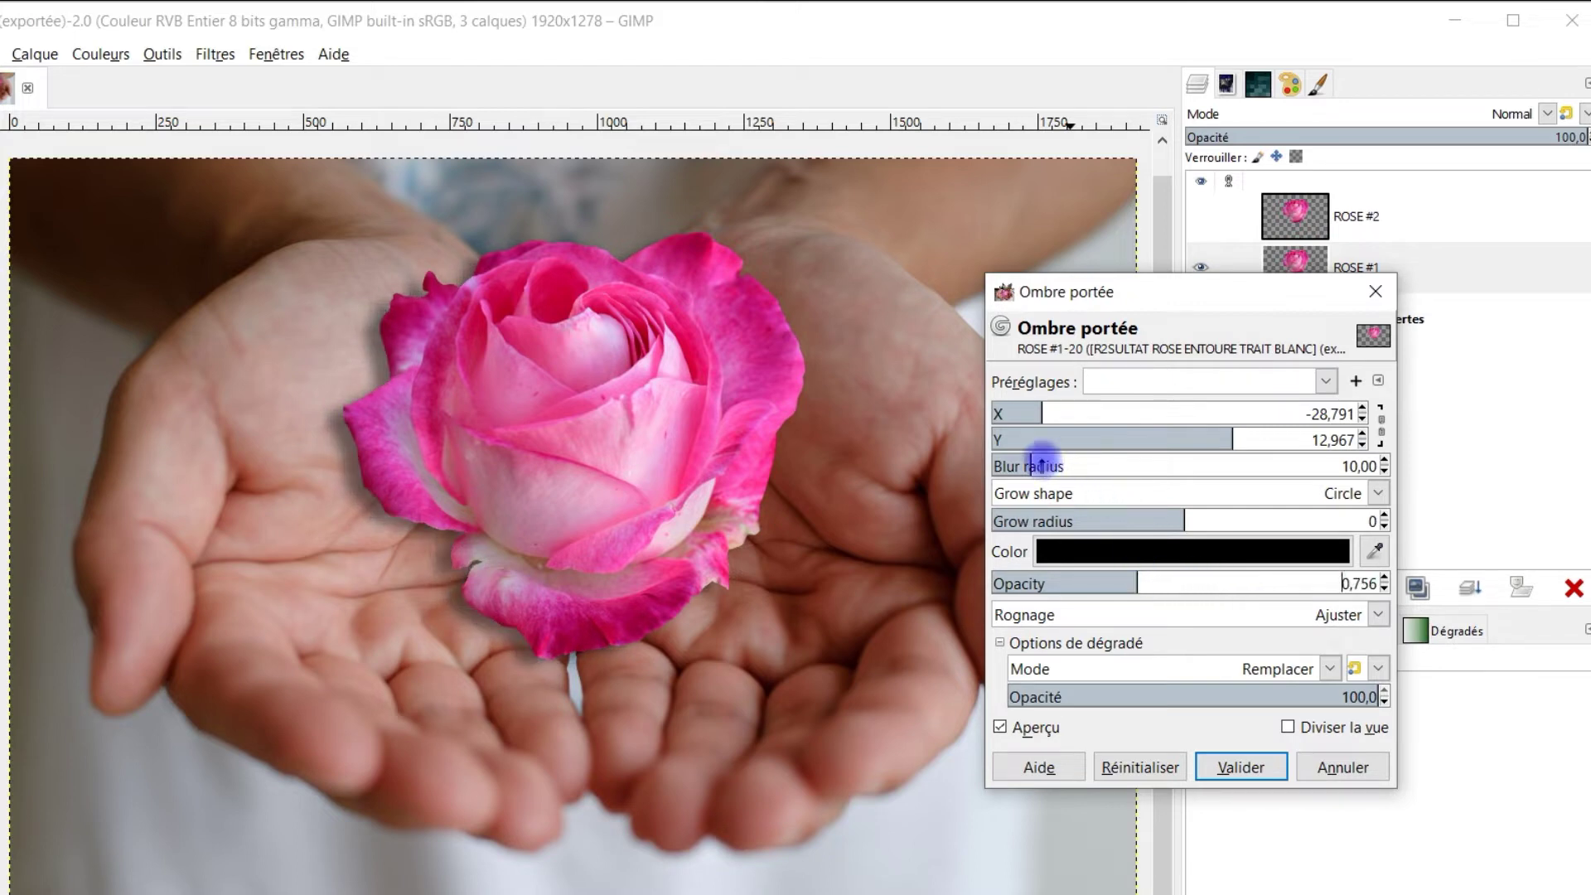
{"action": "mouse_move", "coordinate": [1042, 461]}
{"action": "left_mouse_down"}
{"action": "mouse_move", "coordinate": [1090, 461]}
{"action": "mouse_move", "coordinate": [1060, 466]}
{"action": "left_mouse_up"}
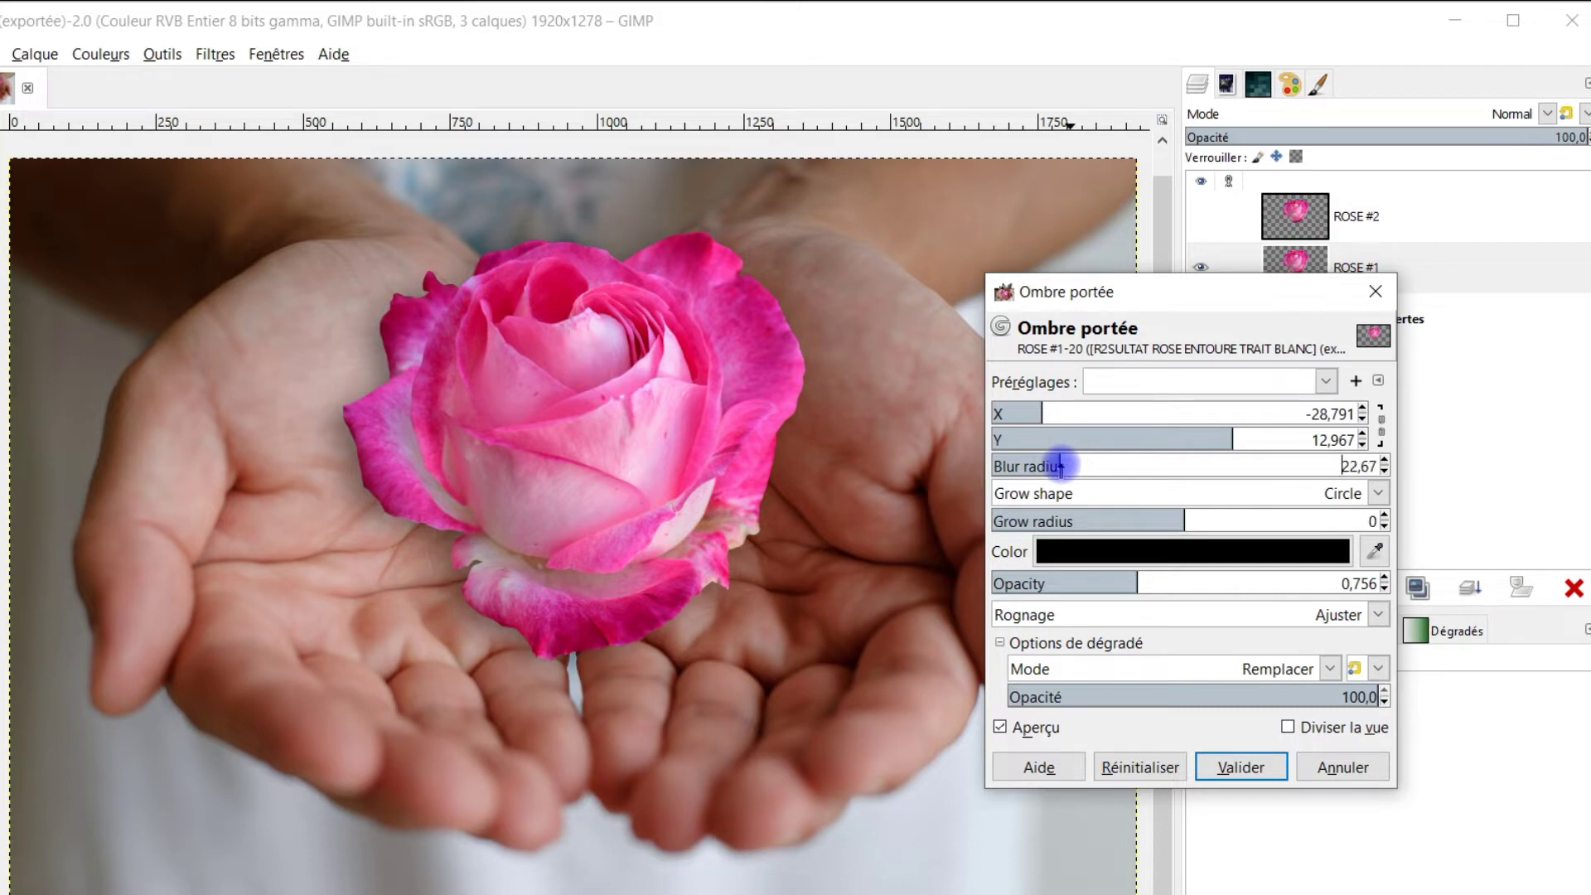
{"action": "mouse_move", "coordinate": [1155, 570]}
{"action": "left_mouse_down"}
{"action": "mouse_move", "coordinate": [1144, 580]}
{"action": "mouse_move", "coordinate": [1201, 580]}
{"action": "mouse_move", "coordinate": [1163, 582]}
{"action": "mouse_move", "coordinate": [1178, 581]}
{"action": "left_mouse_up"}
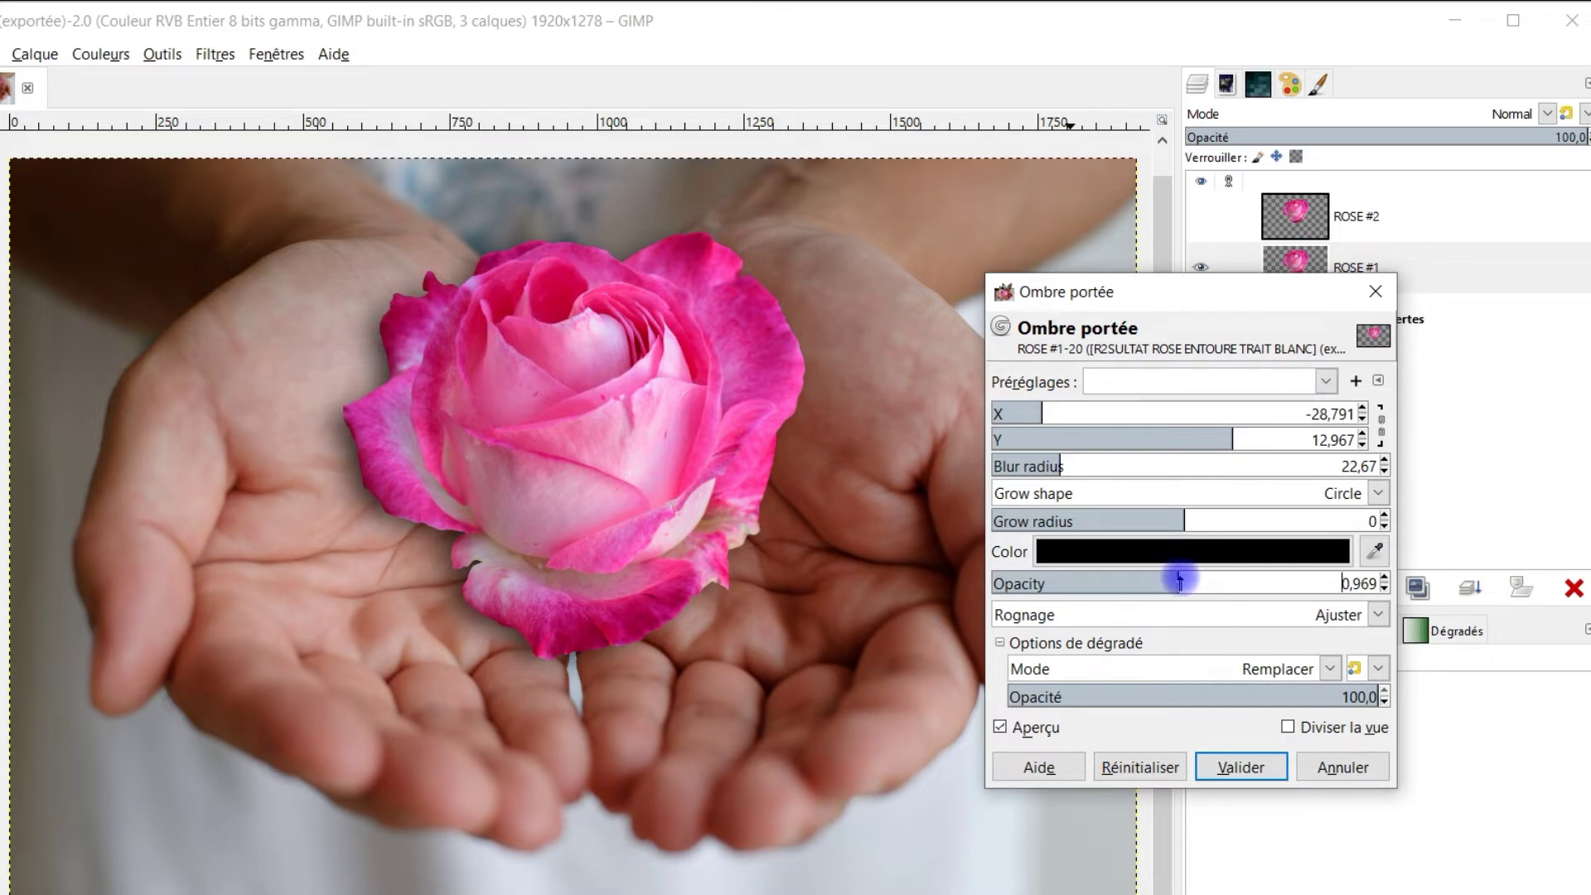
{"action": "left_click_drag", "start_coordinate": [1169, 580], "coordinate": [1168, 581]}
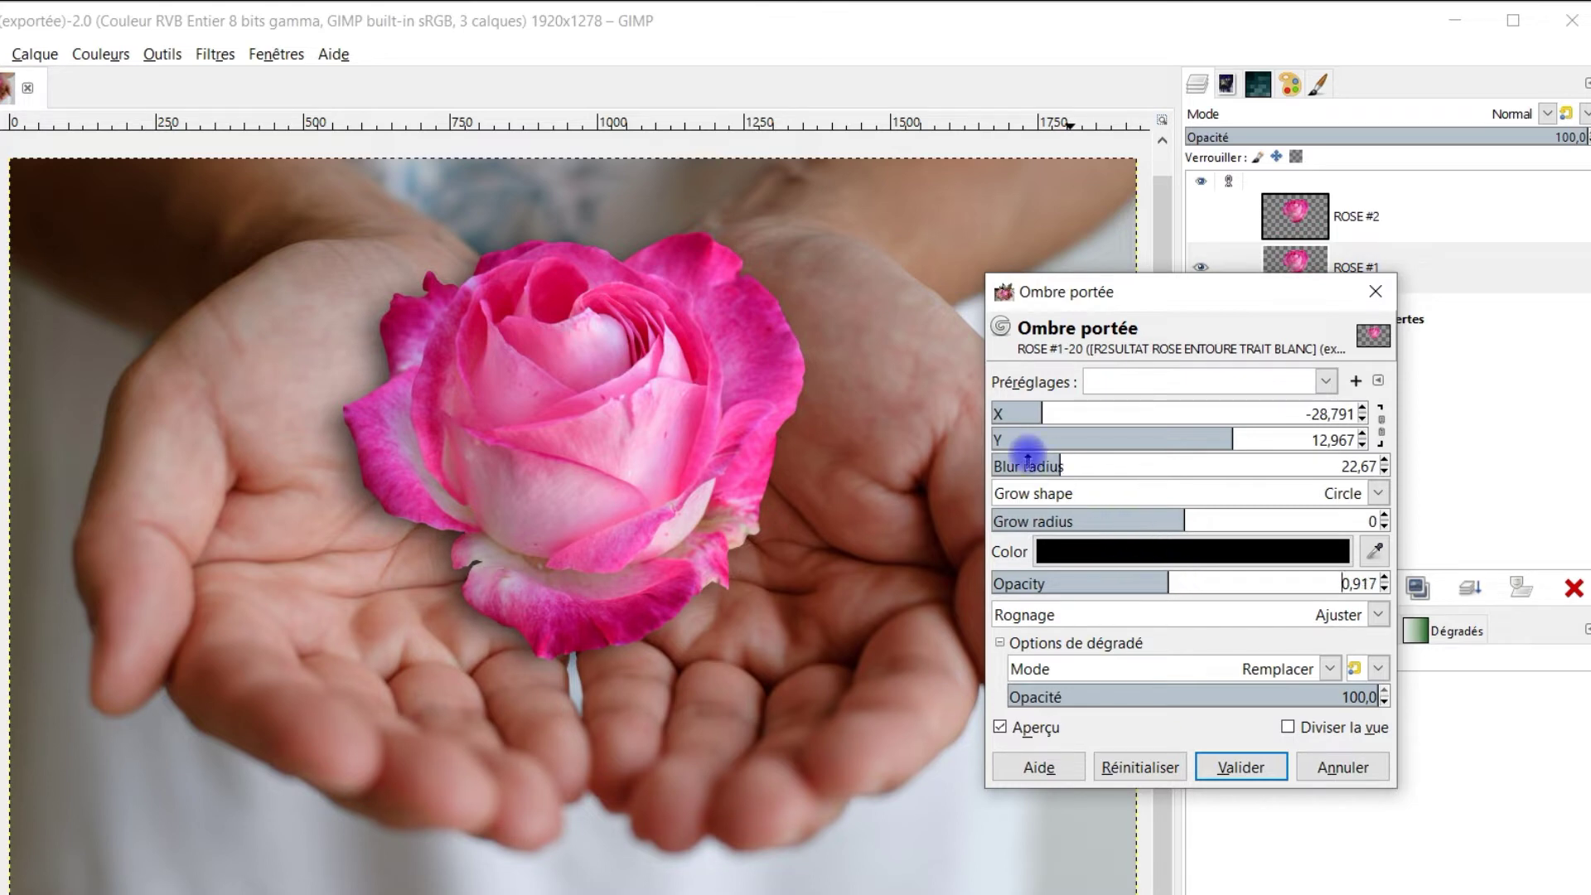
{"action": "left_click_drag", "start_coordinate": [1057, 465], "coordinate": [1066, 466]}
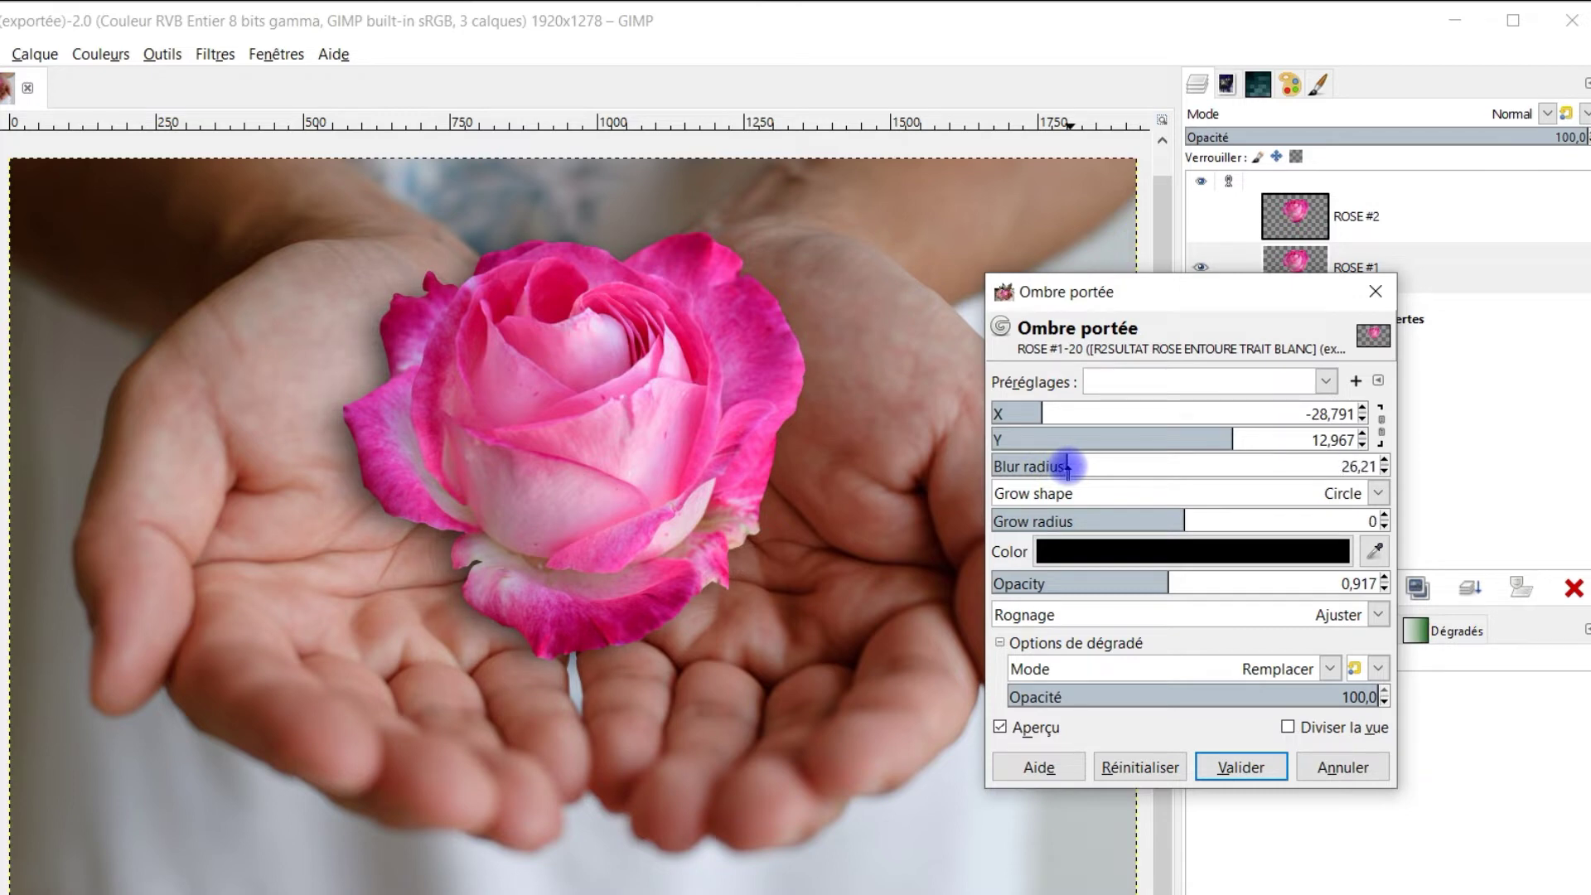
{"action": "mouse_move", "coordinate": [1068, 466]}
{"action": "left_mouse_down"}
{"action": "mouse_move", "coordinate": [1086, 469]}
{"action": "mouse_move", "coordinate": [1068, 469]}
{"action": "left_mouse_up"}
{"action": "left_click", "coordinate": [1218, 434]}
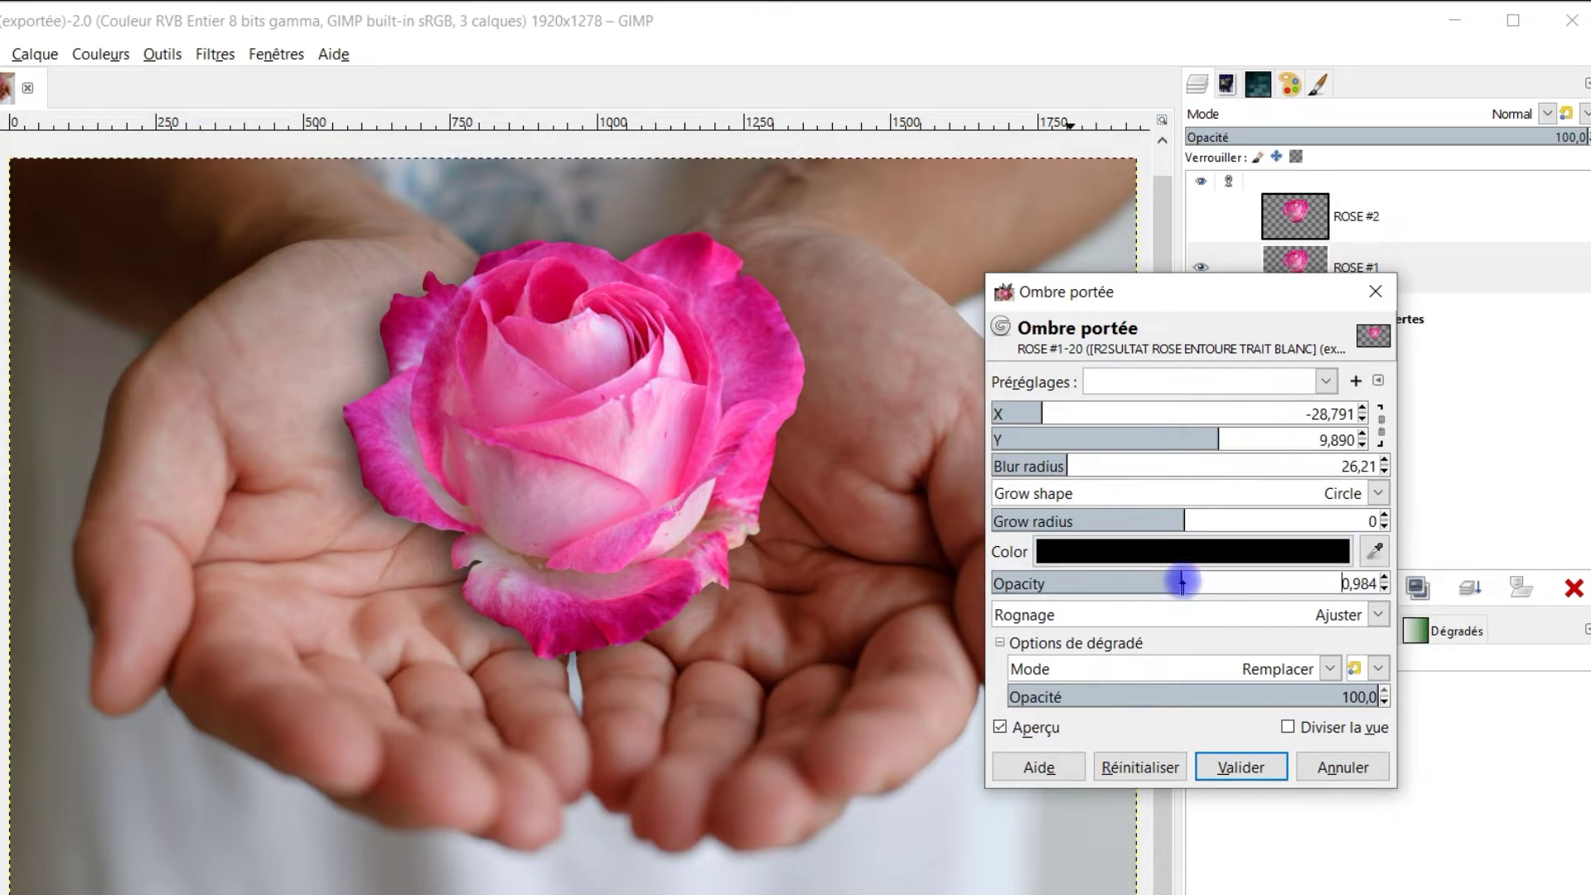
{"action": "left_click_drag", "start_coordinate": [1185, 583], "coordinate": [1188, 583]}
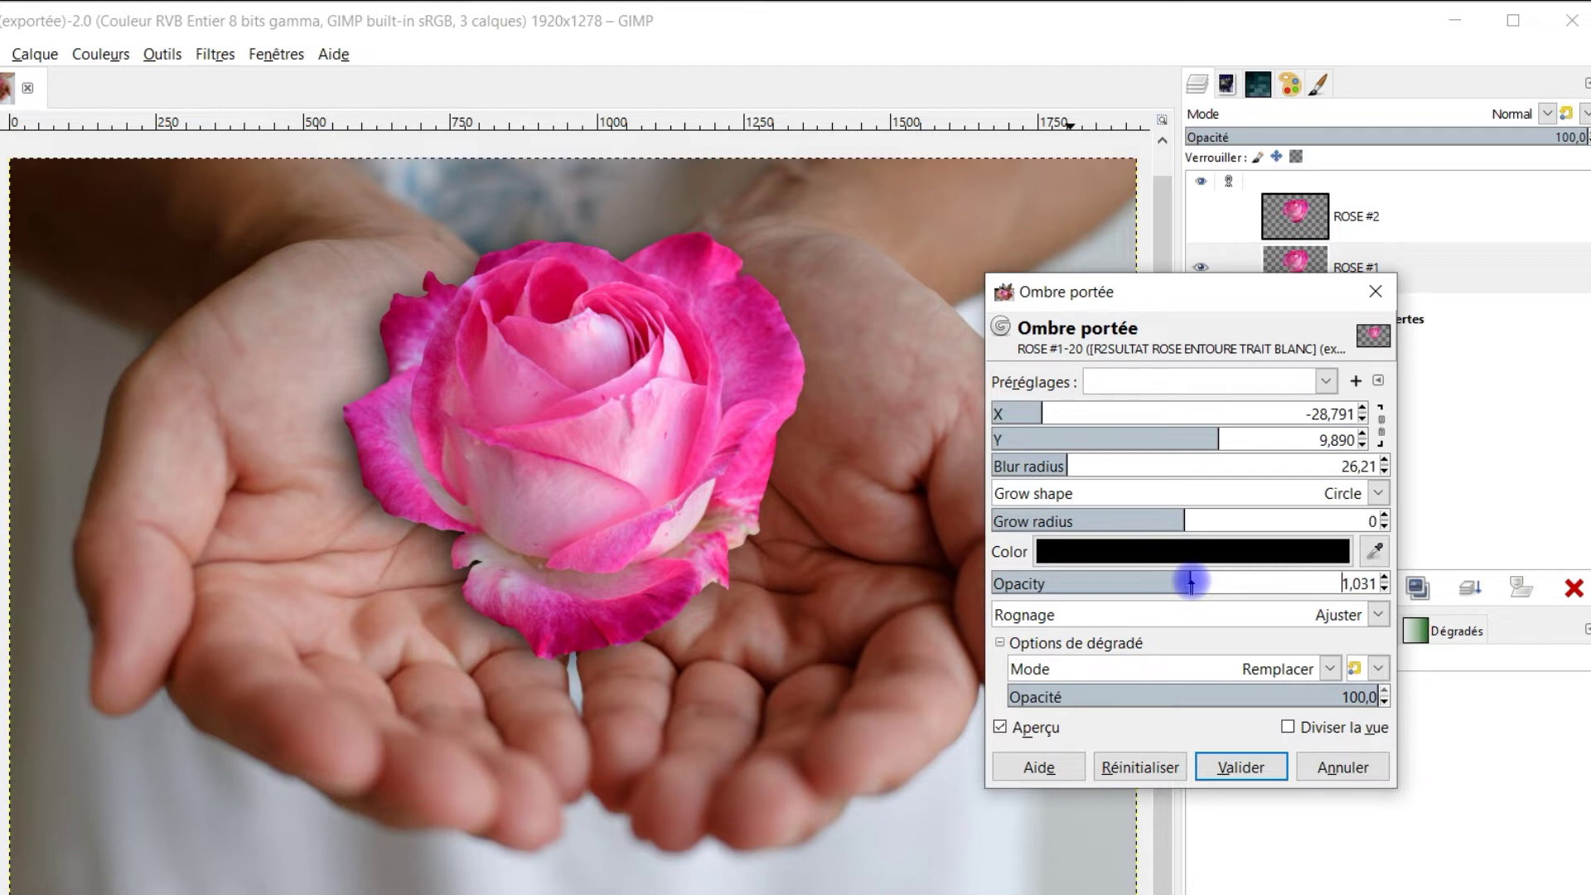
Step: Compare the rose with and without the shadow preview, set the Y offset to 22.857 and apply the Drop Shadow filter
{"action": "left_click", "coordinate": [1025, 730]}
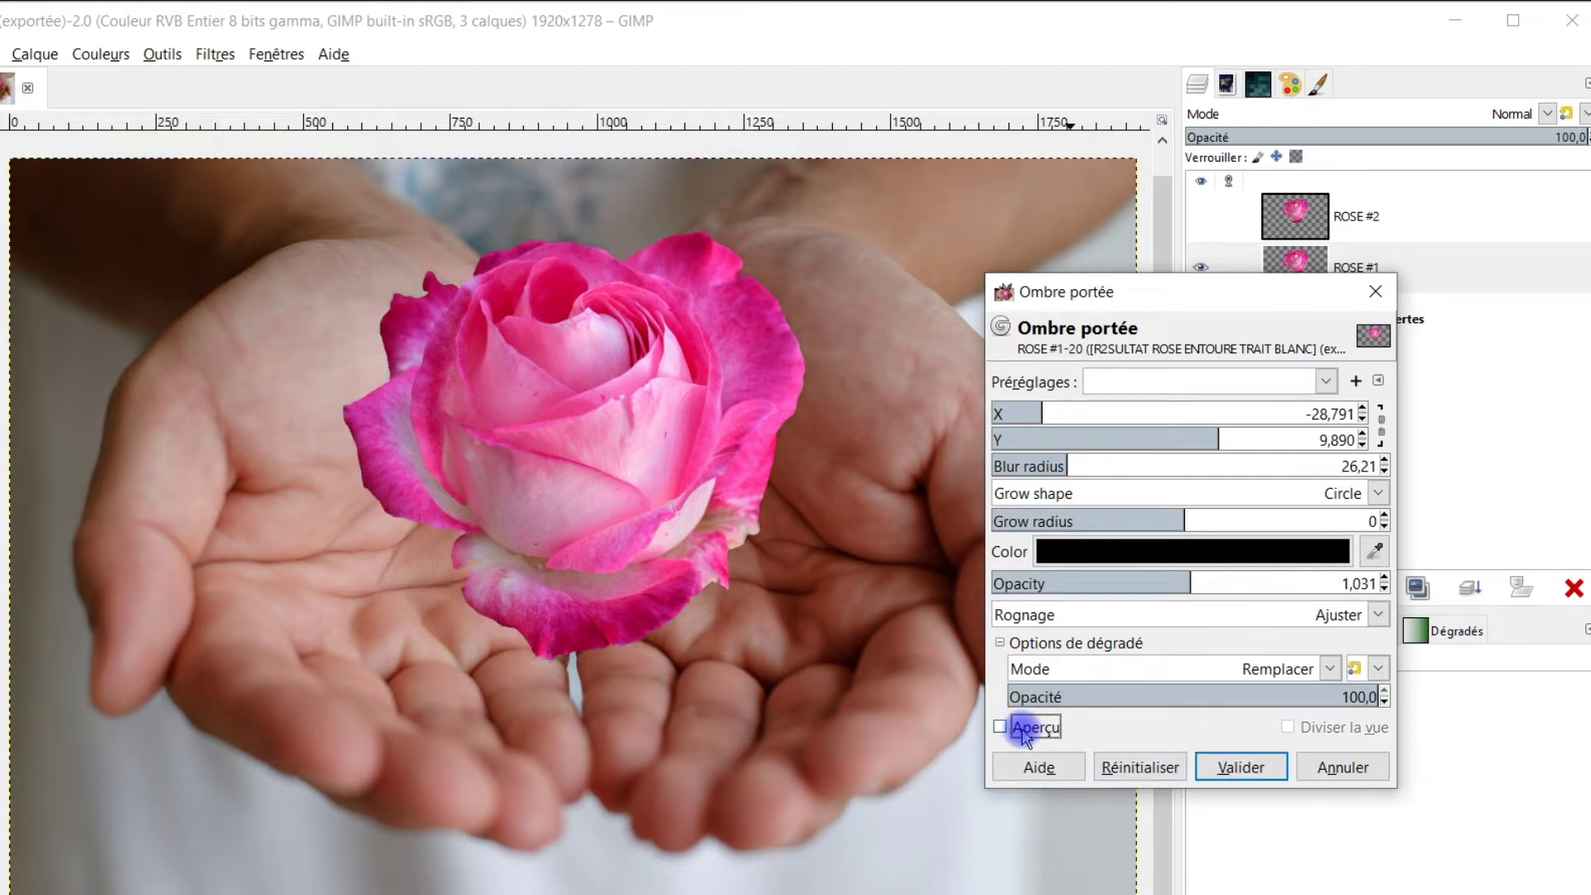
{"action": "left_click", "coordinate": [1025, 730]}
{"action": "left_click", "coordinate": [1025, 729]}
{"action": "left_click", "coordinate": [1025, 729]}
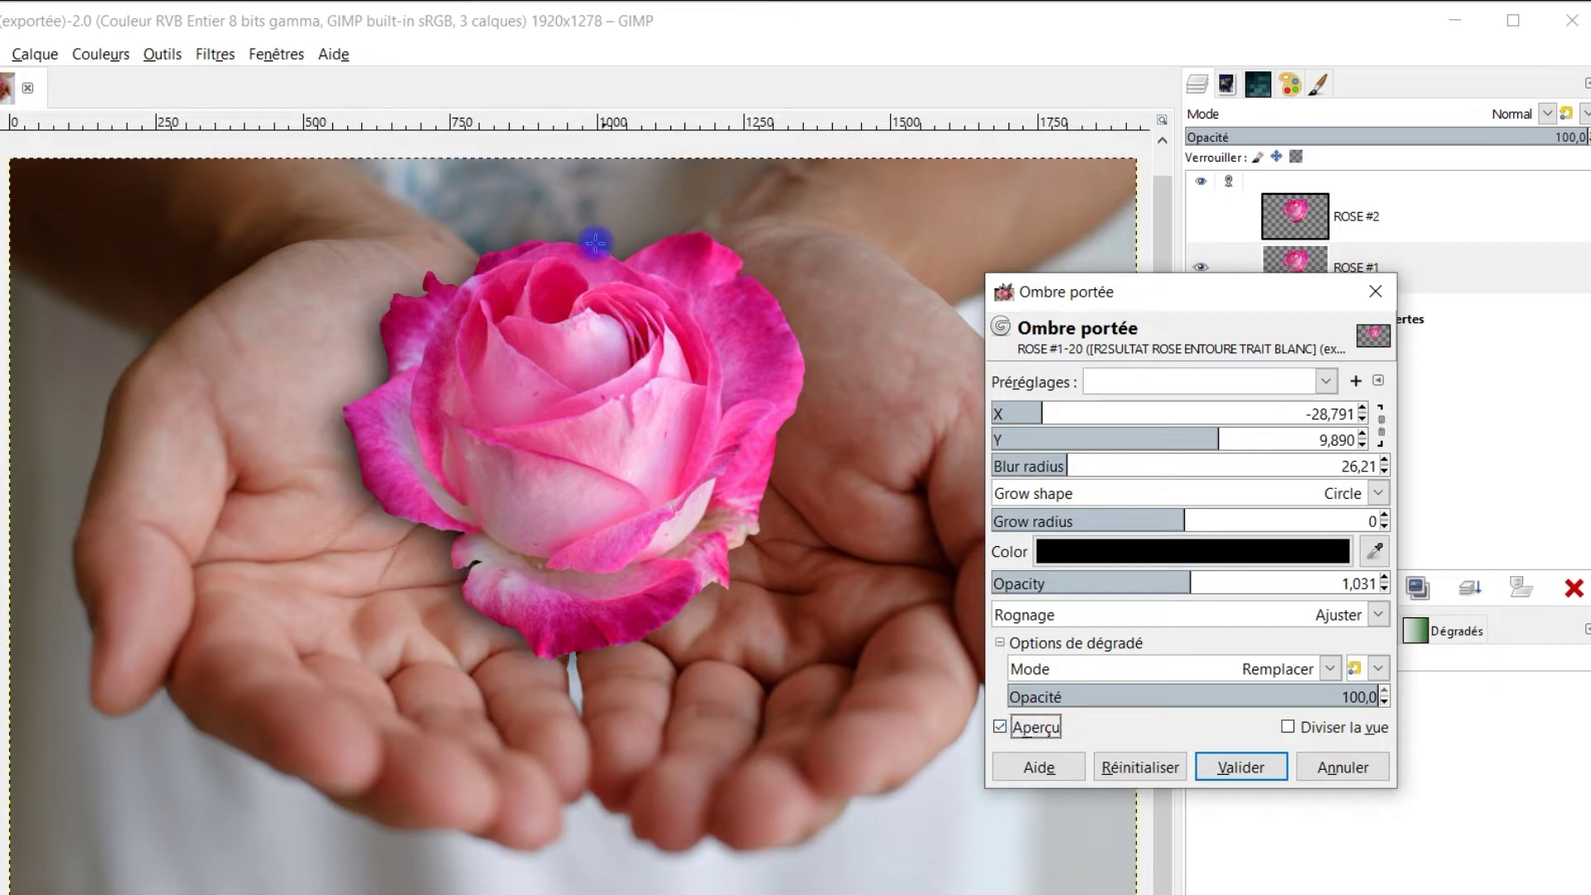
{"action": "left_click_drag", "start_coordinate": [1229, 432], "coordinate": [1278, 435]}
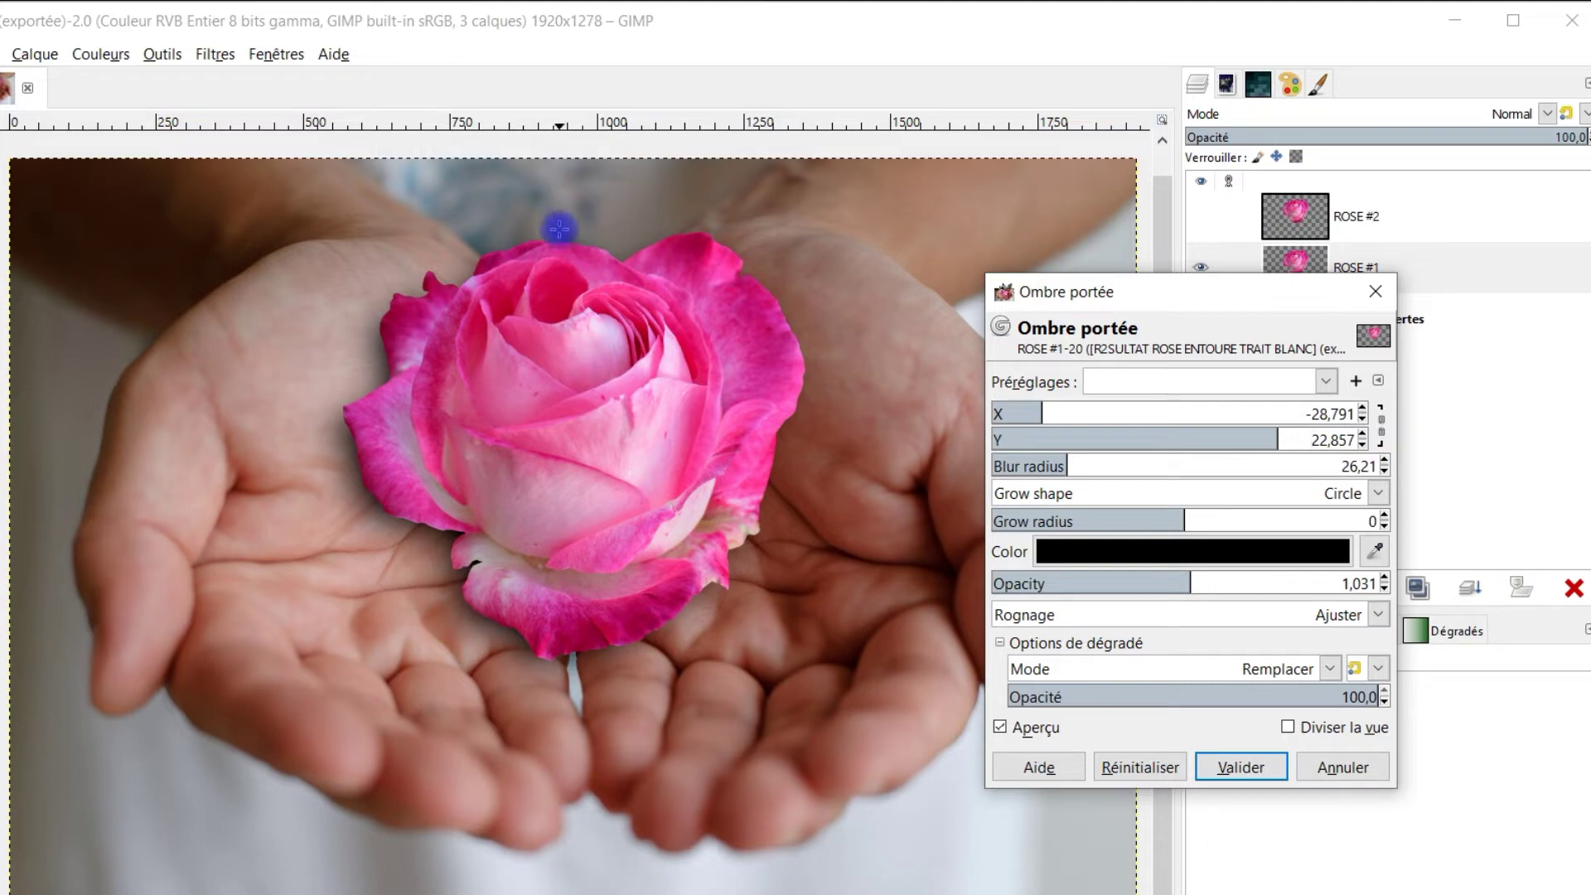
{"action": "left_click", "coordinate": [1253, 764]}
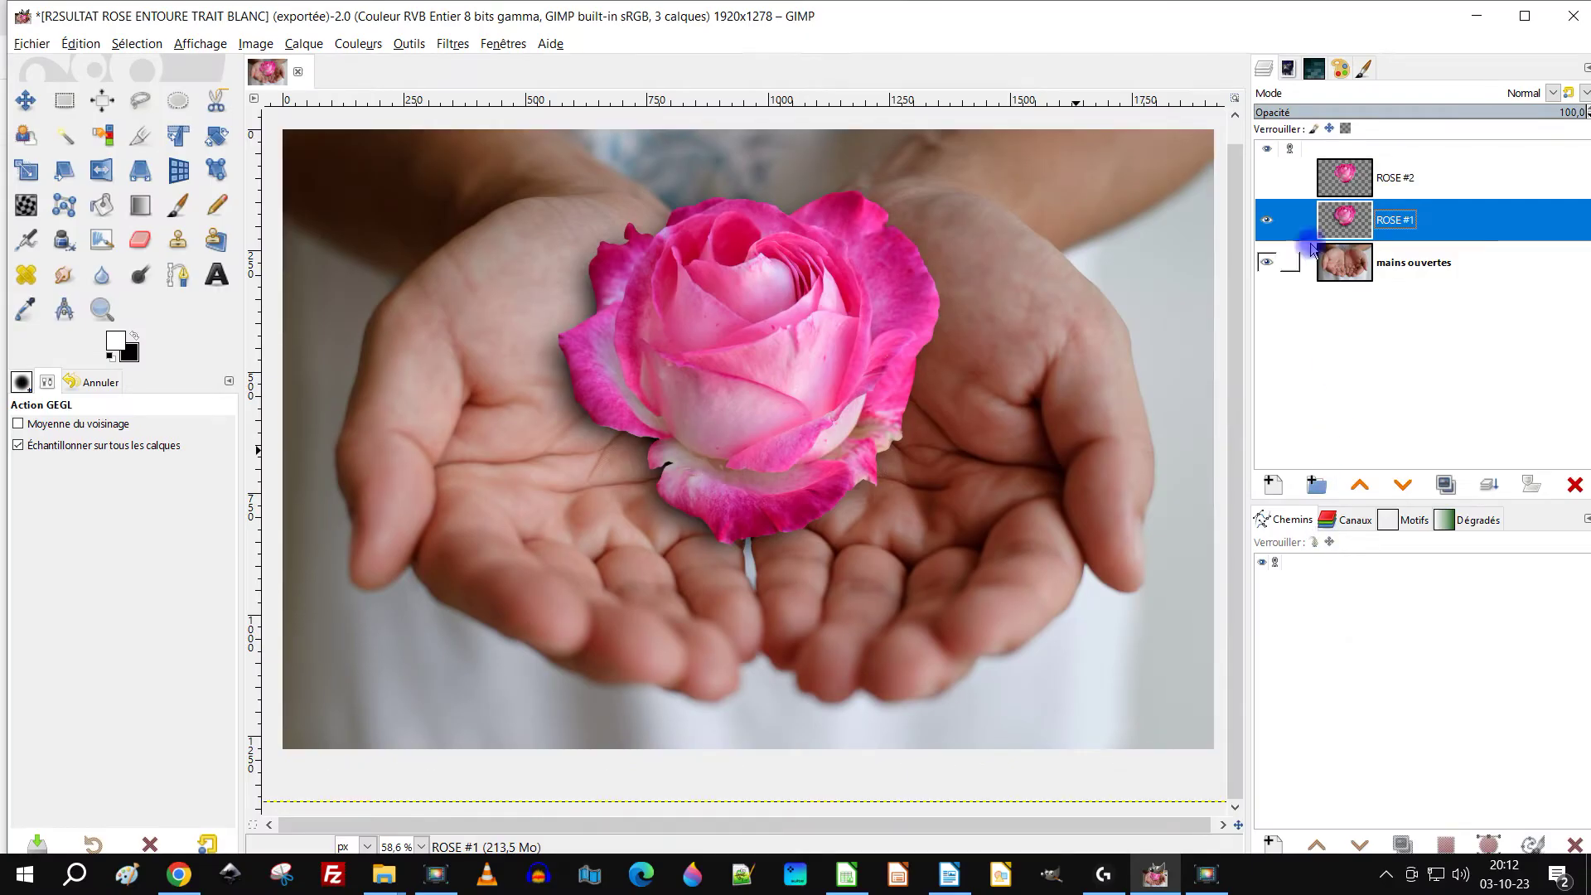
Step: Show the ROSE #2 layer, hide the shadowed ROSE #1 layer and make ROSE #1 the active layer
{"action": "left_click", "coordinate": [1268, 222]}
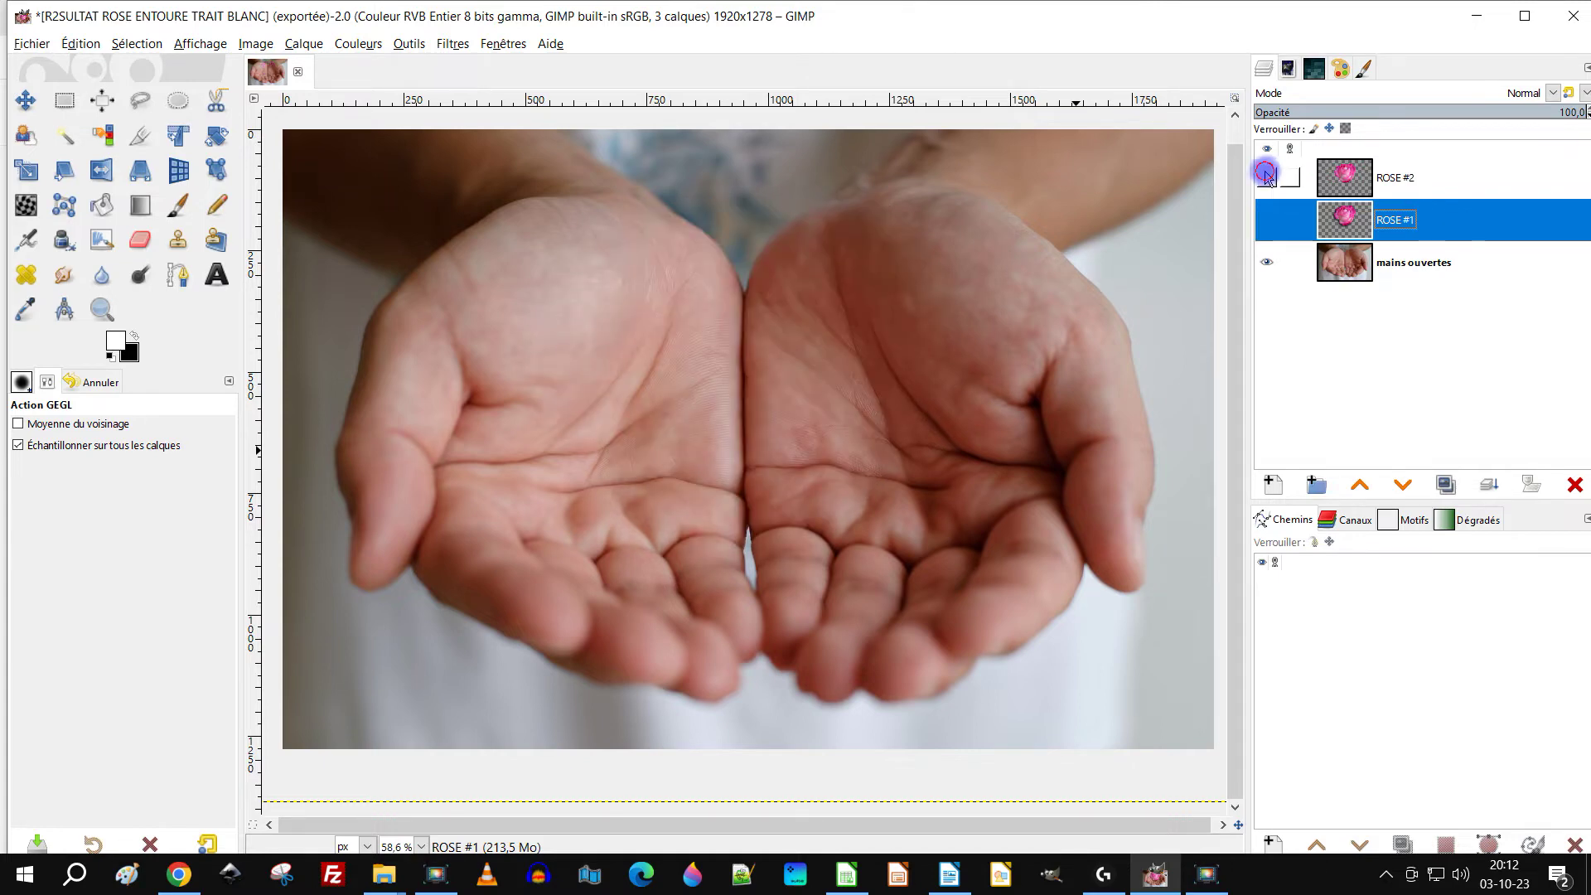
{"action": "left_click", "coordinate": [1266, 177]}
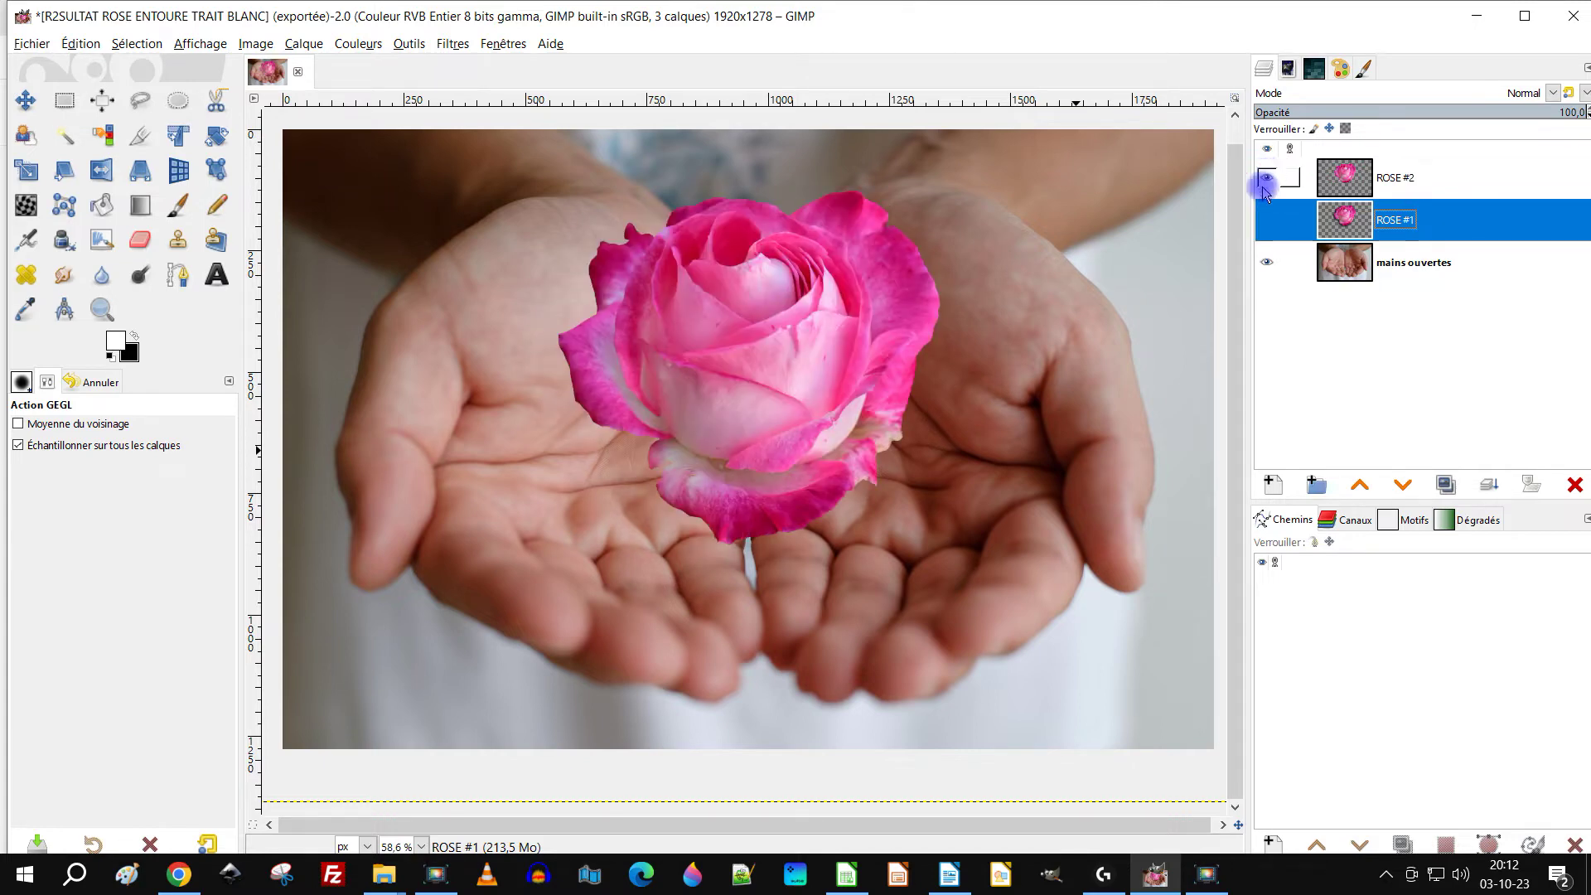
{"action": "left_click", "coordinate": [1266, 220]}
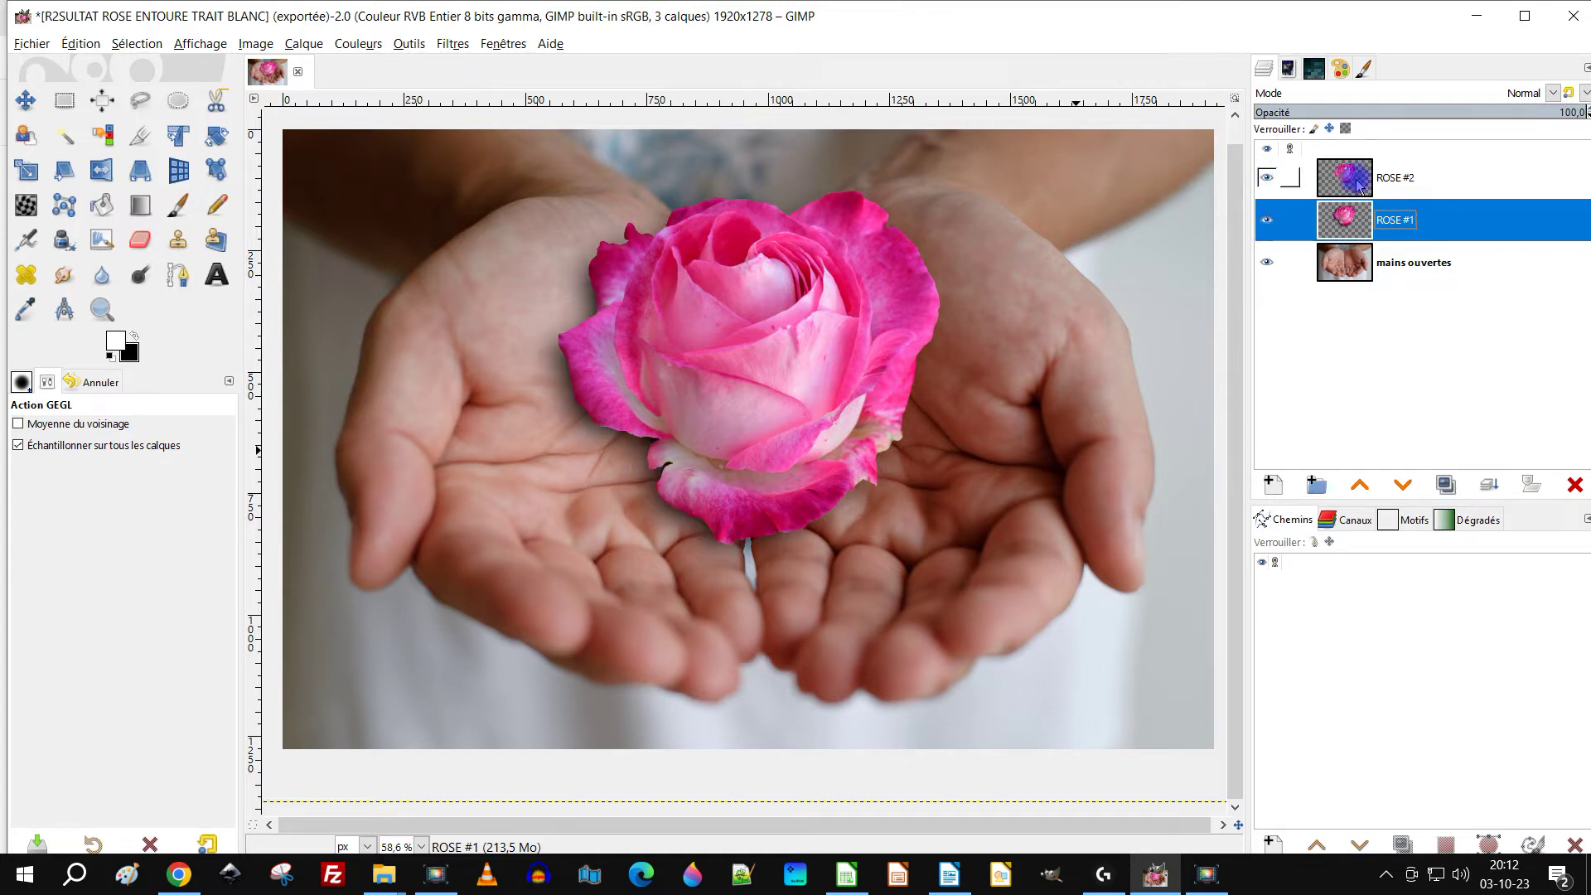
{"action": "left_click", "coordinate": [1295, 180]}
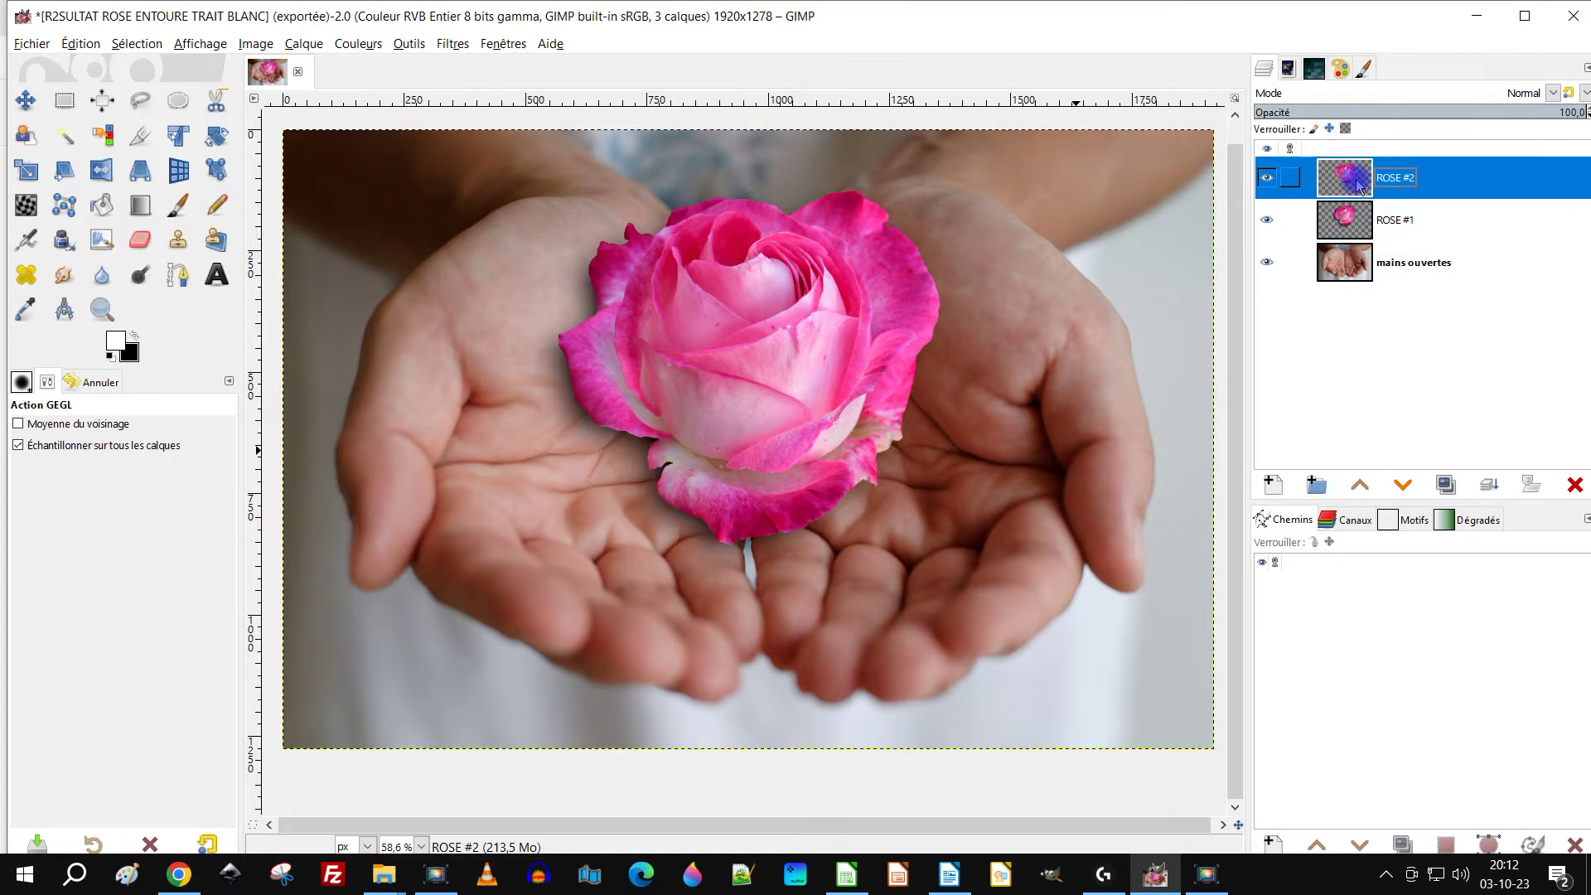
{"action": "left_click", "coordinate": [1266, 221]}
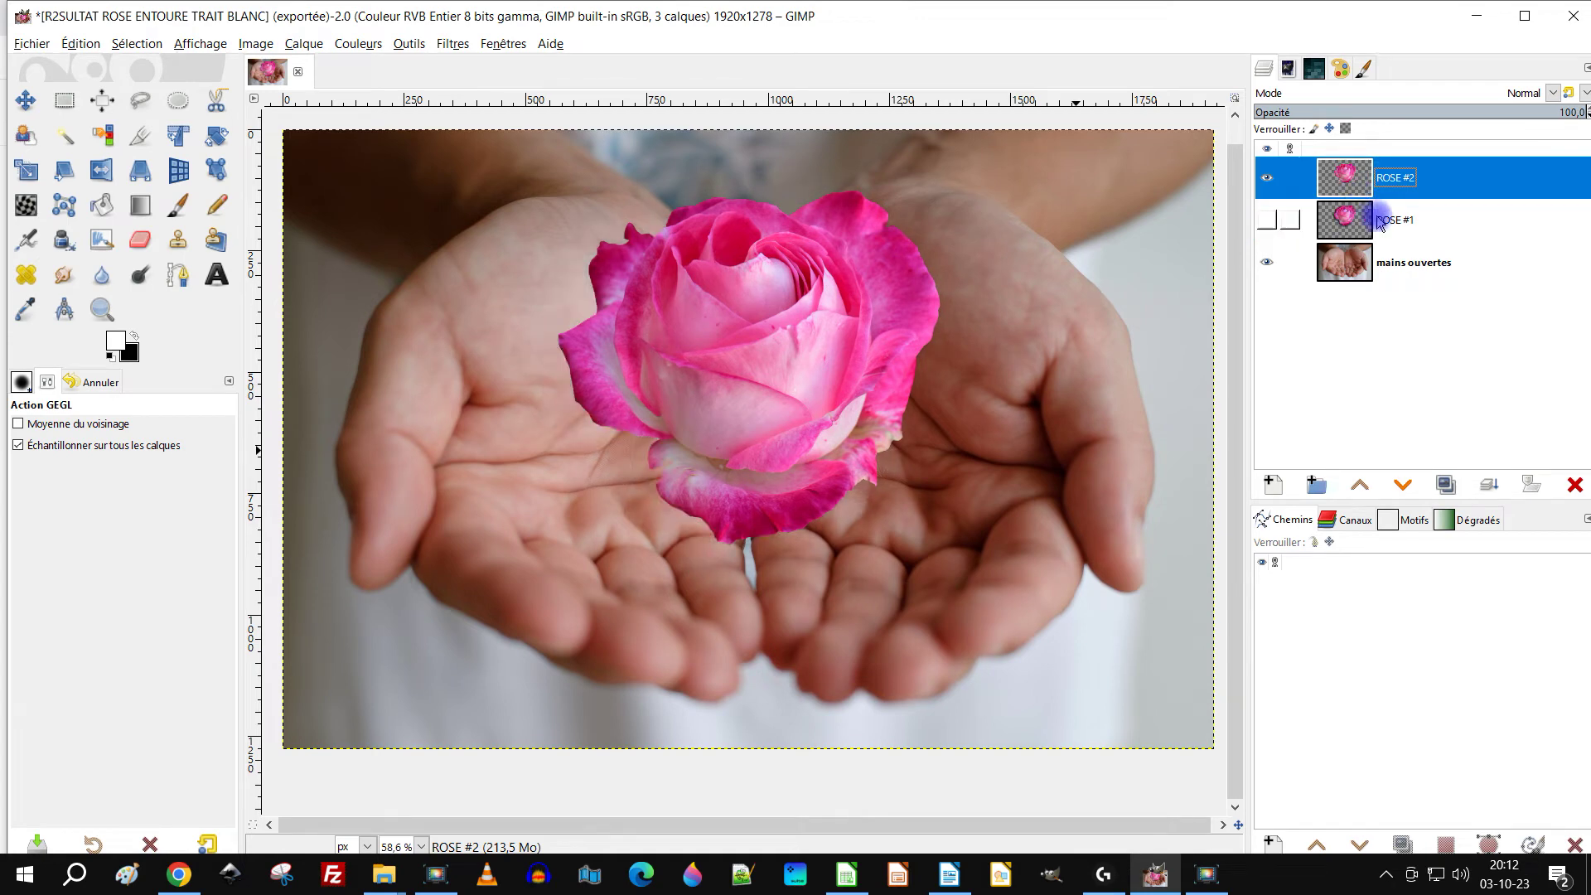
{"action": "left_click", "coordinate": [1359, 219]}
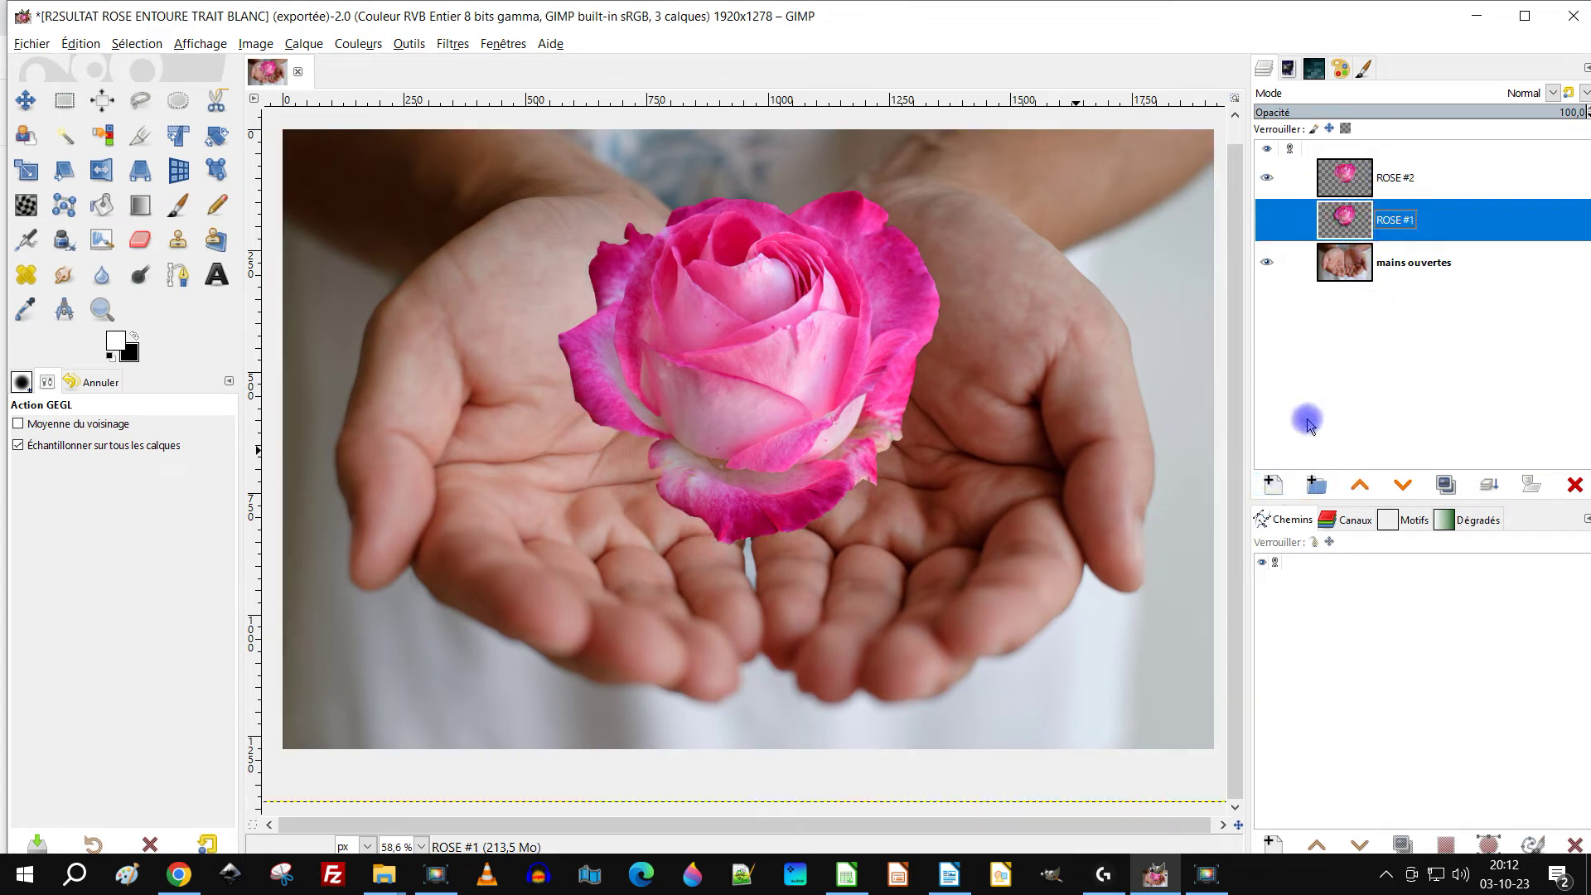
Step: Create a transparent layer named OMBRE directly above the mains ouvertes layer
{"action": "left_click", "coordinate": [1359, 263]}
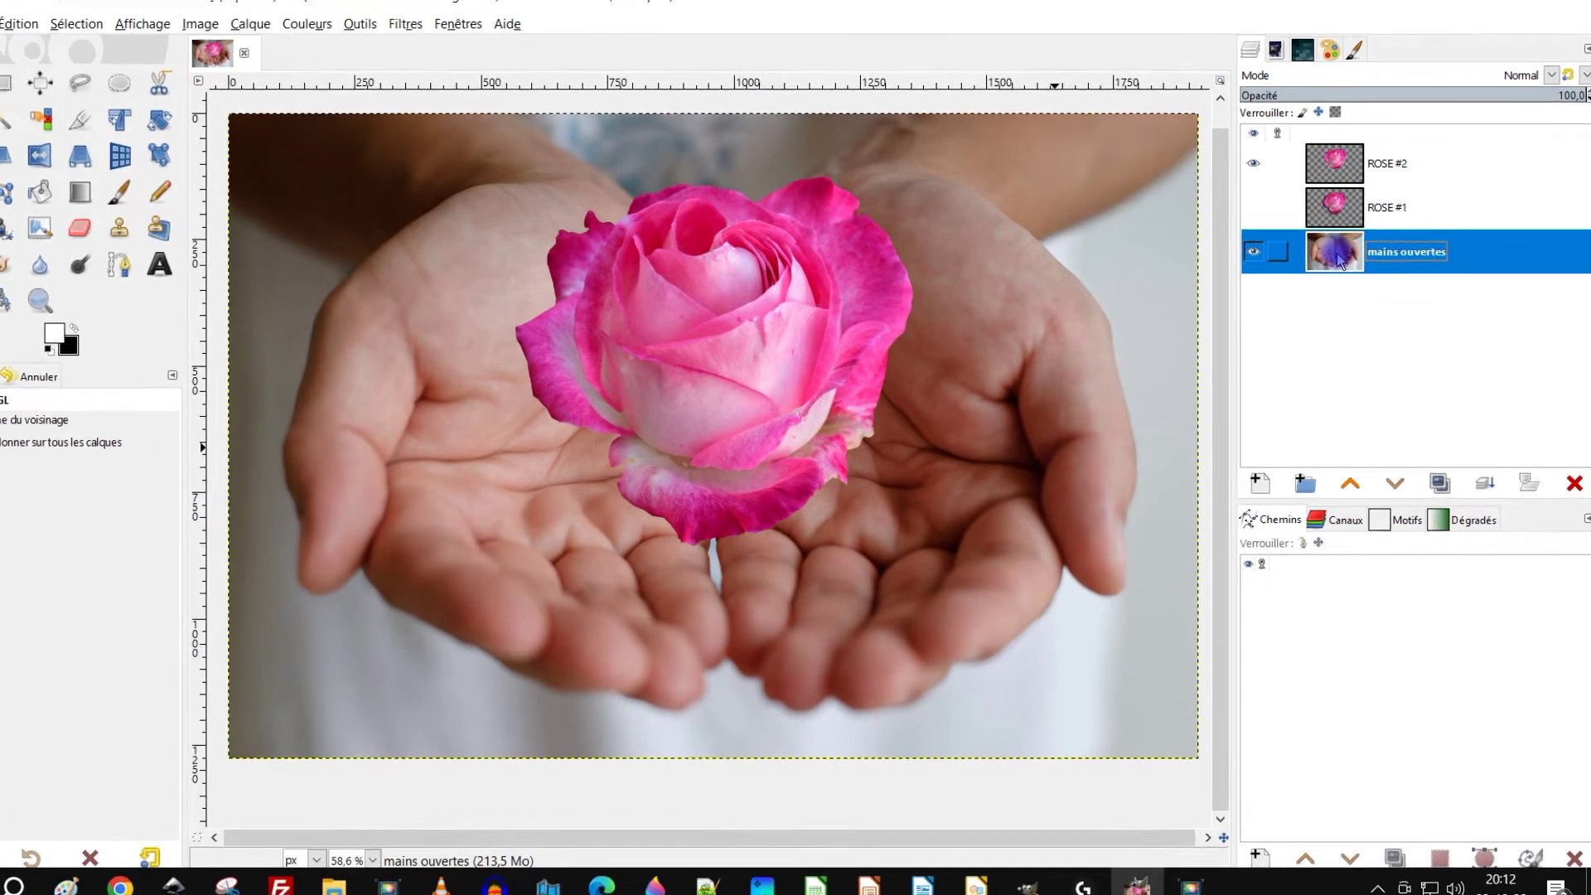
{"action": "left_click", "coordinate": [1273, 485]}
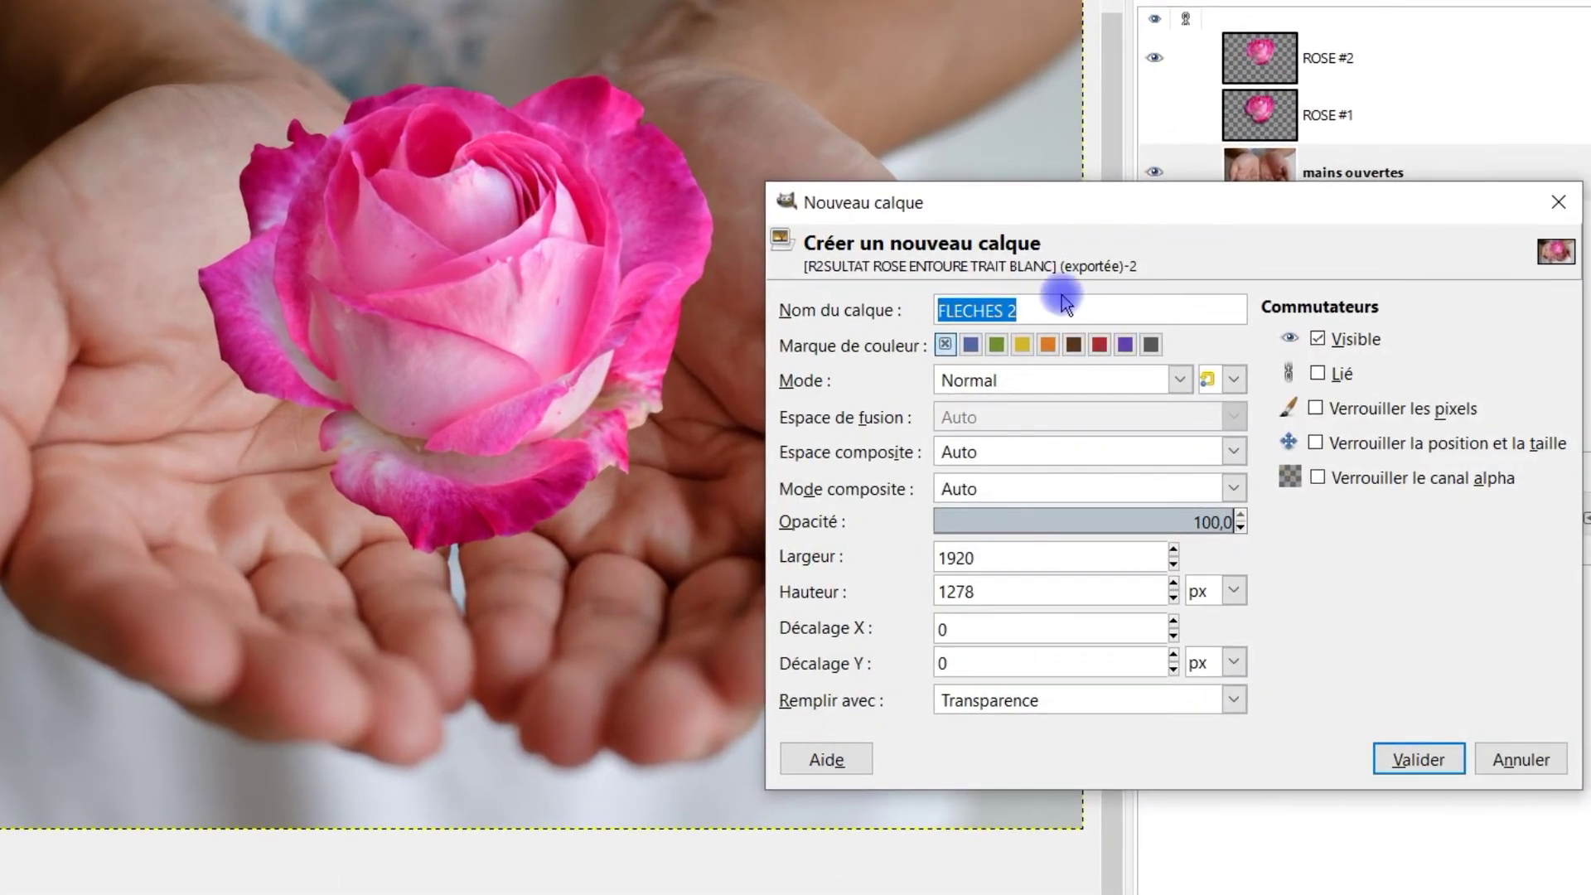
{"action": "type", "text": "OMBRE"}
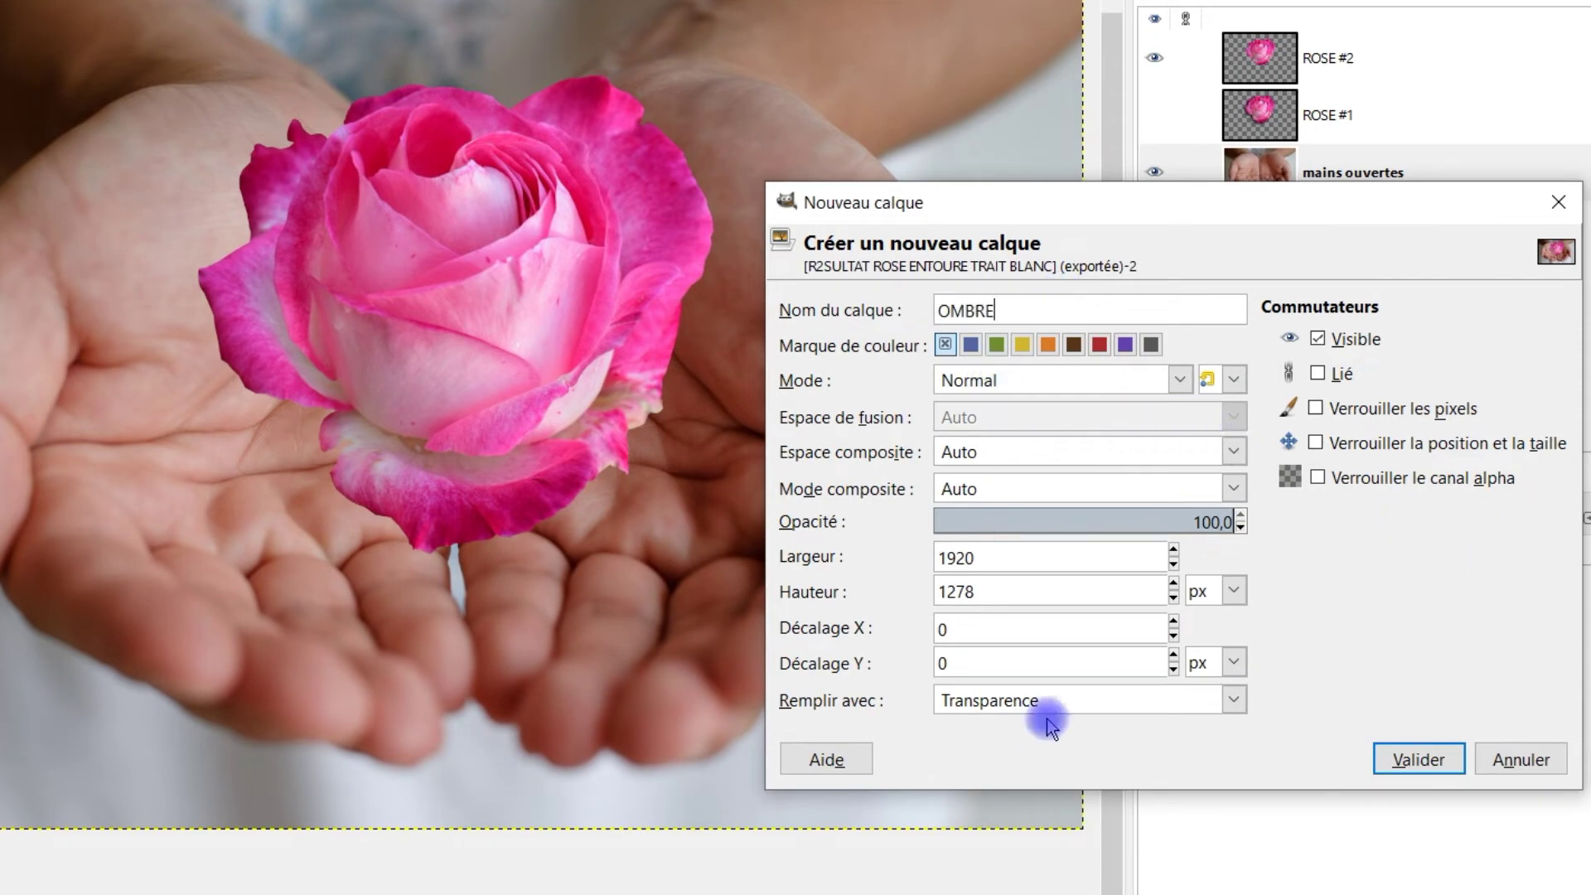
{"action": "left_click", "coordinate": [1415, 756]}
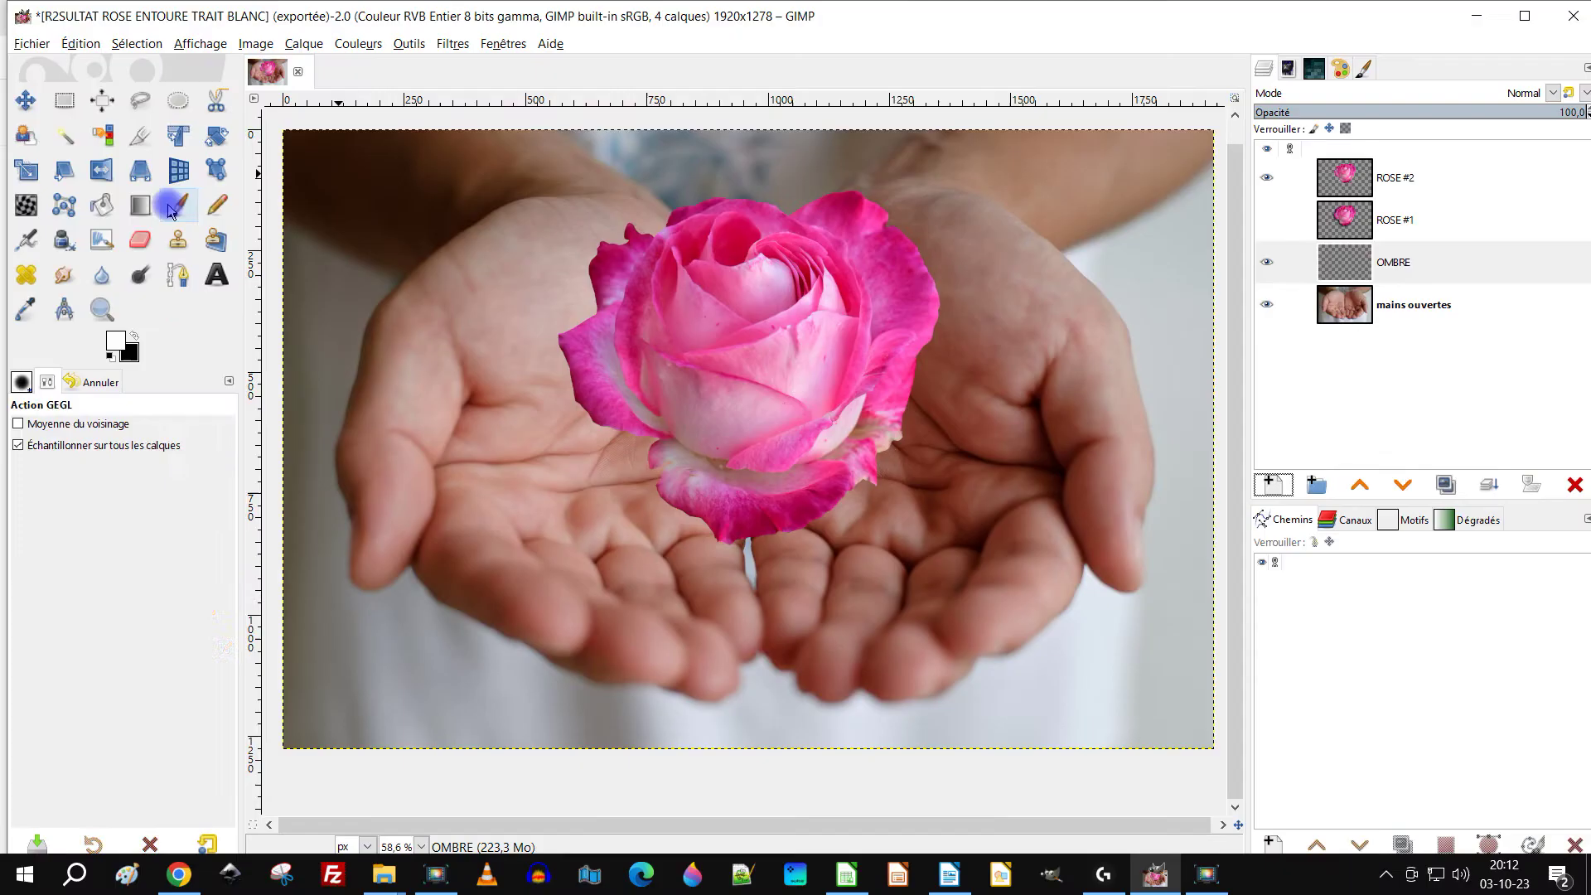
Step: Set up the Paintbrush at size 119 with a dark brown sampled from the shaded hand, and make OMBRE the active layer
{"action": "left_click", "coordinate": [177, 205]}
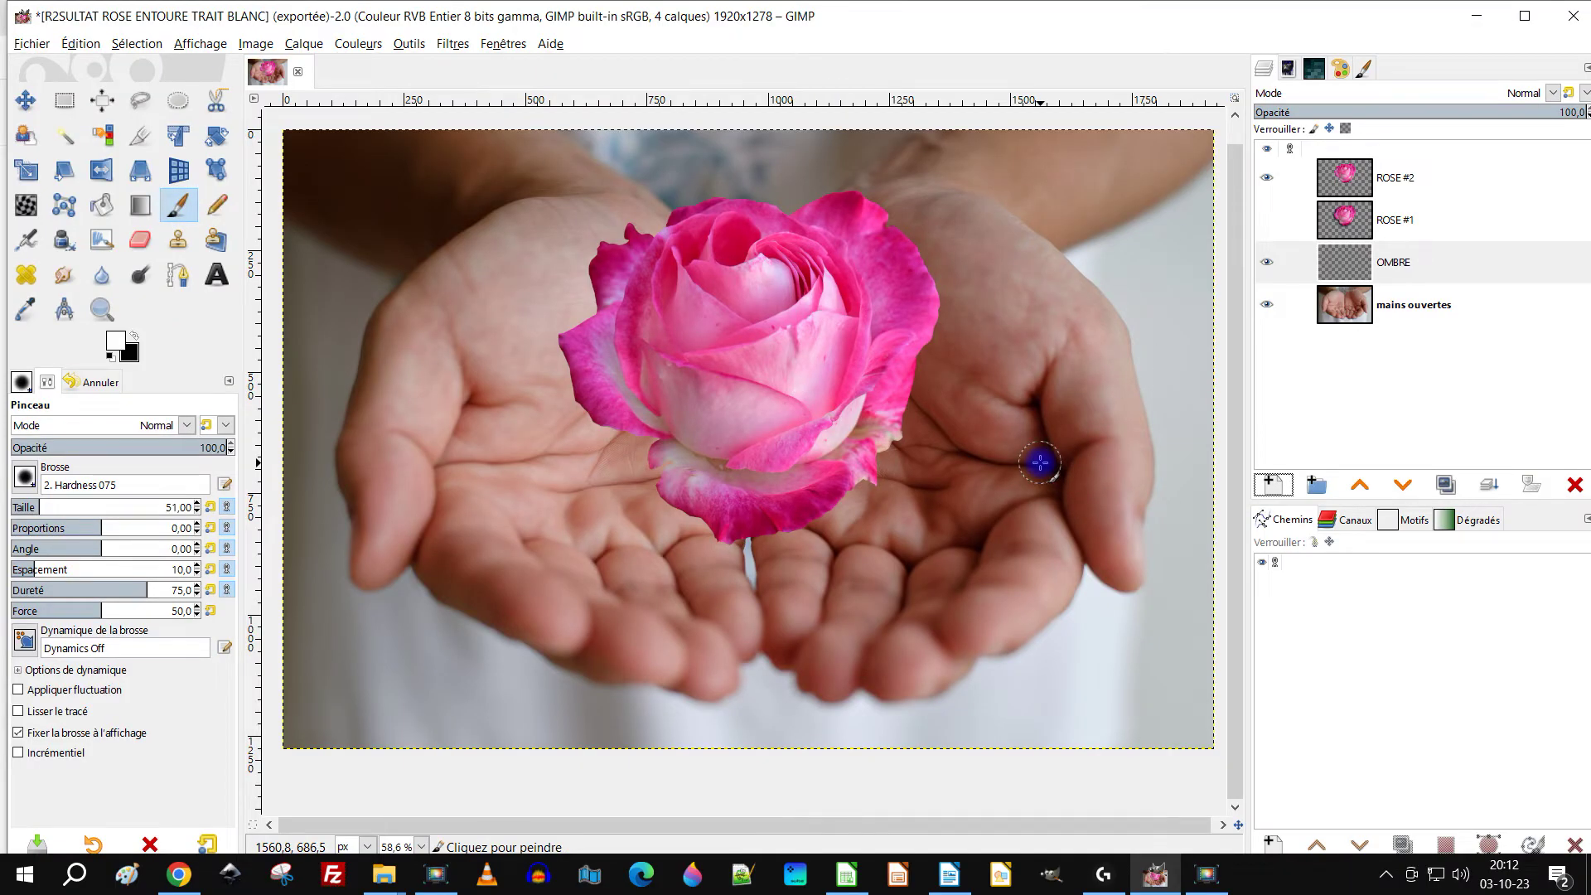
{"action": "left_click", "coordinate": [1012, 431], "text": "ctrl"}
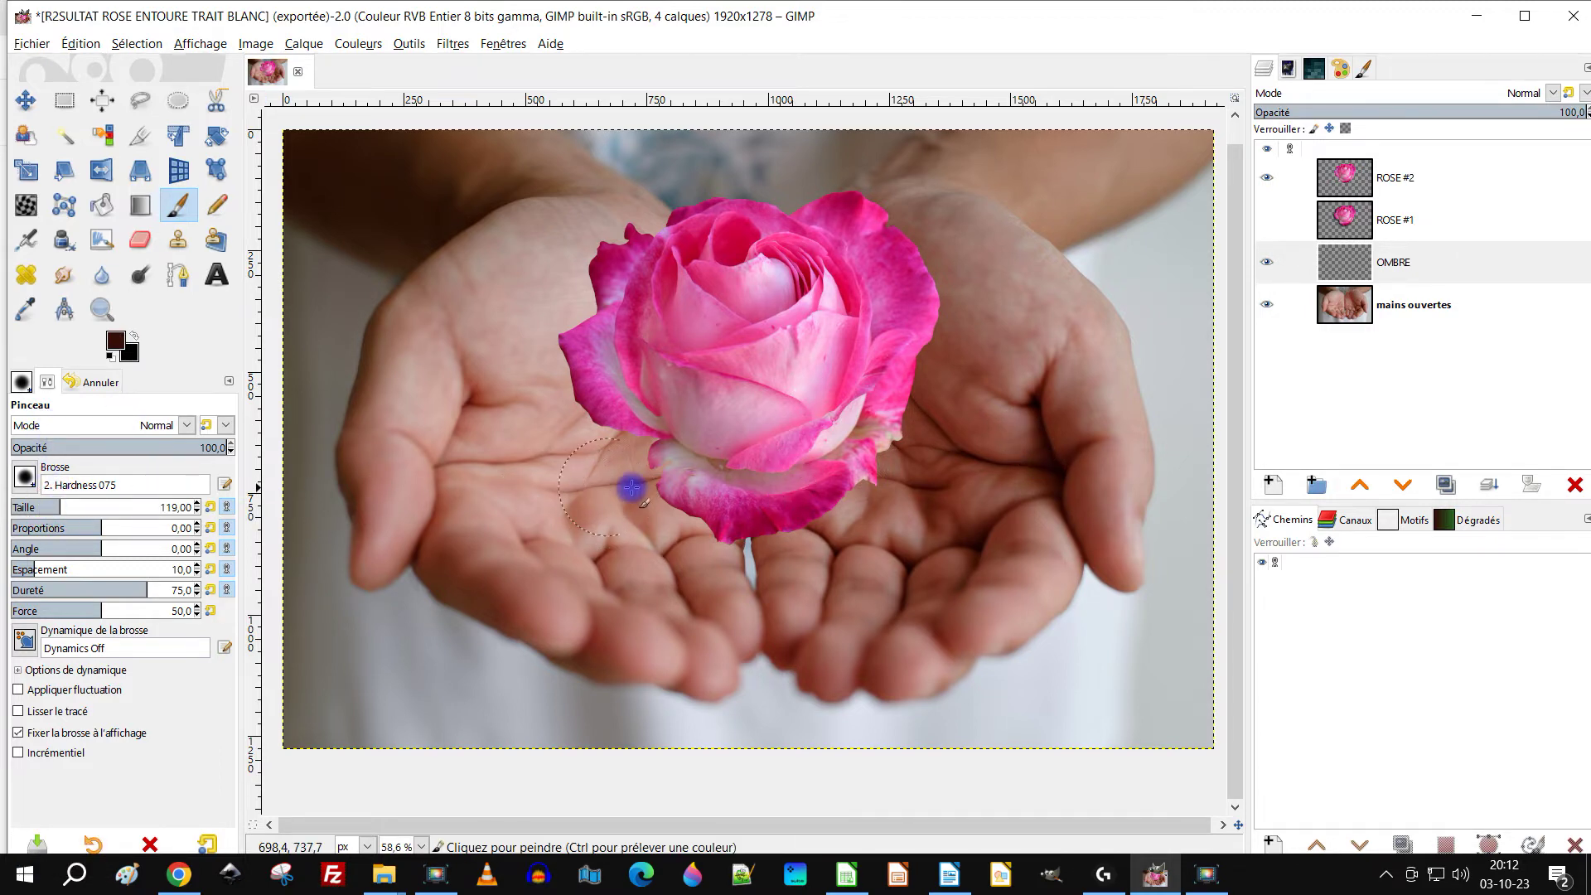
{"action": "left_click", "coordinate": [1383, 273]}
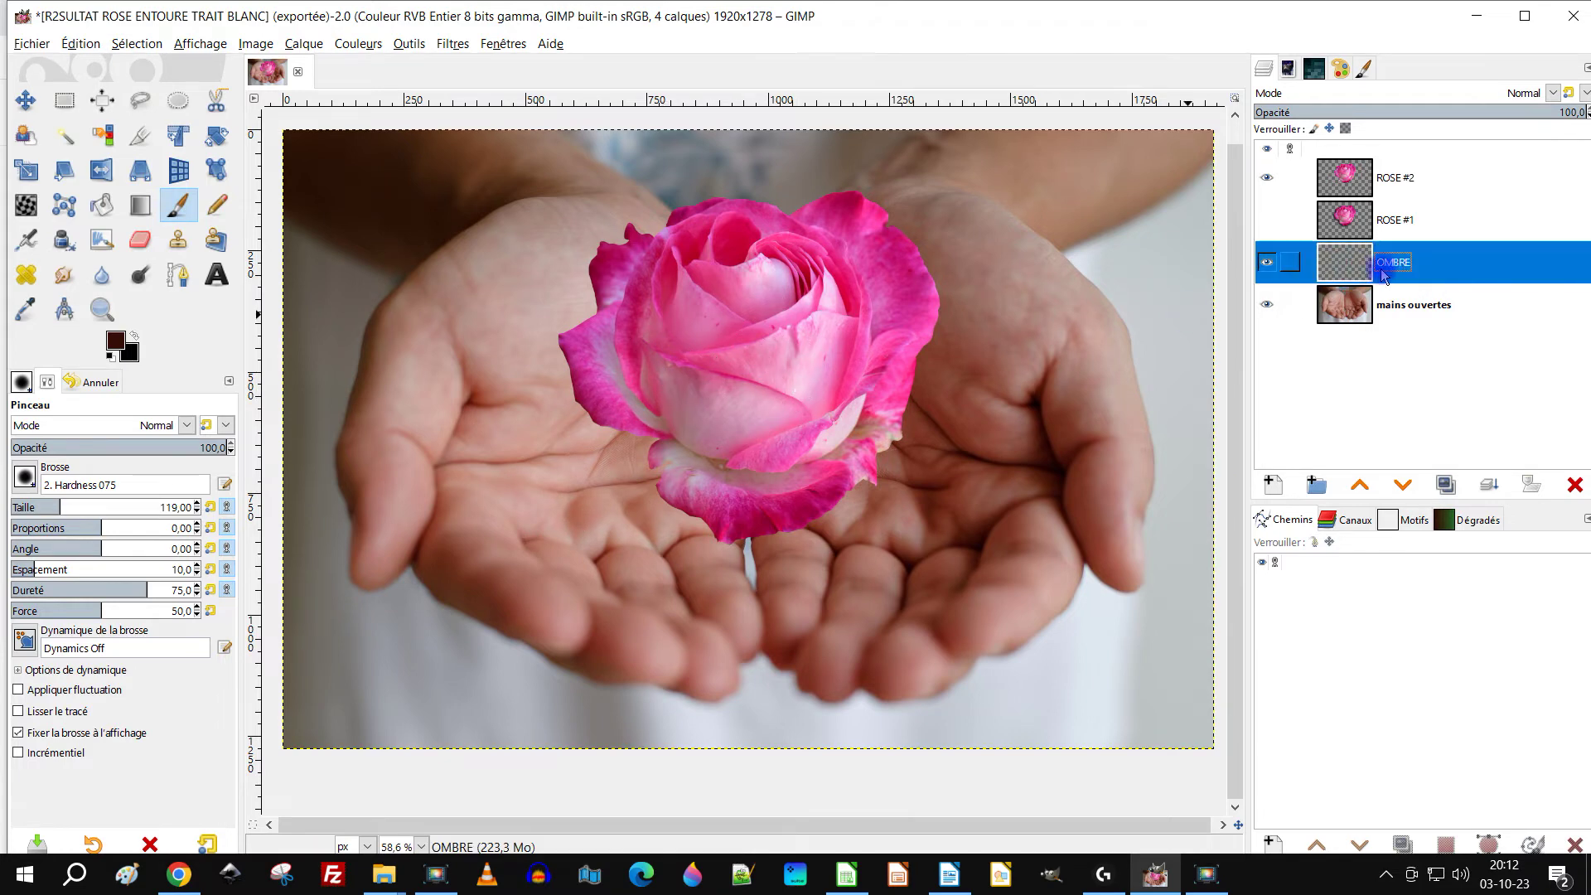
{"action": "left_click_drag", "start_coordinate": [1344, 274], "coordinate": [1356, 166]}
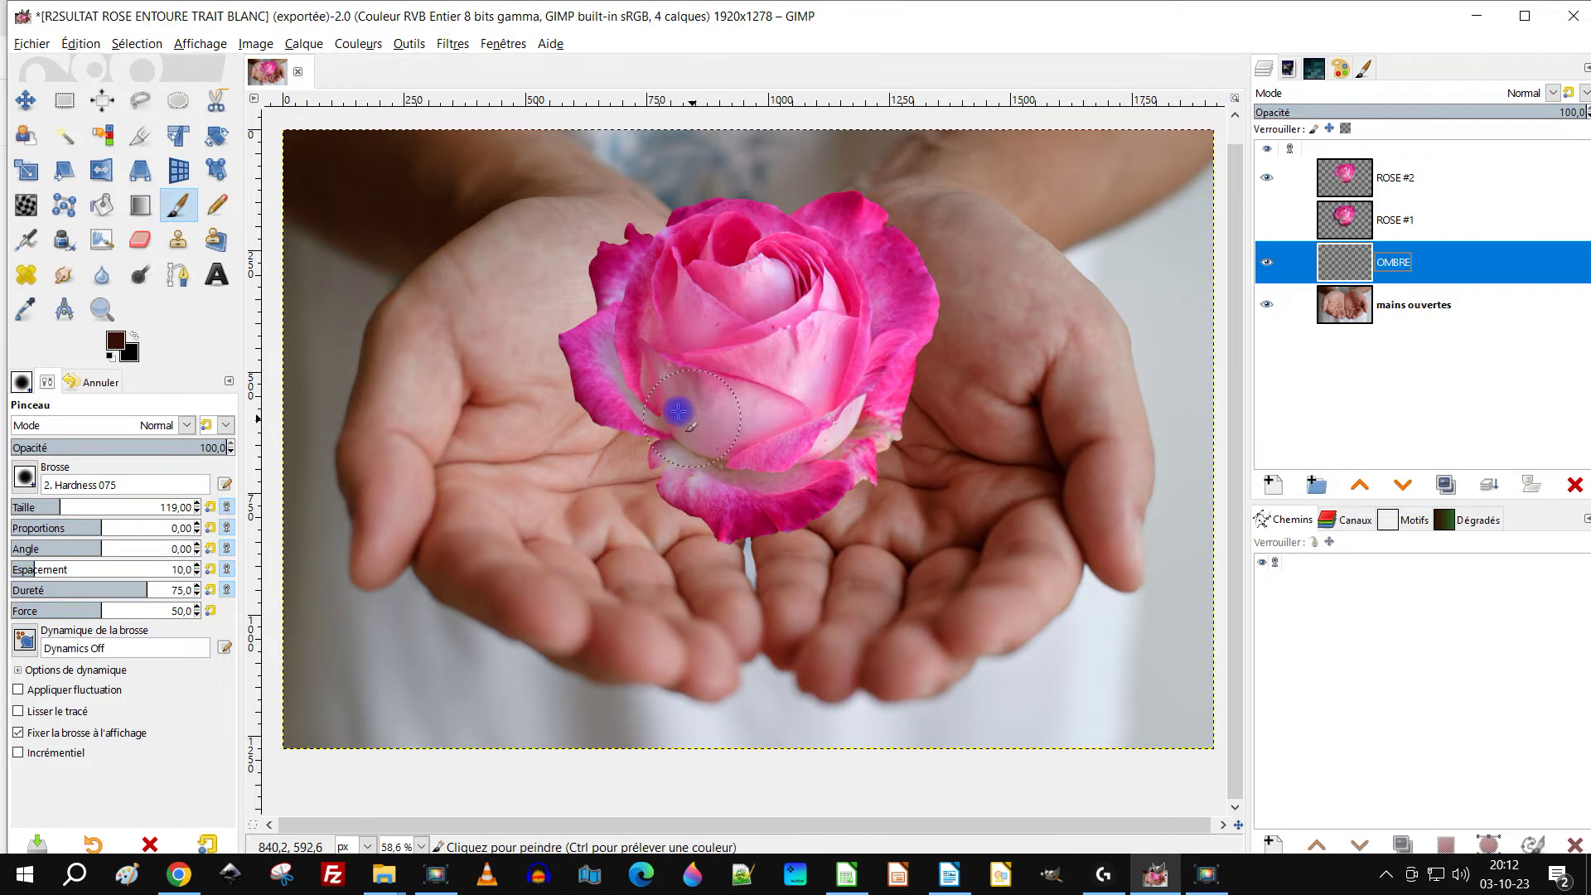
Step: Paint a dark shadow on OMBRE along the rose's left and lower-left petals and reduce the layer's opacity to 64.4
{"action": "mouse_move", "coordinate": [718, 512]}
{"action": "left_mouse_down"}
{"action": "mouse_move", "coordinate": [684, 496]}
{"action": "mouse_move", "coordinate": [701, 447]}
{"action": "mouse_move", "coordinate": [650, 415]}
{"action": "left_mouse_up"}
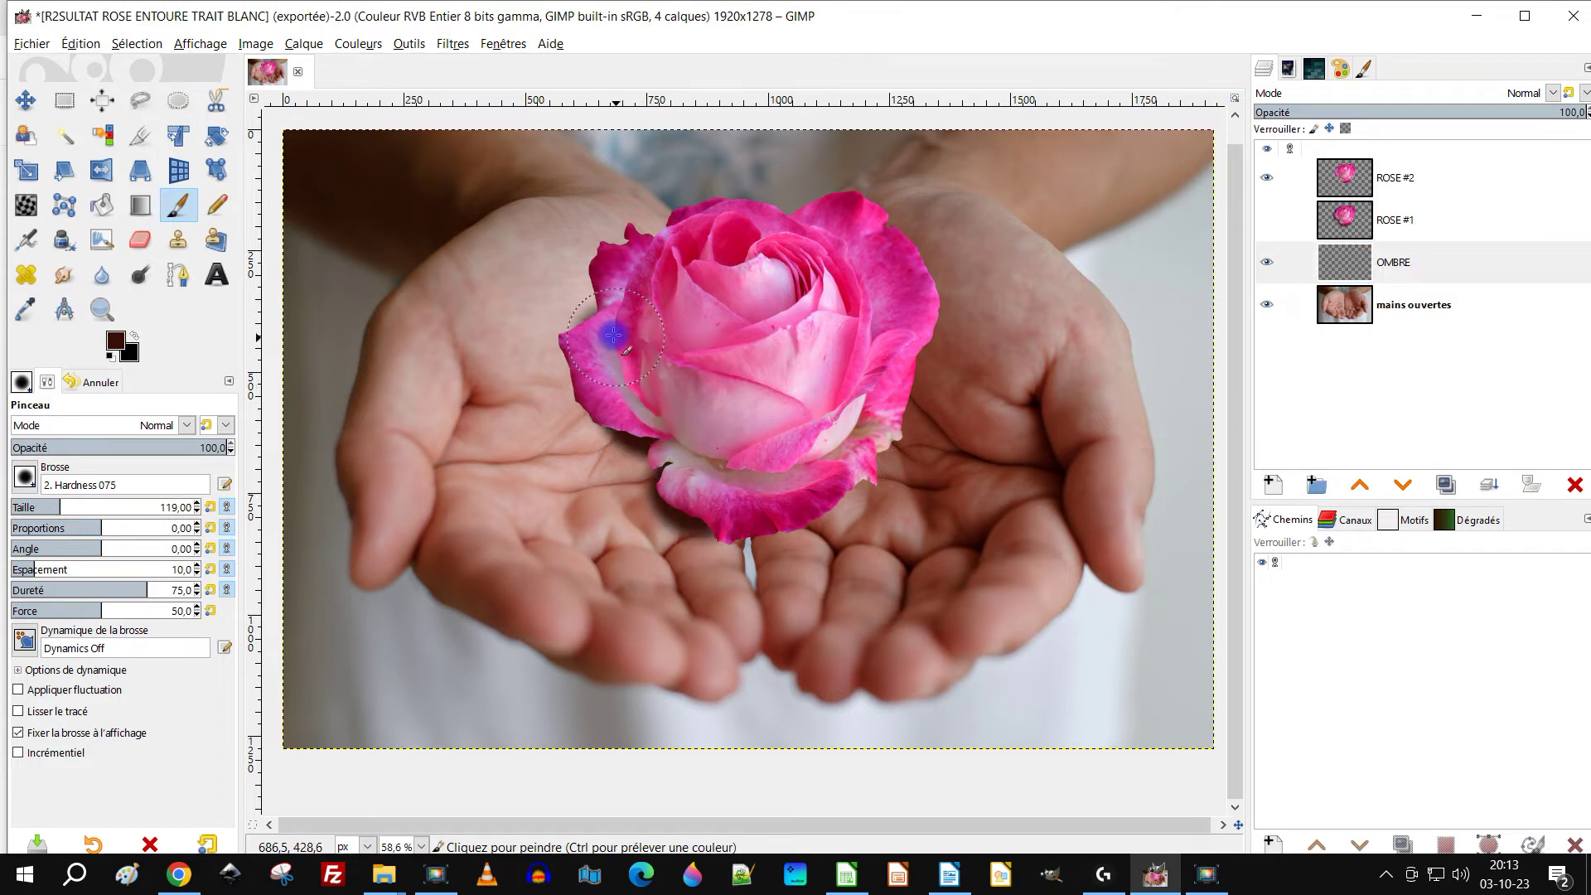
{"action": "mouse_move", "coordinate": [630, 340]}
{"action": "left_mouse_down"}
{"action": "mouse_move", "coordinate": [624, 385]}
{"action": "mouse_move", "coordinate": [600, 387]}
{"action": "mouse_move", "coordinate": [631, 439]}
{"action": "mouse_move", "coordinate": [676, 468]}
{"action": "left_mouse_up"}
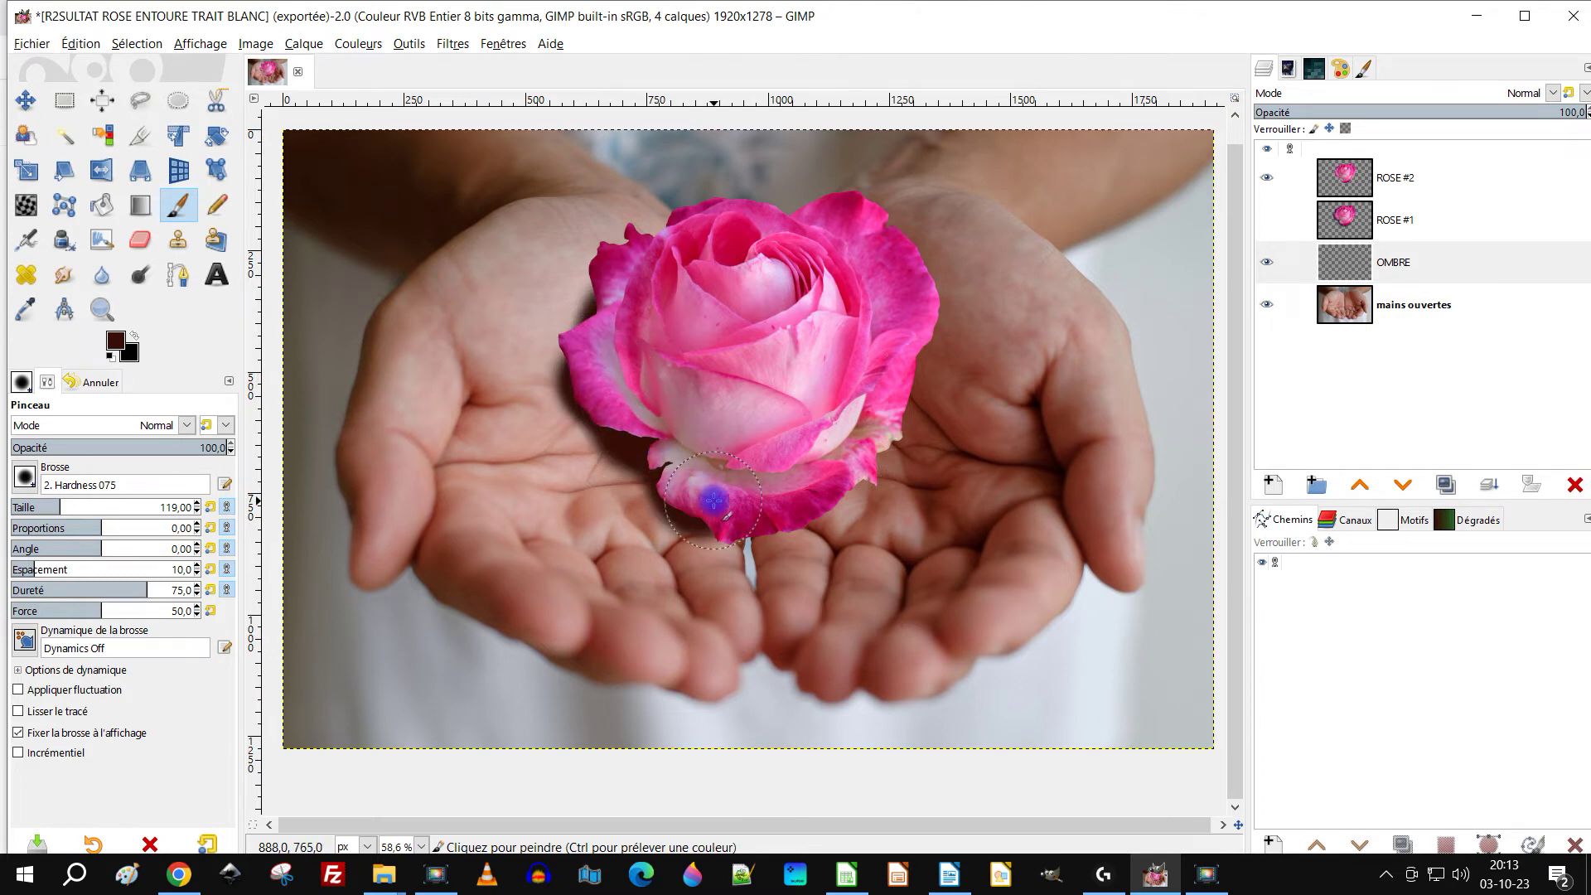
{"action": "mouse_move", "coordinate": [663, 430]}
{"action": "left_mouse_down"}
{"action": "mouse_move", "coordinate": [605, 412]}
{"action": "mouse_move", "coordinate": [584, 375]}
{"action": "mouse_move", "coordinate": [633, 365]}
{"action": "mouse_move", "coordinate": [608, 309]}
{"action": "mouse_move", "coordinate": [615, 289]}
{"action": "mouse_move", "coordinate": [640, 294]}
{"action": "mouse_move", "coordinate": [638, 273]}
{"action": "mouse_move", "coordinate": [612, 269]}
{"action": "mouse_move", "coordinate": [624, 353]}
{"action": "left_mouse_up"}
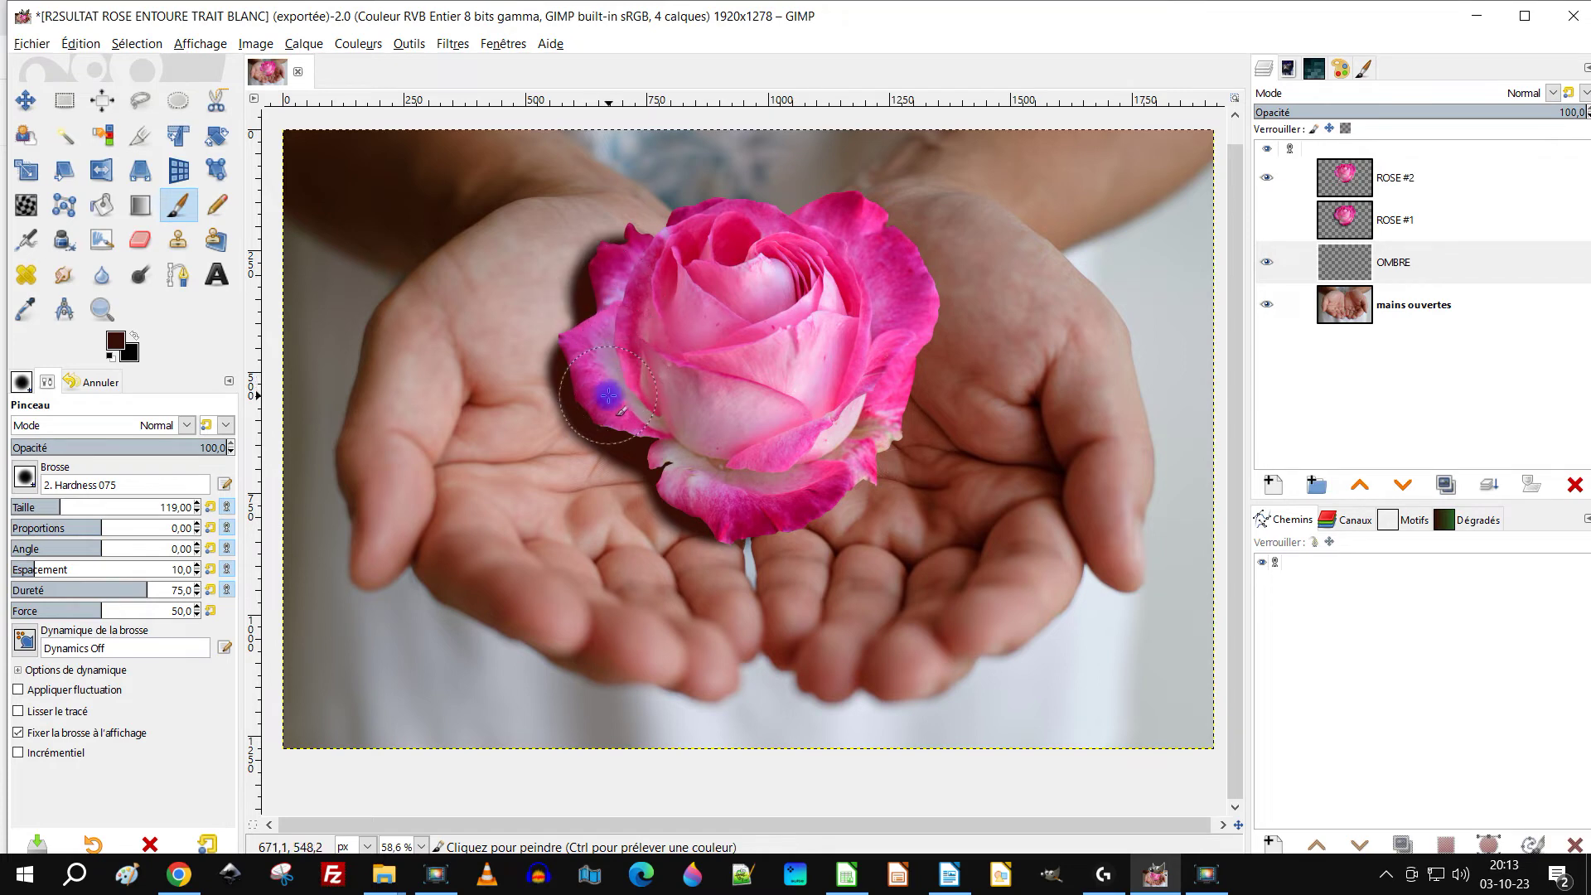
{"action": "left_click", "coordinate": [1486, 112]}
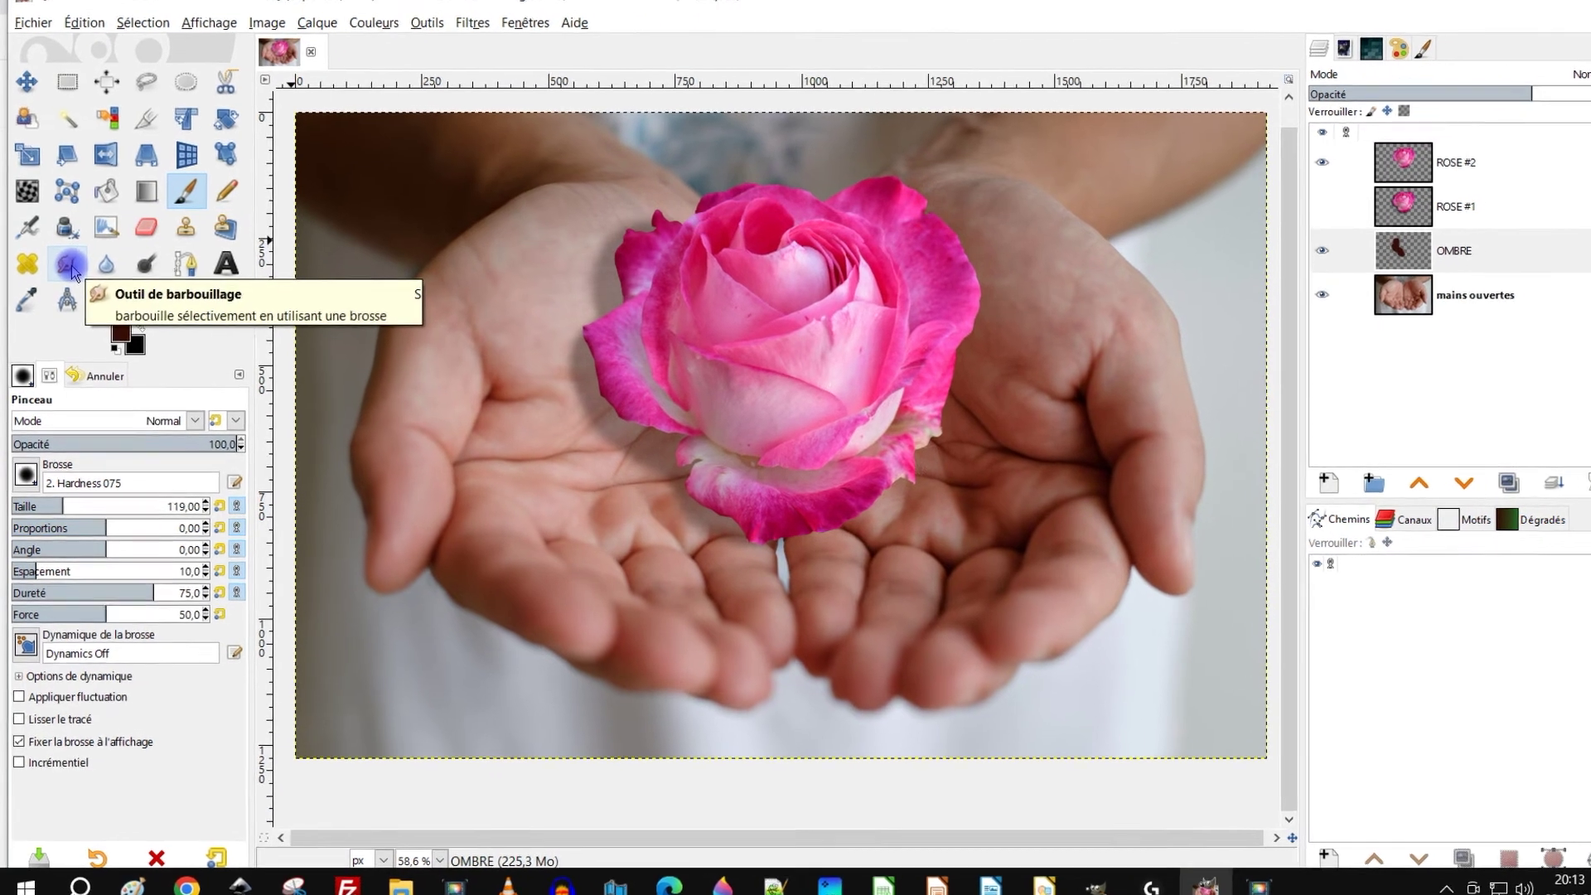
Step: Smudge the painted shadow's edges beside the rose's left petals with the Smudge tool at size 119
{"action": "left_click", "coordinate": [69, 278]}
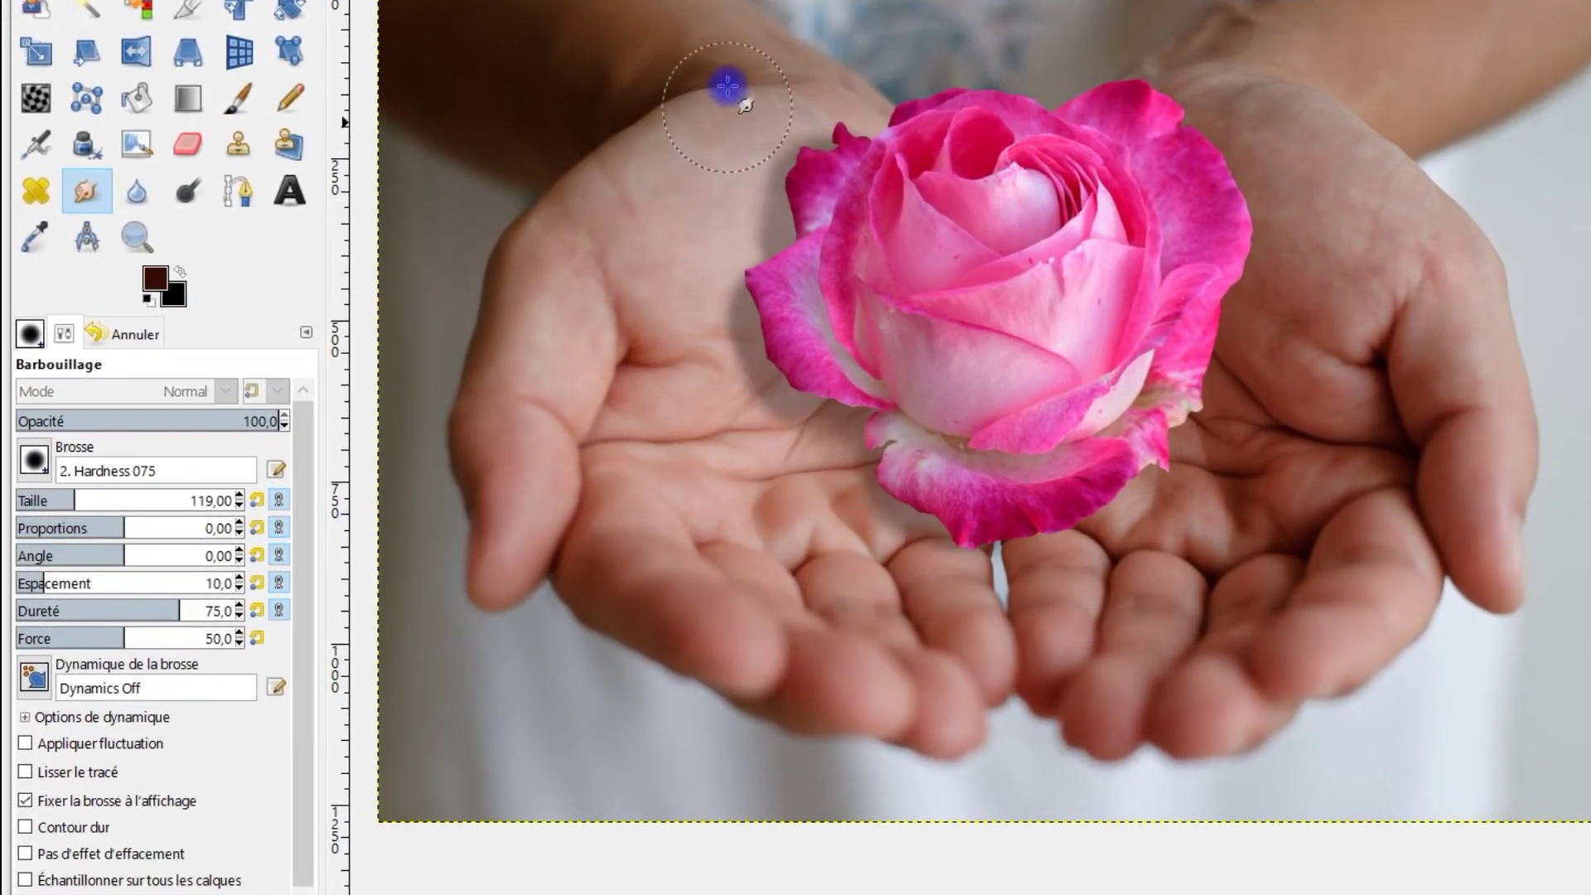
{"action": "scroll", "coordinate": [874, 130], "scroll_direction": "up", "scroll_amount": 4}
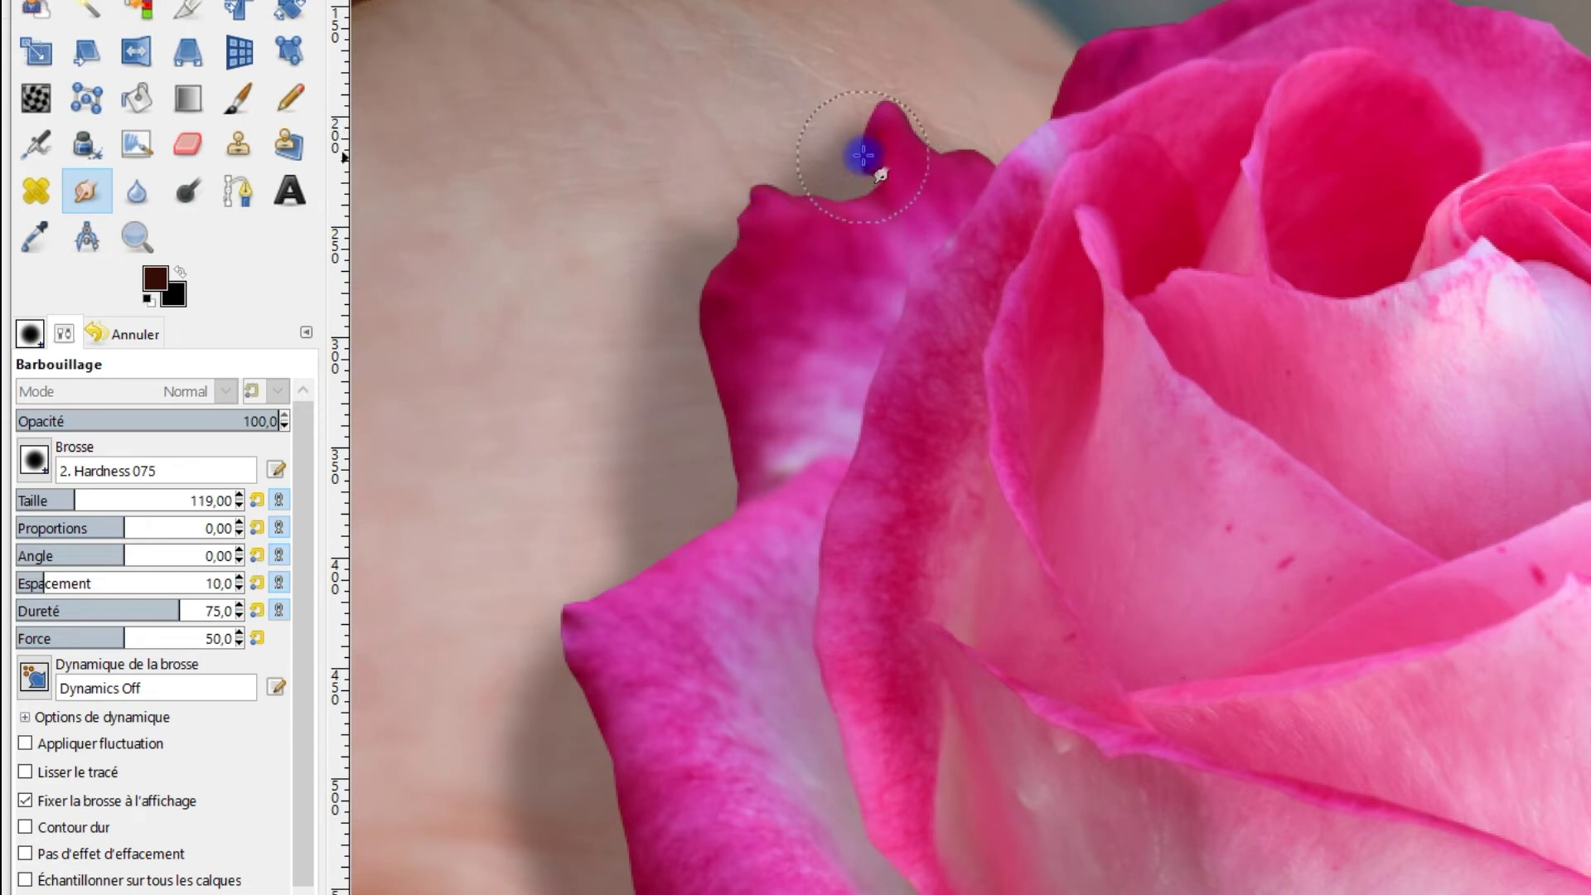
{"action": "scroll", "coordinate": [707, 434], "scroll_direction": "down", "scroll_amount": 5}
{"action": "scroll", "coordinate": [895, 310], "scroll_direction": "up", "scroll_amount": 3}
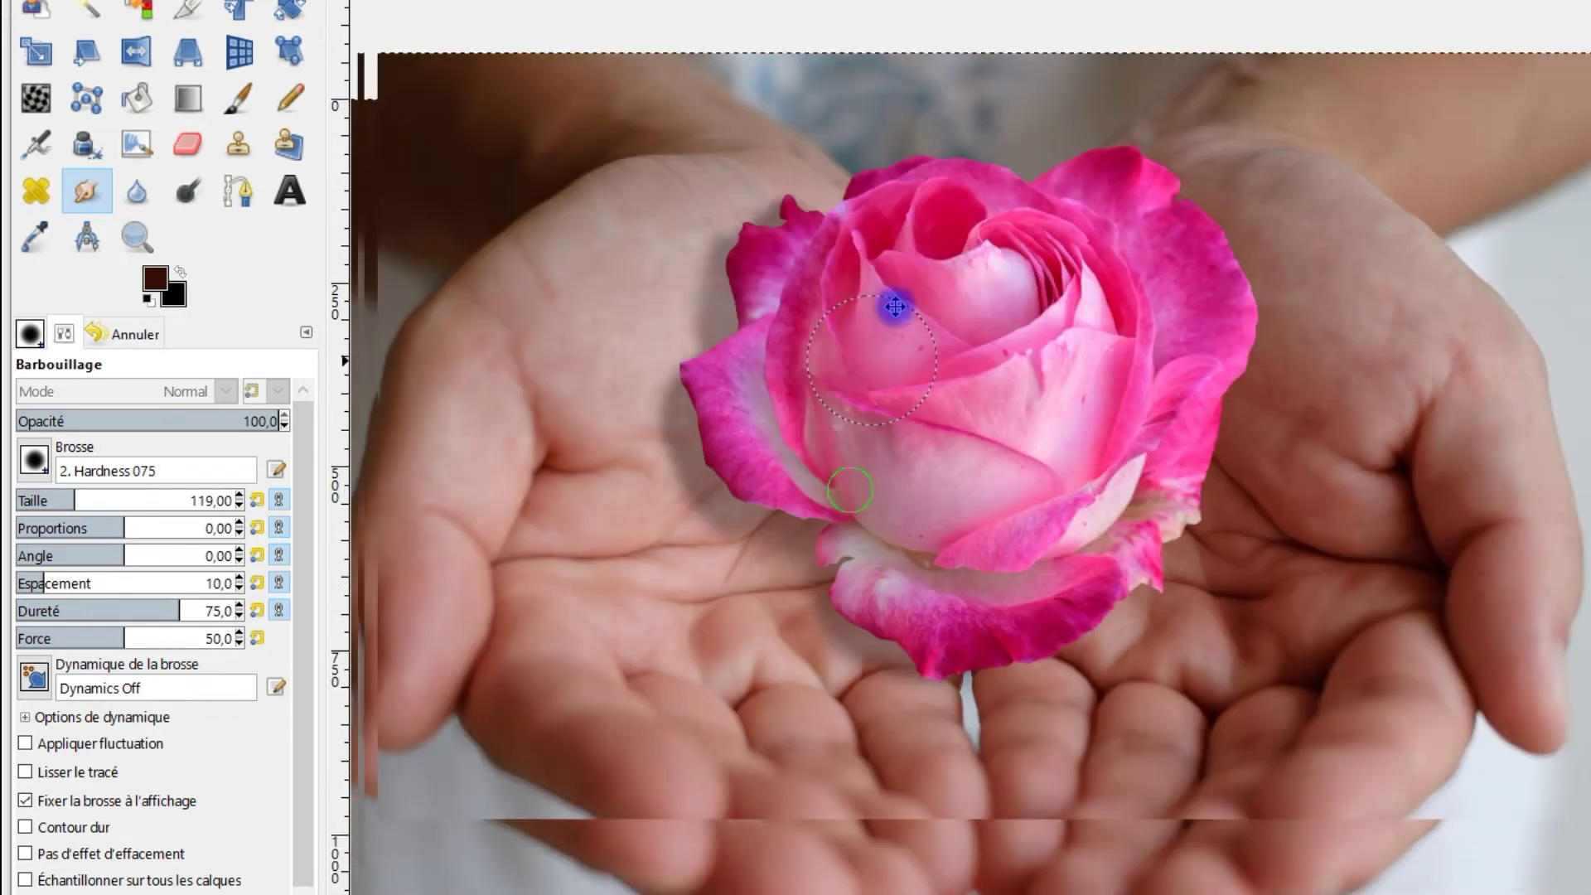
{"action": "left_click", "coordinate": [735, 387]}
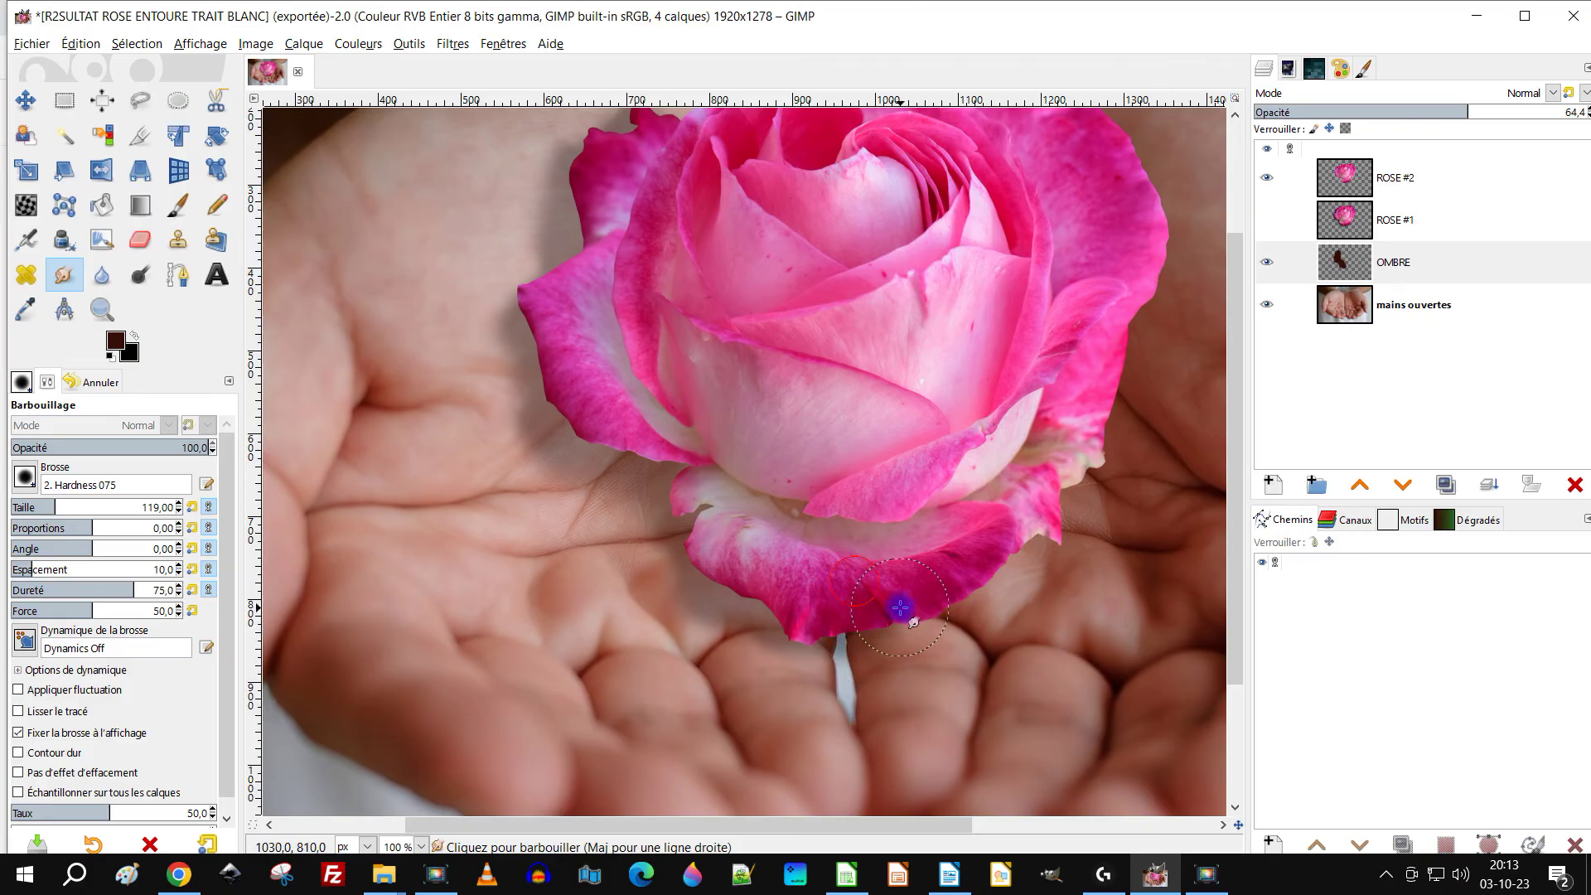
{"action": "scroll", "coordinate": [997, 547], "scroll_direction": "down", "scroll_amount": 2}
{"action": "scroll", "coordinate": [991, 514], "scroll_direction": "up", "scroll_amount": 1}
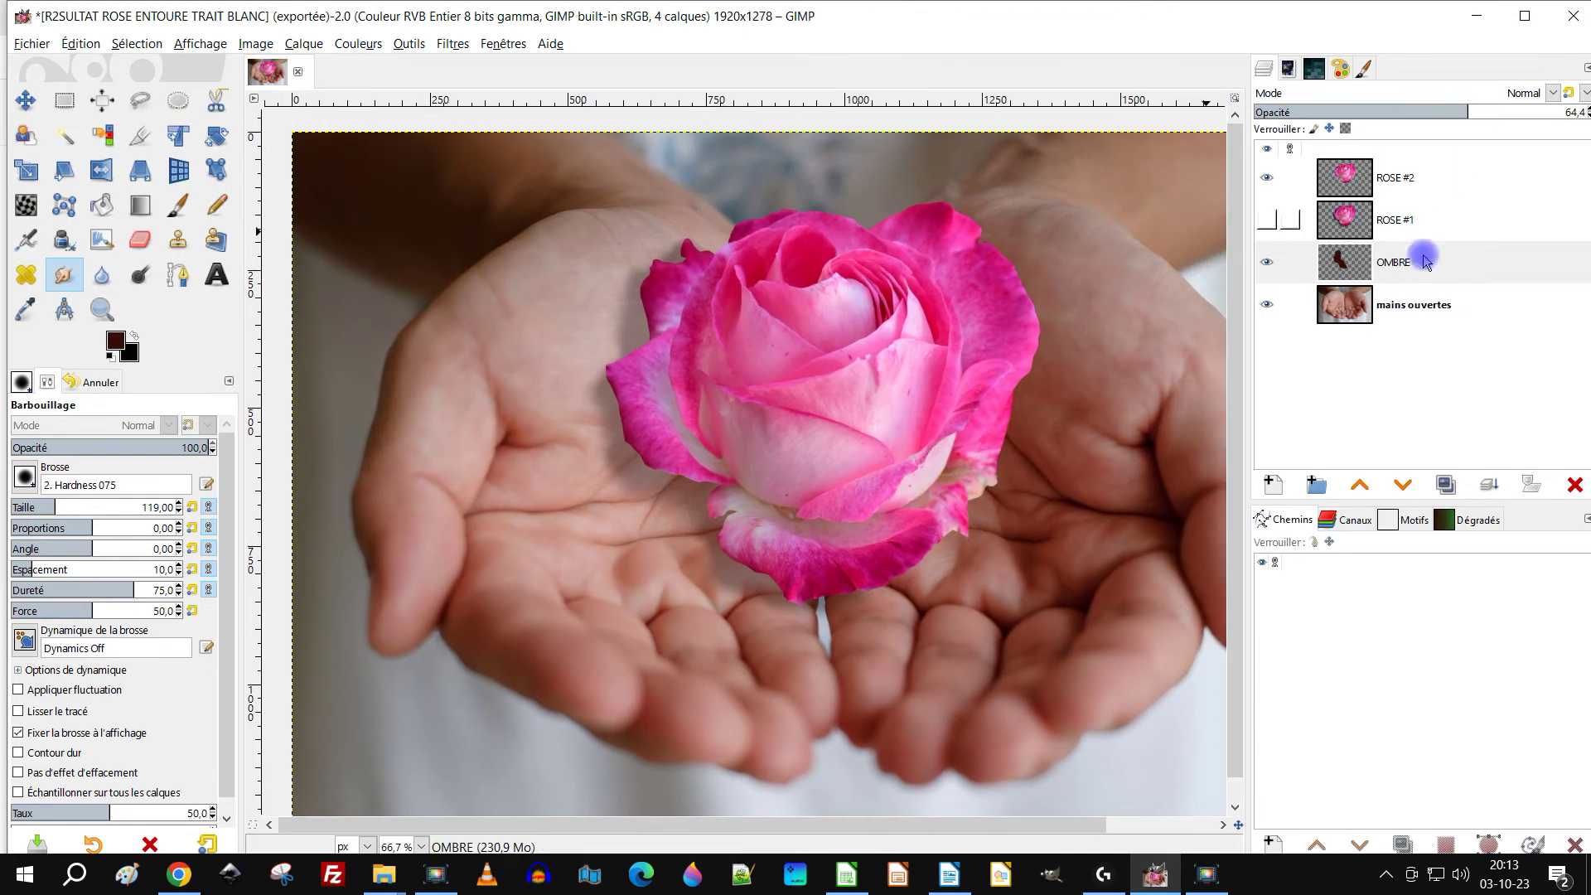
{"action": "left_click", "coordinate": [1348, 265]}
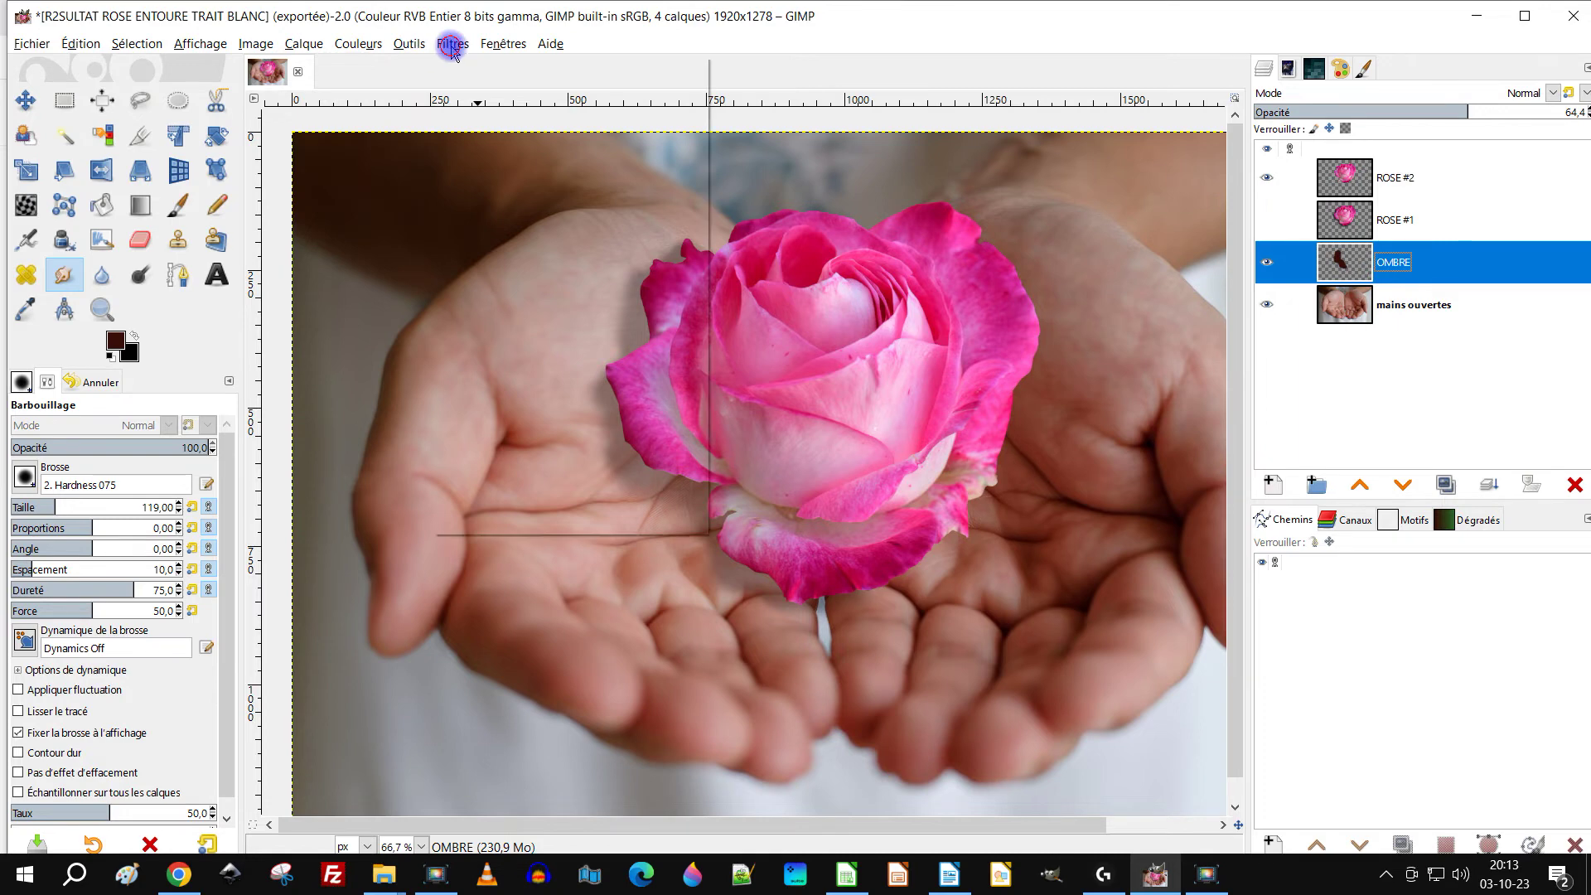
{"action": "left_click", "coordinate": [452, 46]}
{"action": "mouse_move", "coordinate": [480, 157]}
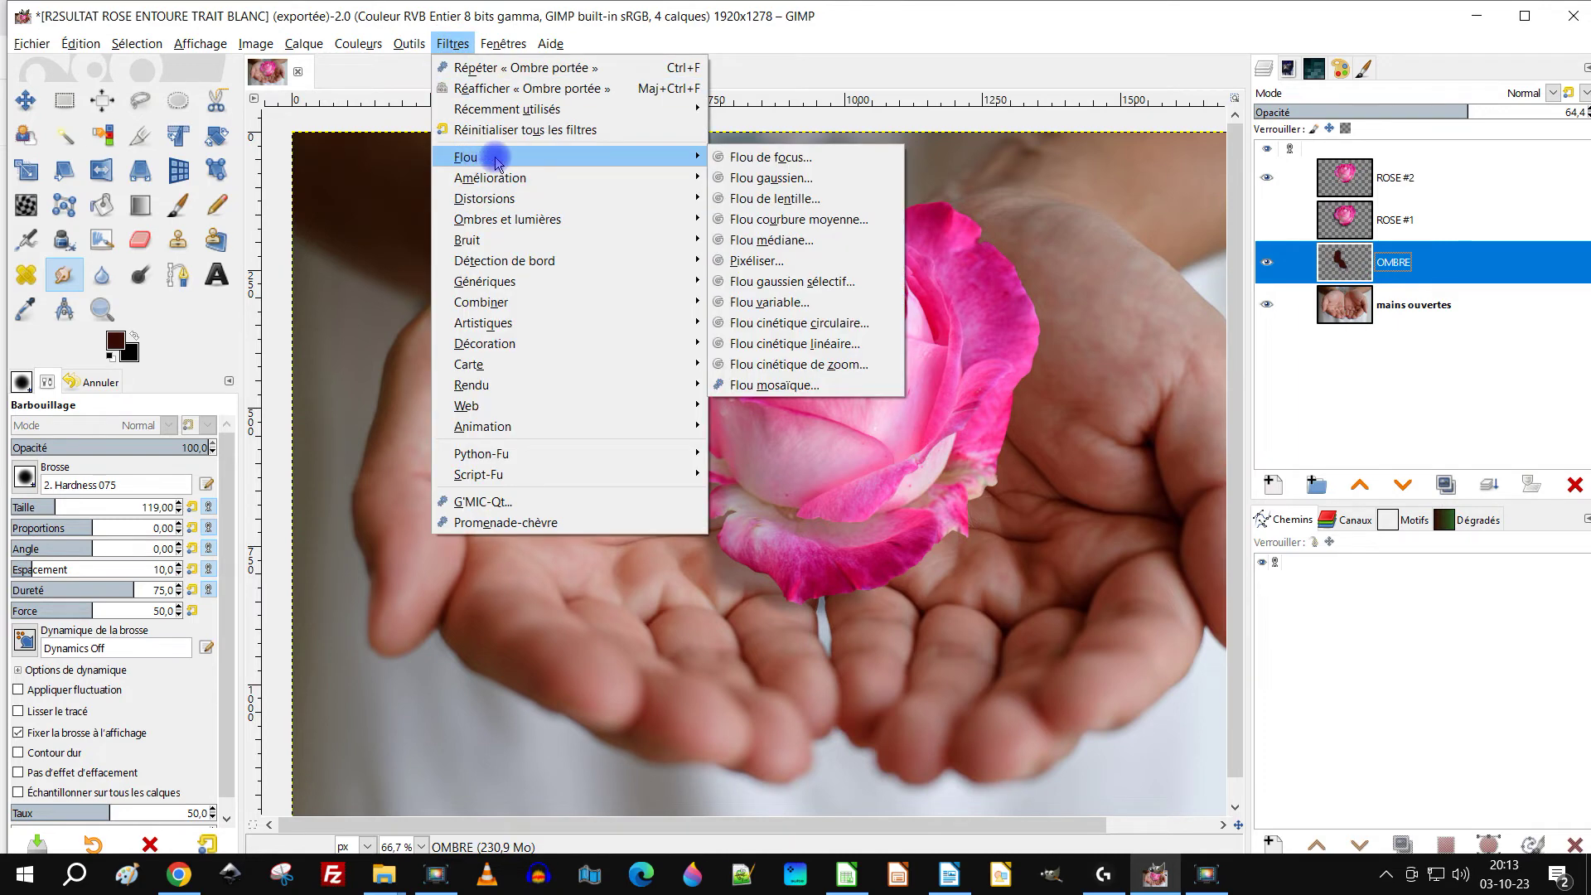
{"action": "left_click", "coordinate": [771, 177]}
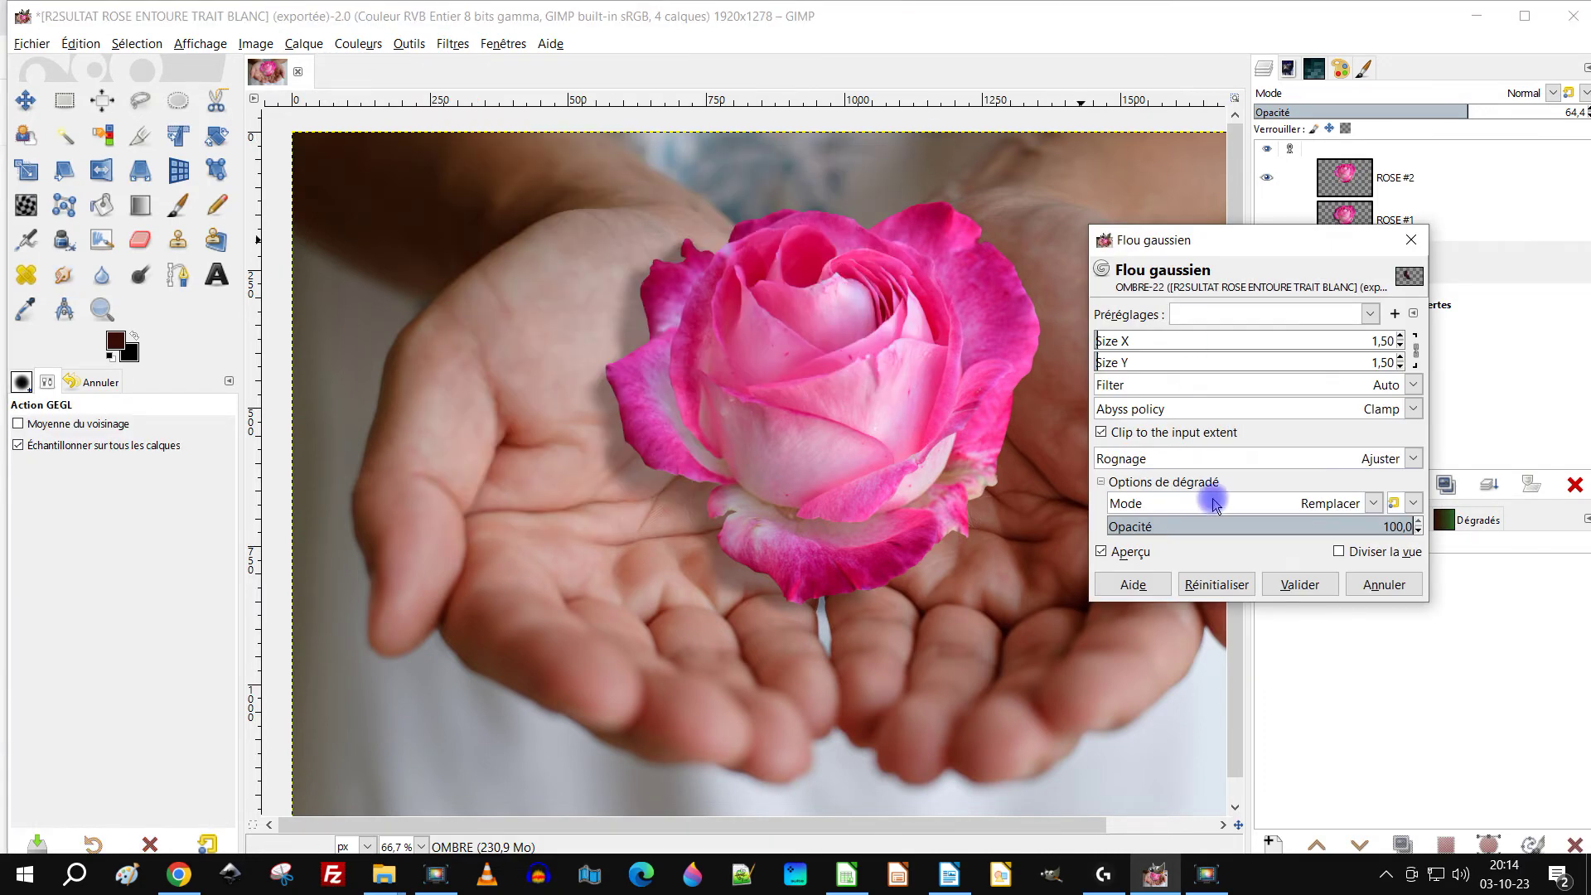
{"action": "left_click", "coordinate": [1384, 584]}
Step: Restore the OMBRE layer's opacity to 100 and apply a Gaussian blur of 13.40 in X and Y
{"action": "left_click_drag", "start_coordinate": [1475, 115], "coordinate": [1585, 108]}
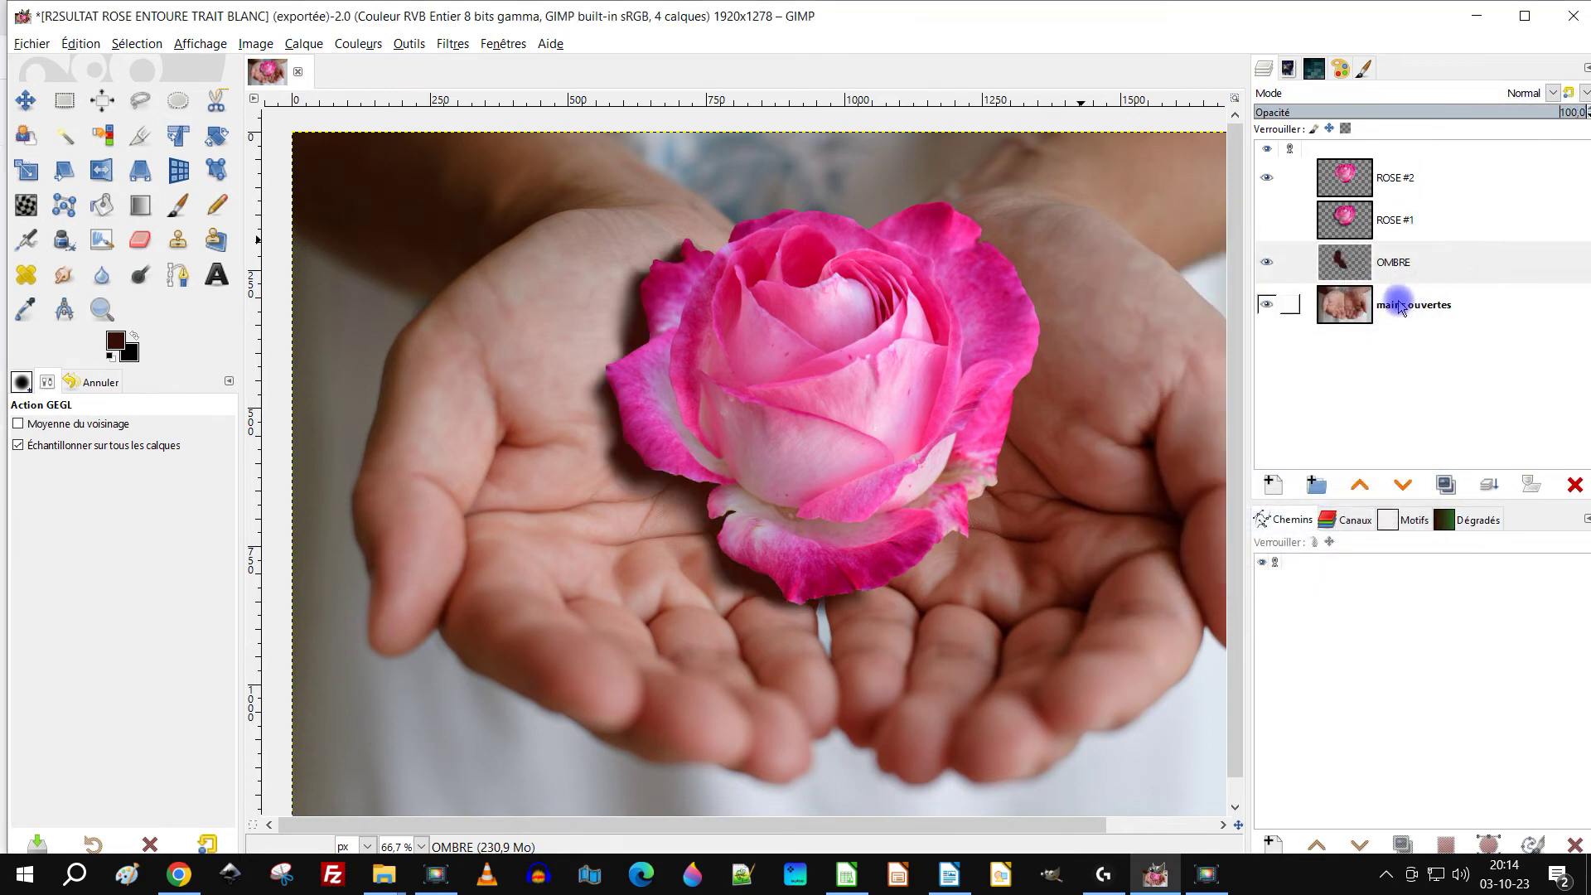
{"action": "left_click", "coordinate": [435, 48]}
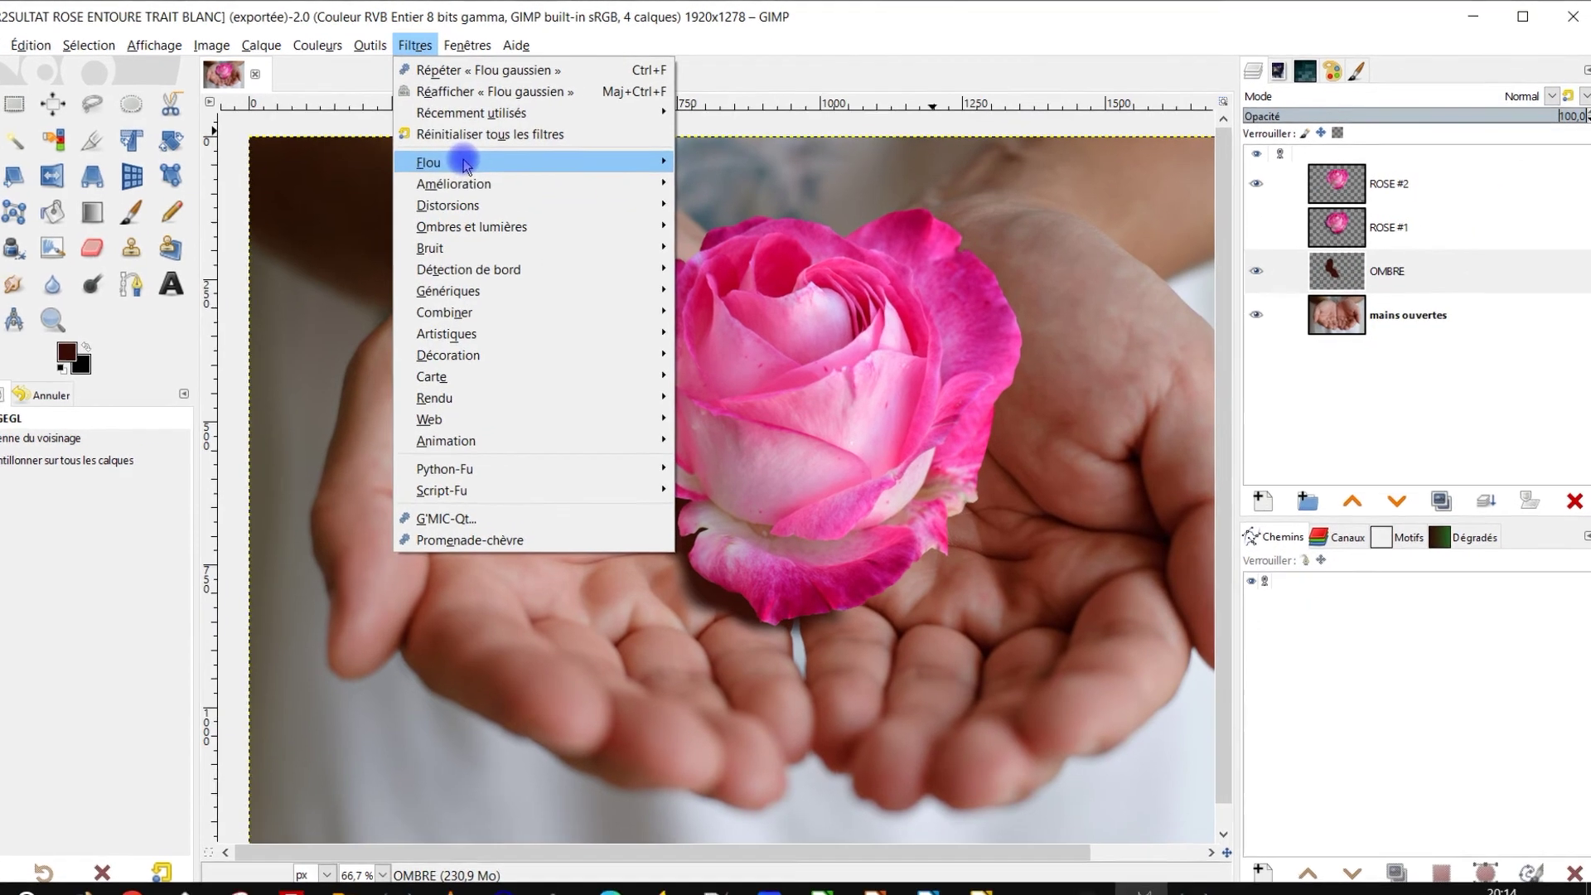
{"action": "mouse_move", "coordinate": [472, 159]}
{"action": "left_click", "coordinate": [707, 209]}
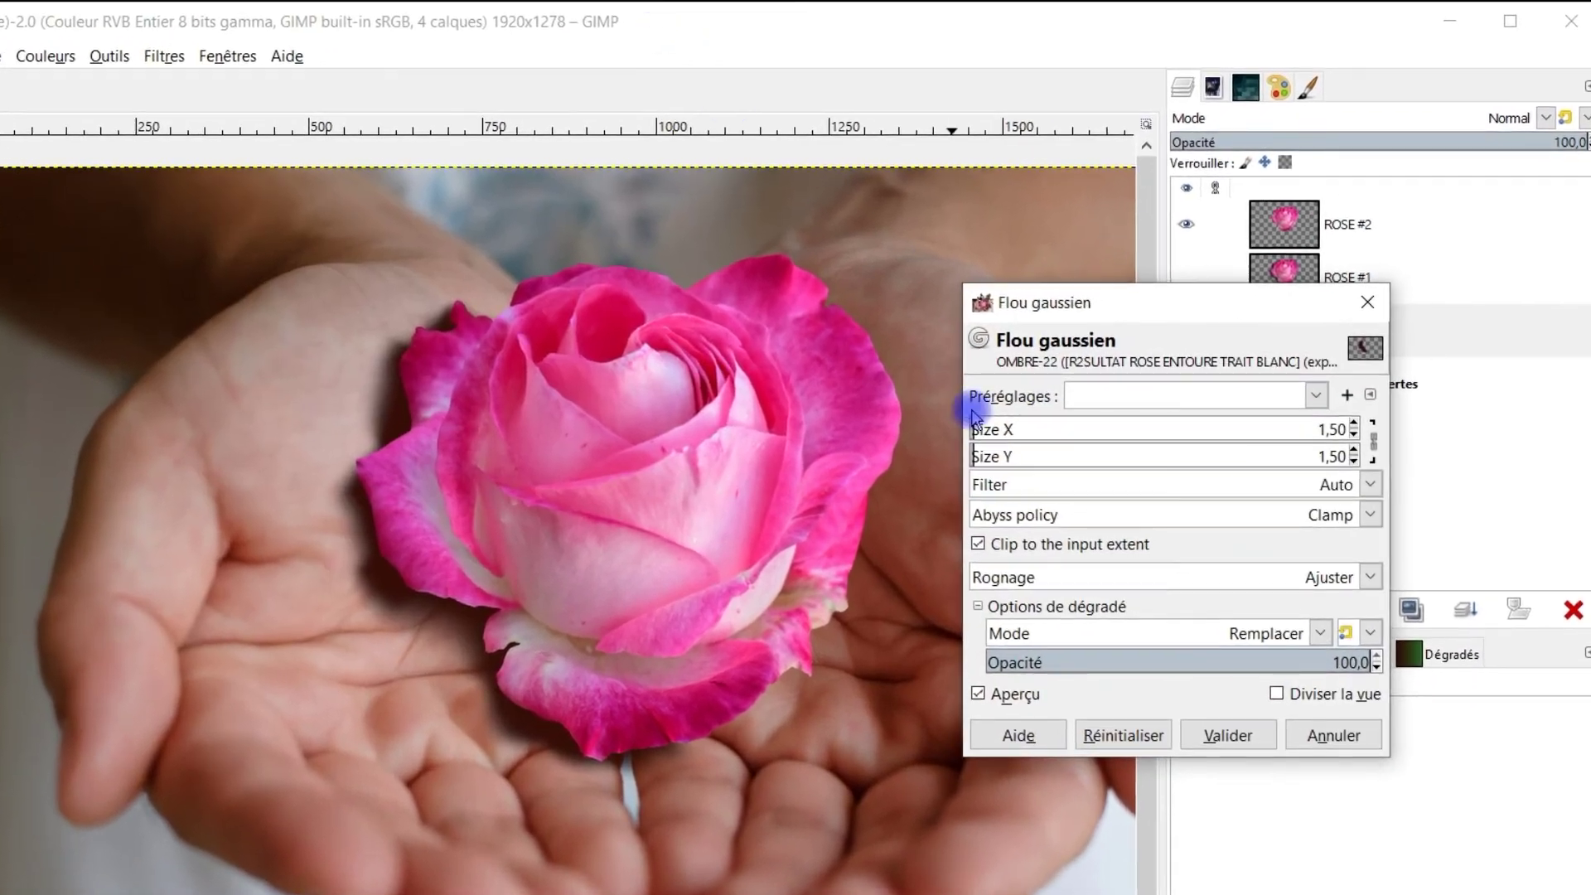
{"action": "left_click", "coordinate": [1001, 431]}
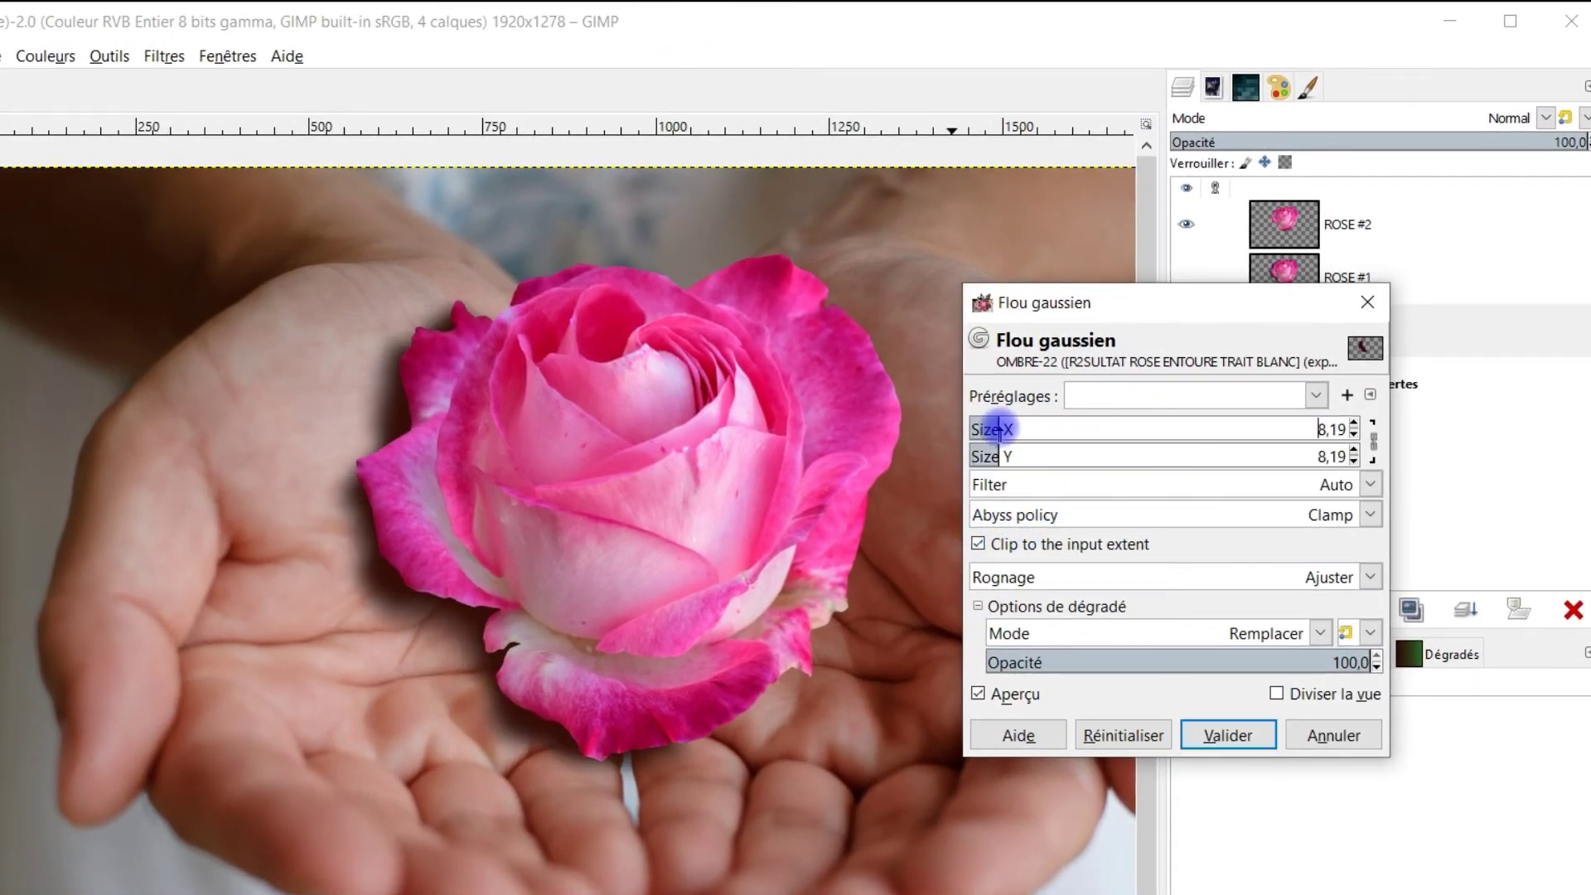
{"action": "left_click_drag", "start_coordinate": [1000, 430], "coordinate": [1030, 430]}
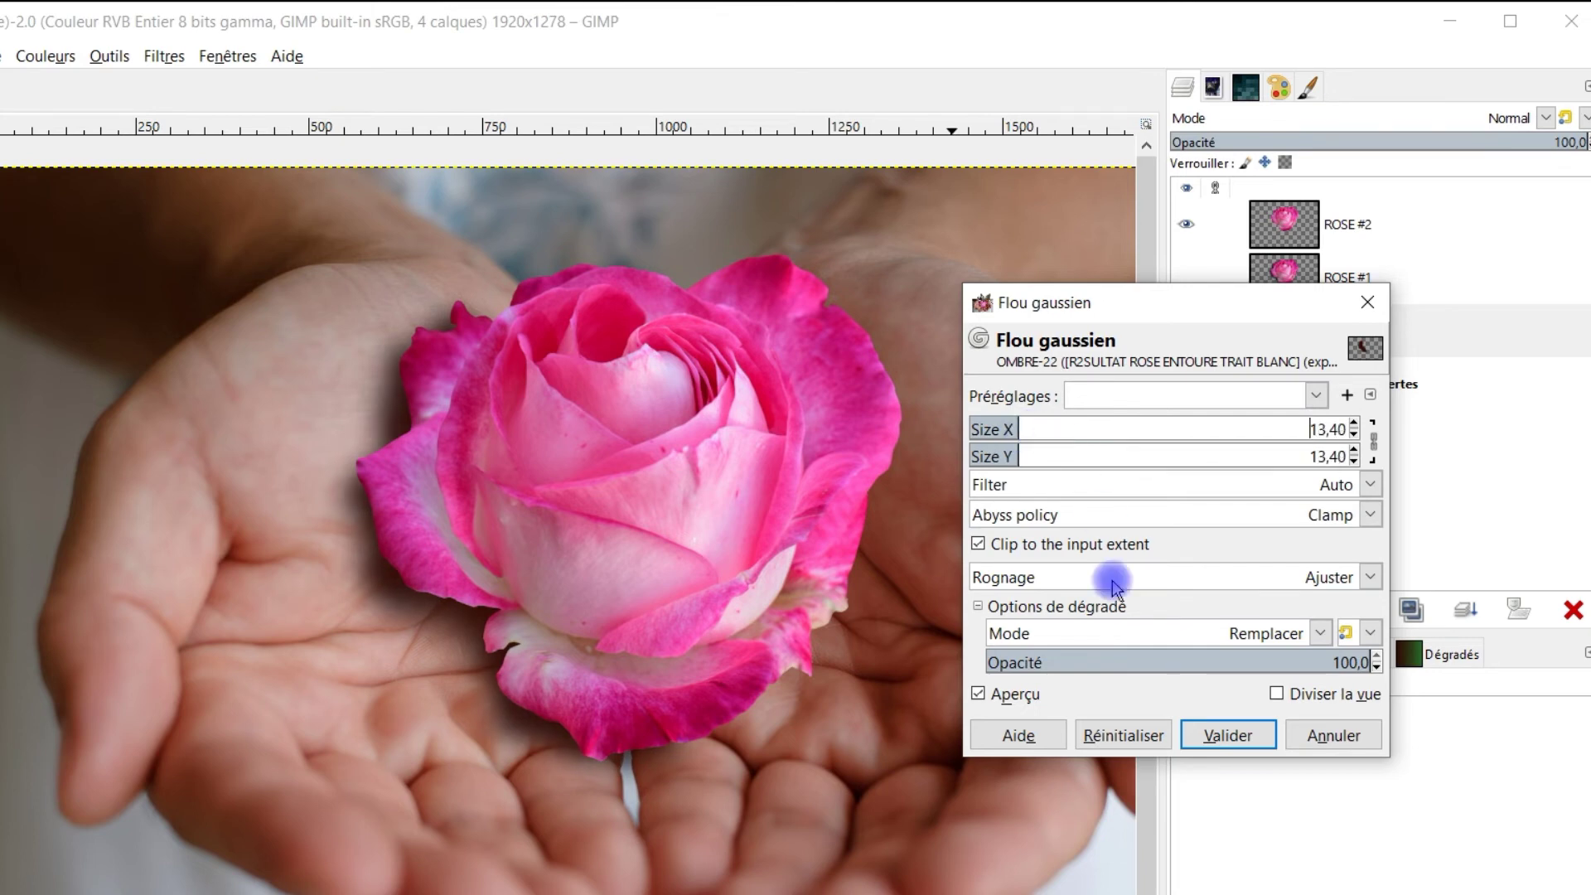
{"action": "left_click", "coordinate": [1220, 729]}
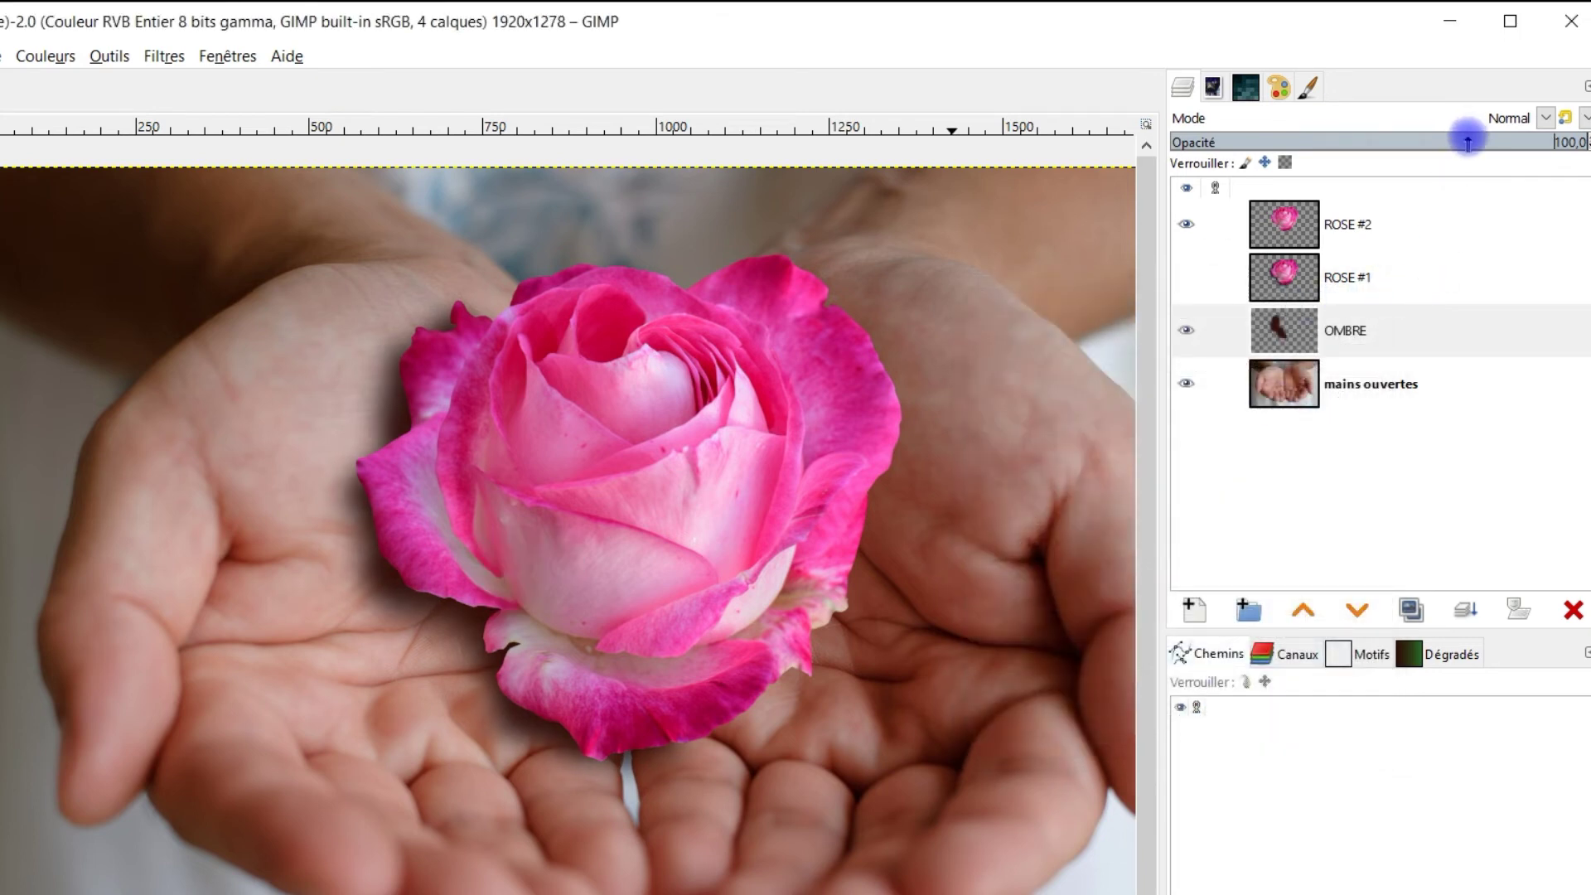
Step: Set the OMBRE layer's opacity to 82.3 and make ROSE #2 the active layer
{"action": "left_click", "coordinate": [1518, 141]}
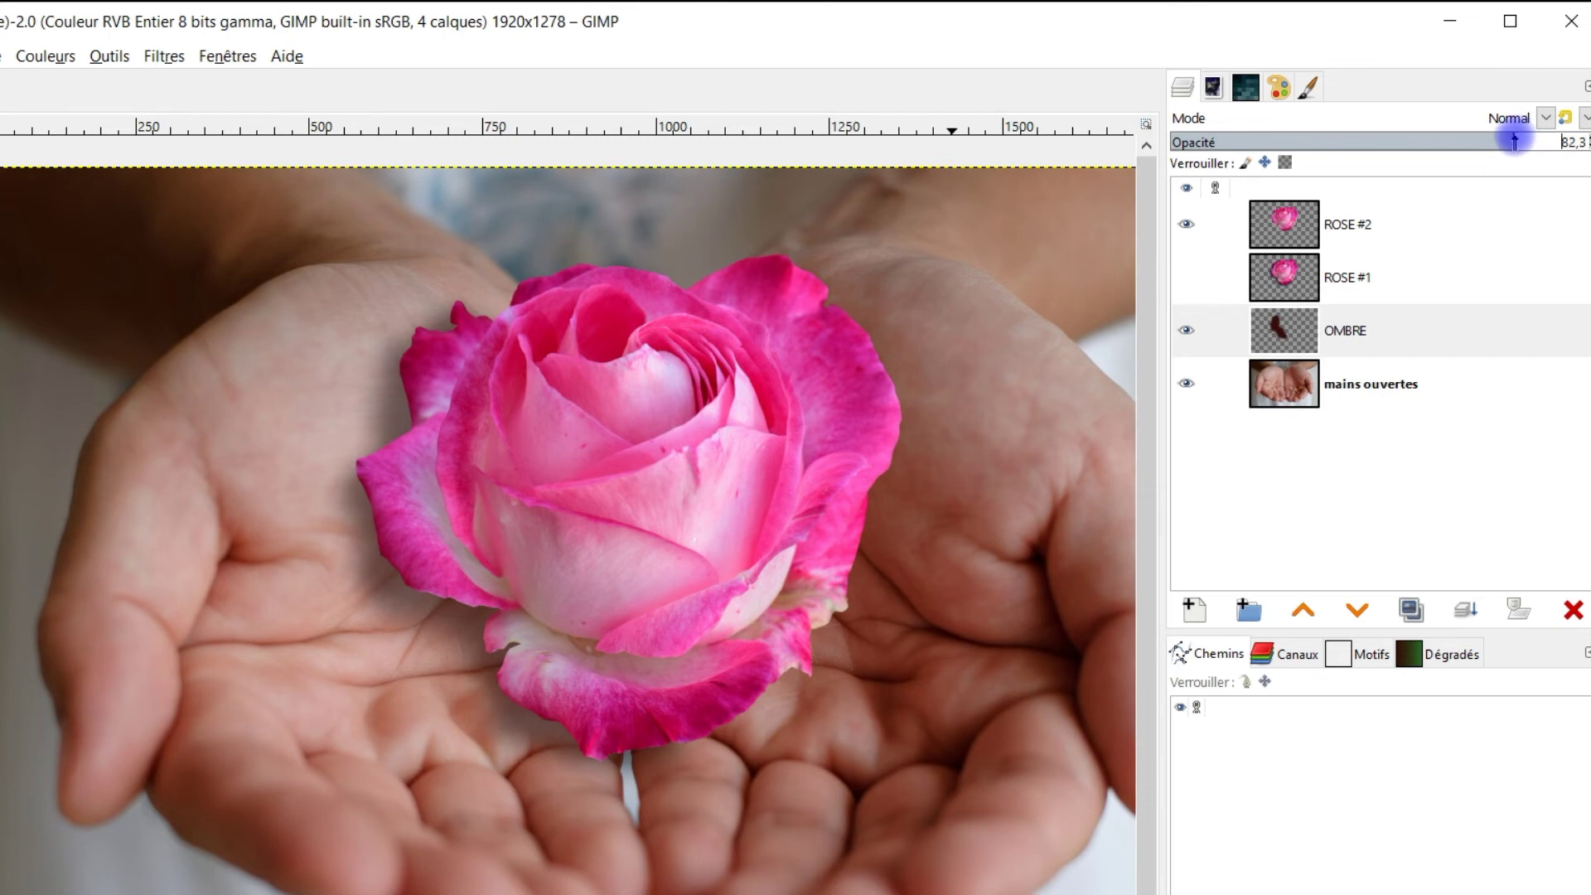
{"action": "left_click", "coordinate": [1303, 279]}
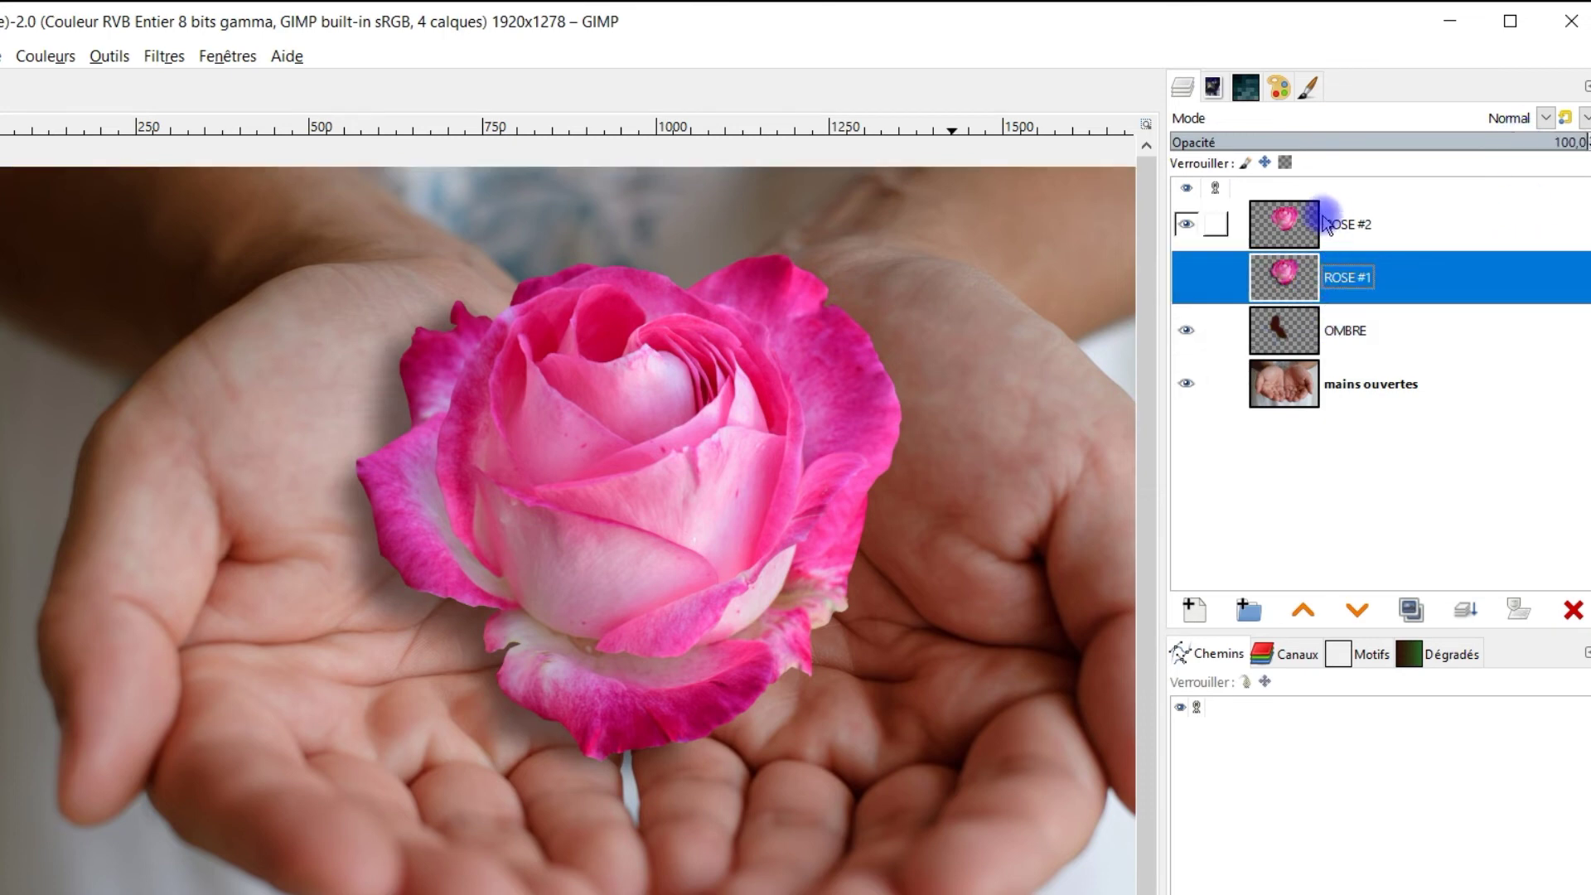
{"action": "scroll", "coordinate": [856, 514], "scroll_direction": "down", "scroll_amount": 2}
{"action": "scroll", "coordinate": [821, 571], "scroll_direction": "up", "scroll_amount": 2}
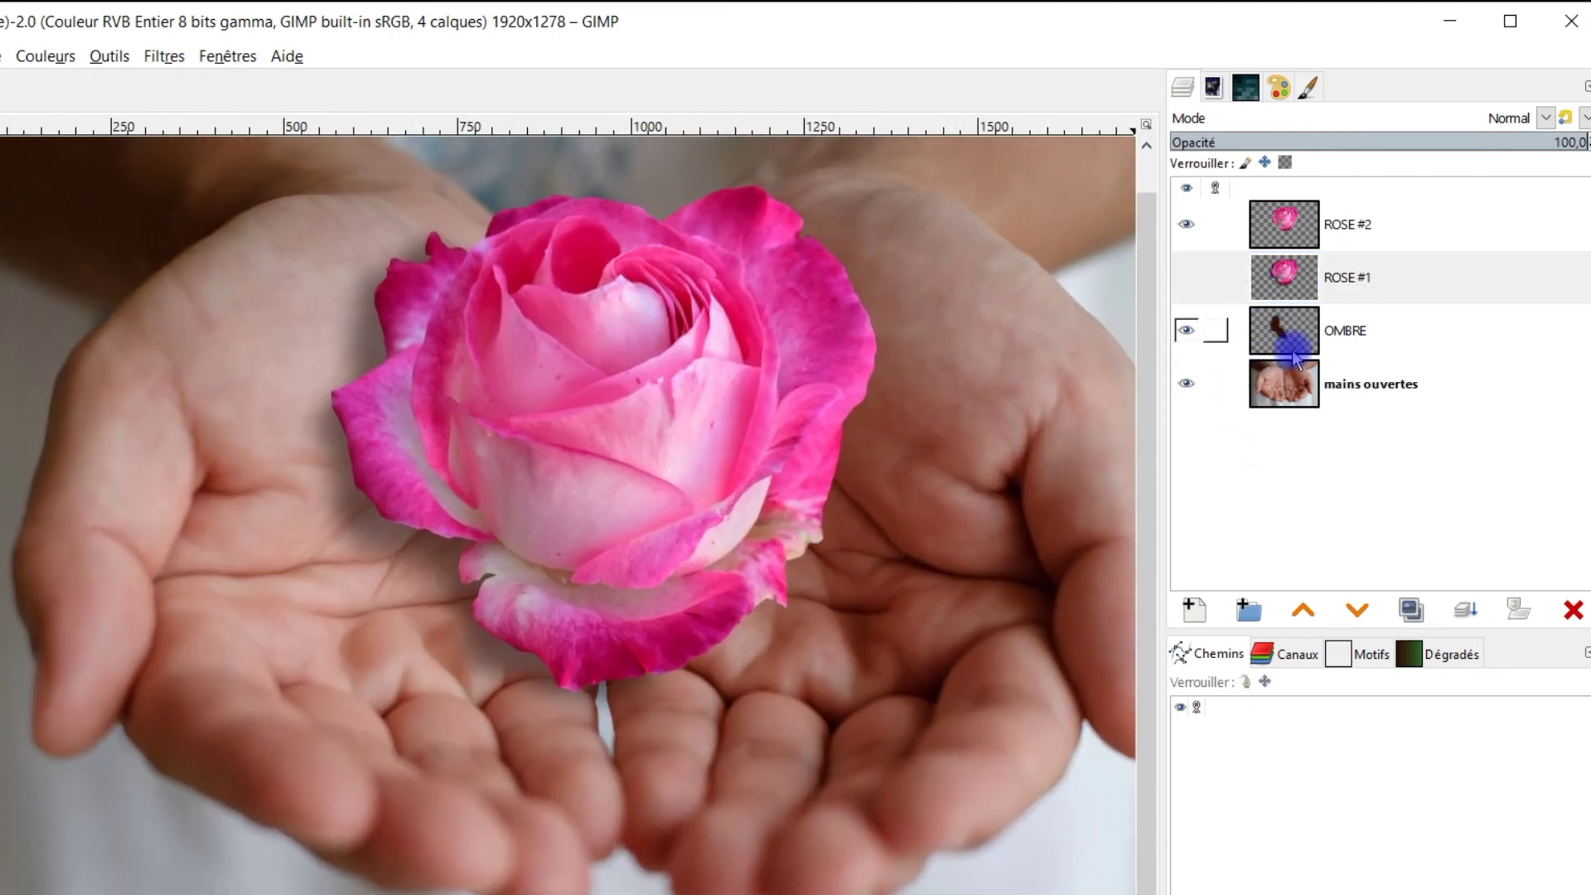
{"action": "left_click", "coordinate": [1299, 333]}
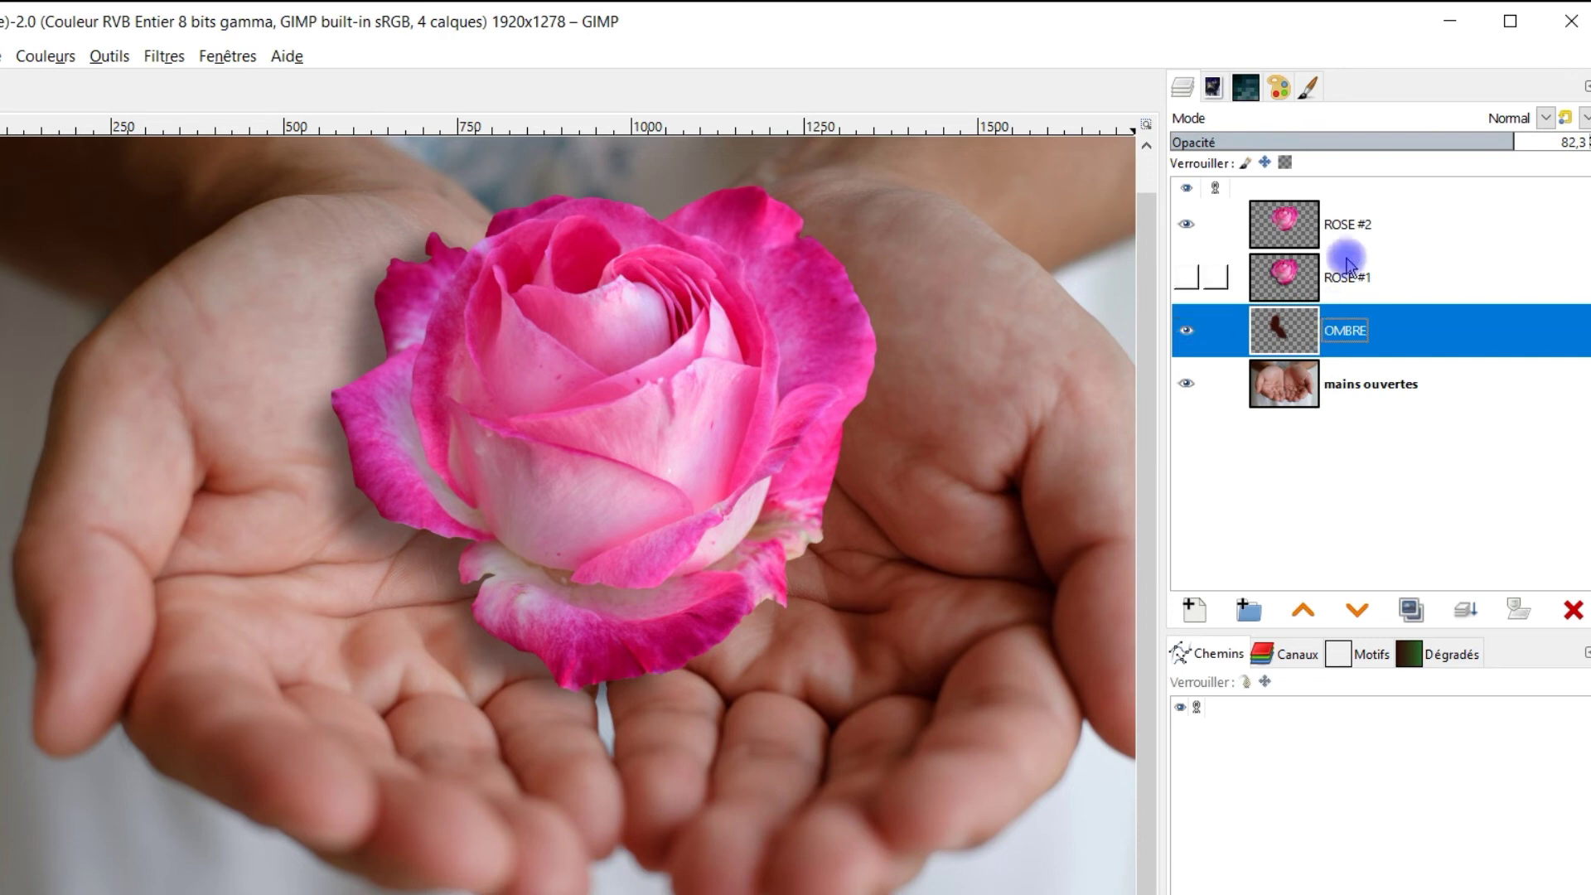
{"action": "left_click", "coordinate": [1263, 225]}
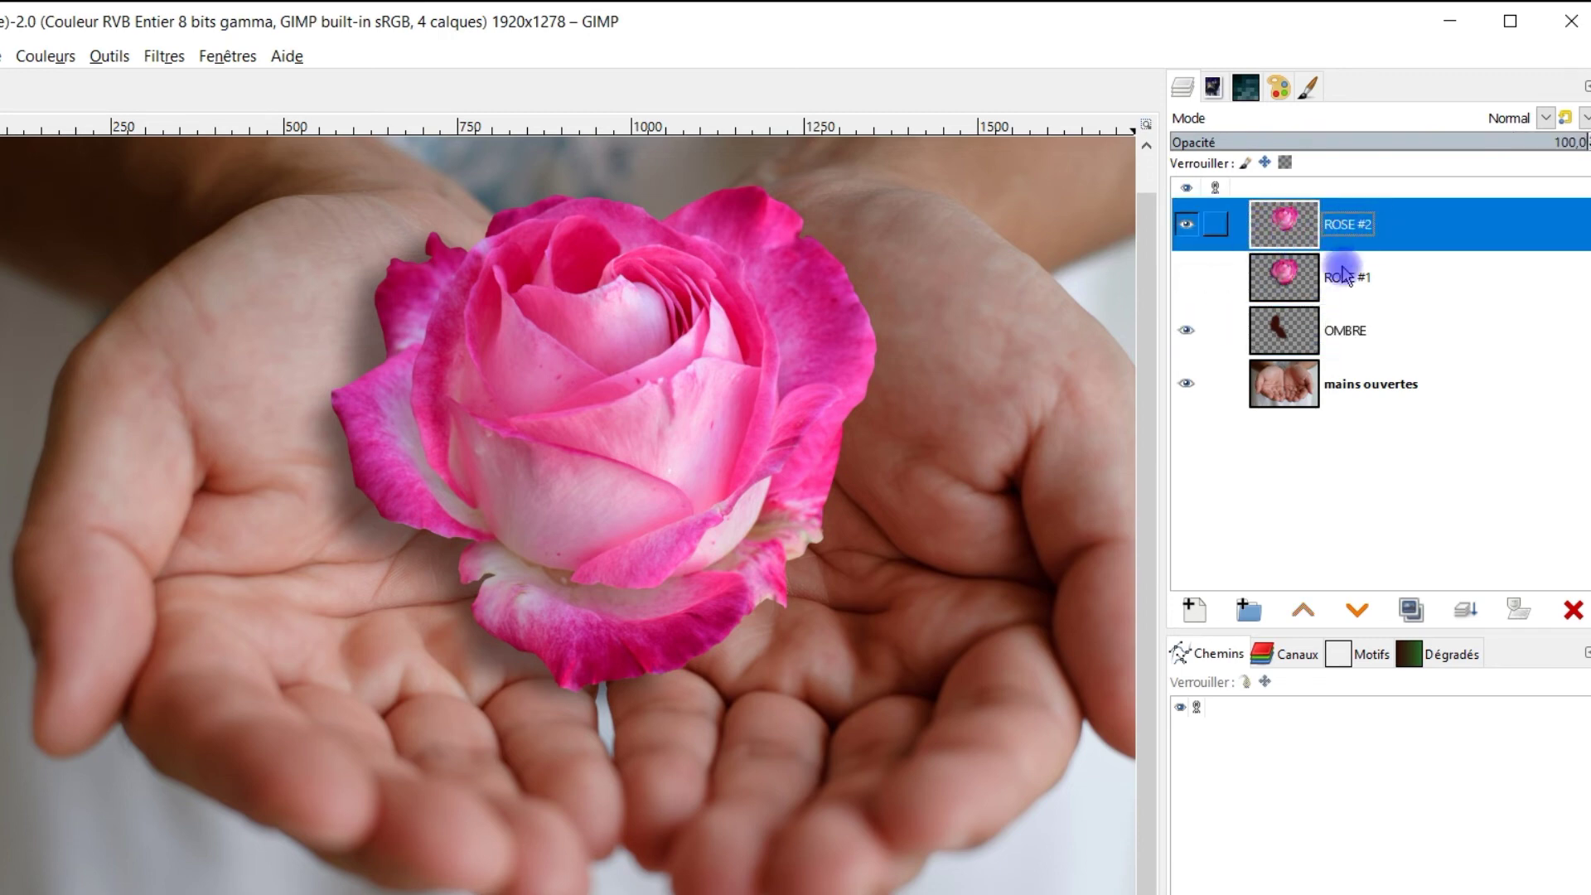
{"action": "left_click_drag", "start_coordinate": [949, 416], "coordinate": [827, 451]}
{"action": "scroll", "coordinate": [812, 427], "scroll_direction": "down", "scroll_amount": 1}
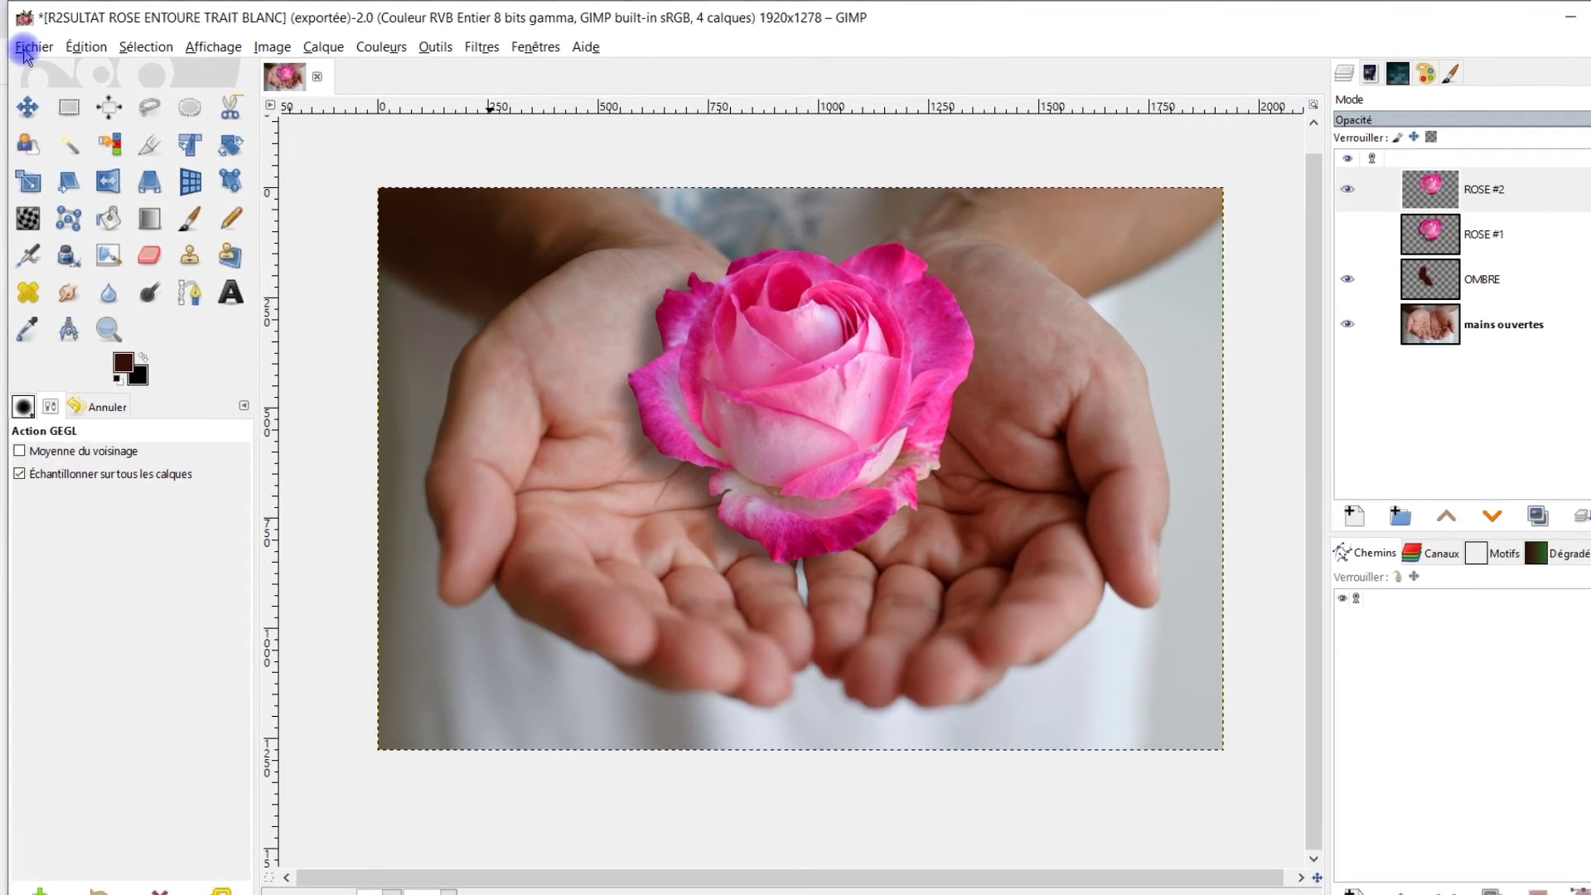
{"action": "left_click", "coordinate": [25, 46]}
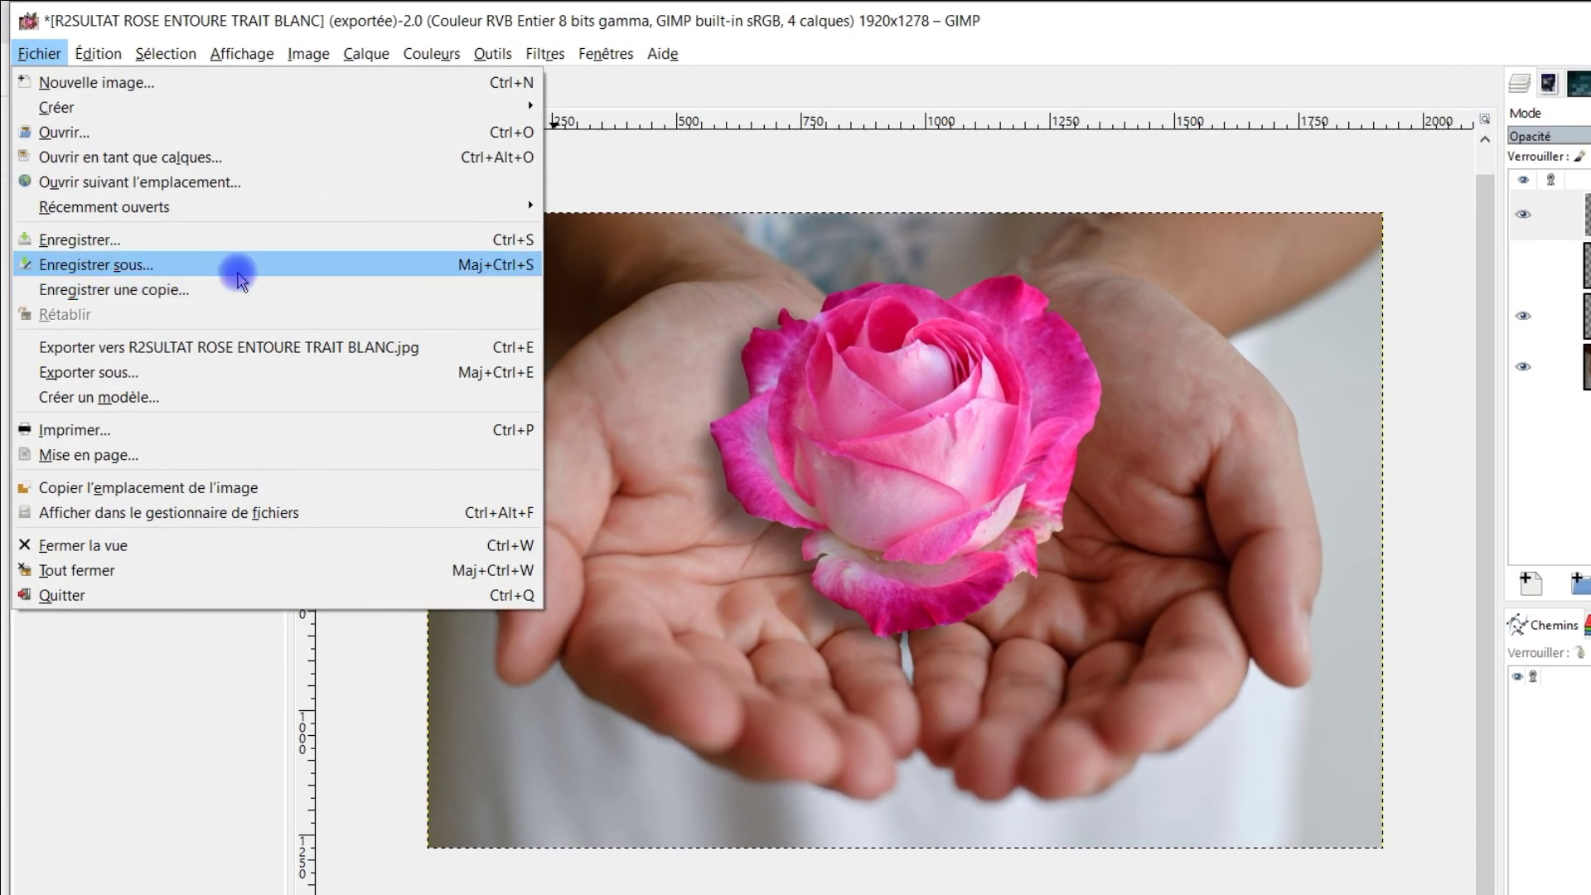
{"action": "left_click", "coordinate": [231, 259]}
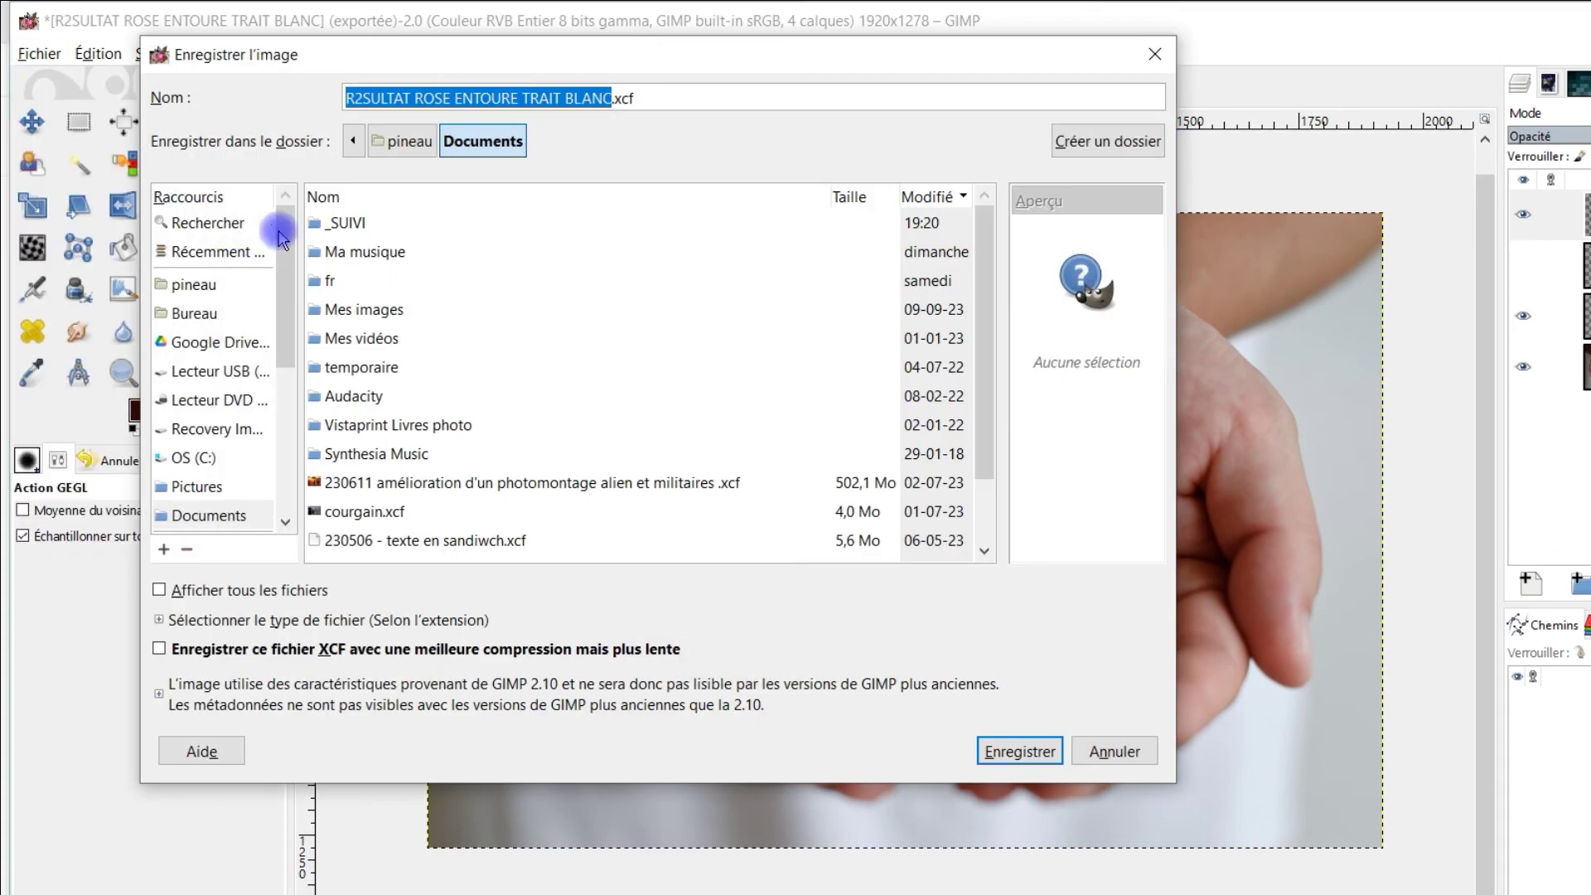
{"action": "left_click", "coordinate": [663, 98]}
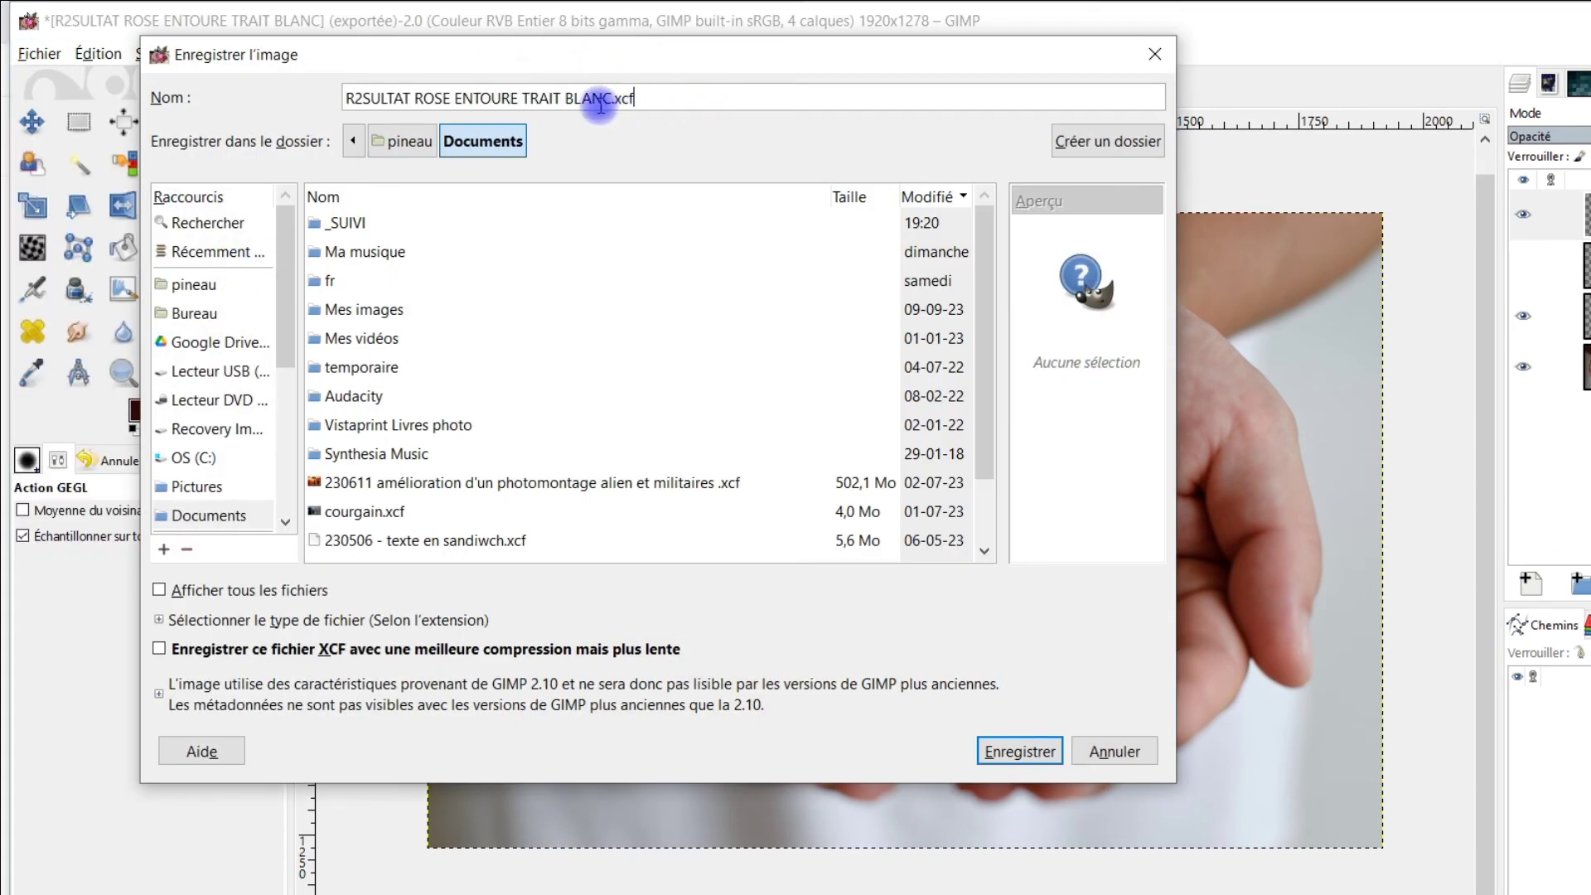
{"action": "scroll", "coordinate": [219, 390], "scroll_direction": "down", "scroll_amount": 3}
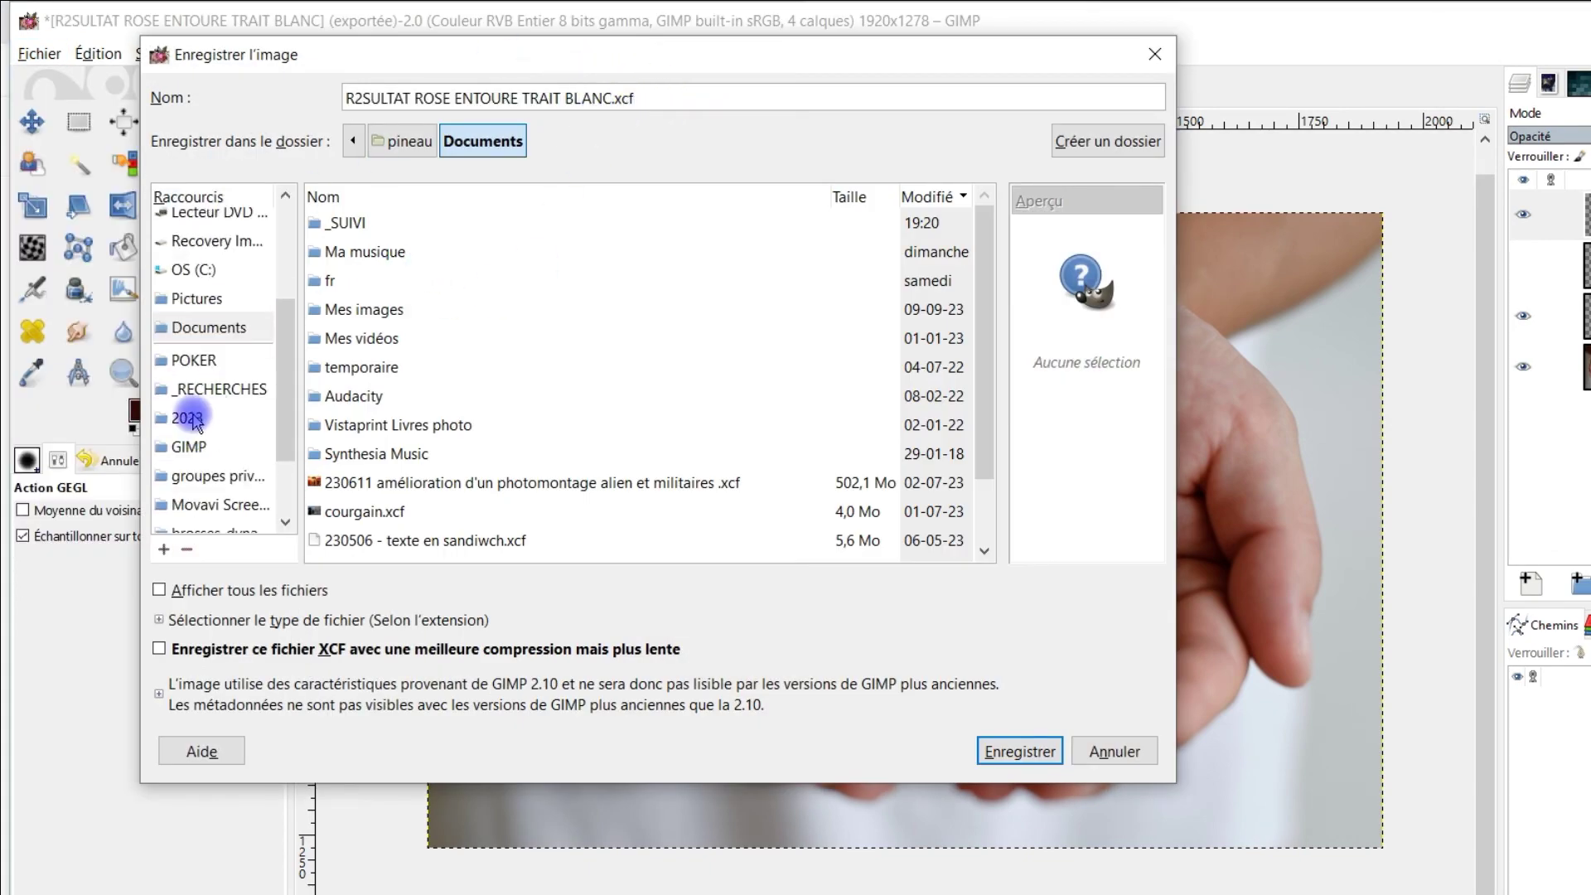
{"action": "left_click", "coordinate": [188, 417]}
{"action": "double_click", "coordinate": [373, 222]}
{"action": "left_click", "coordinate": [576, 96]}
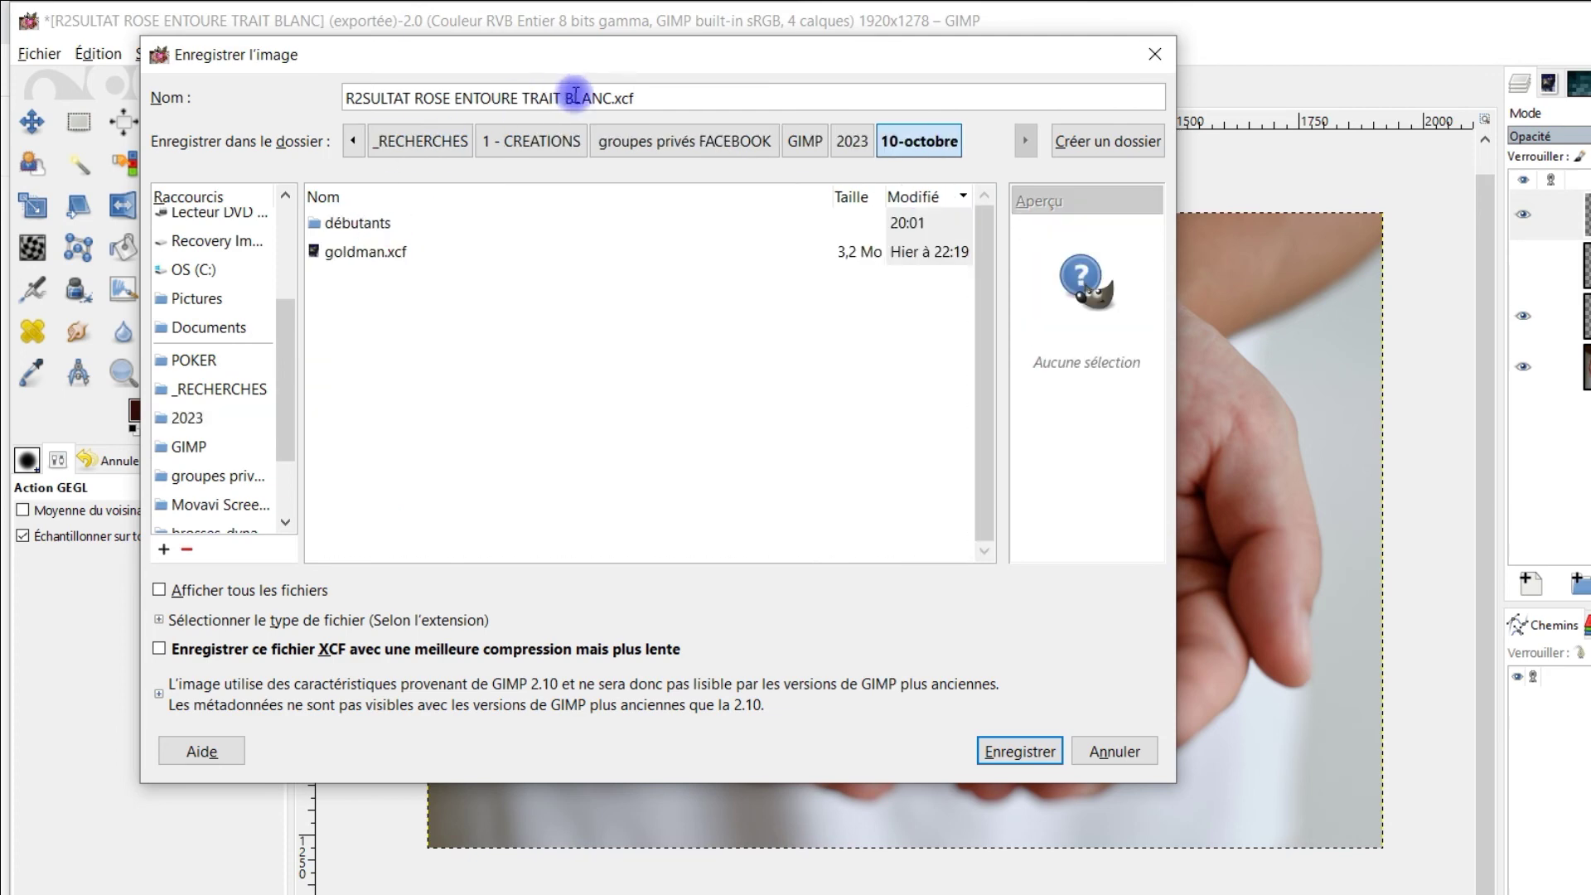
{"action": "left_click", "coordinate": [1154, 54]}
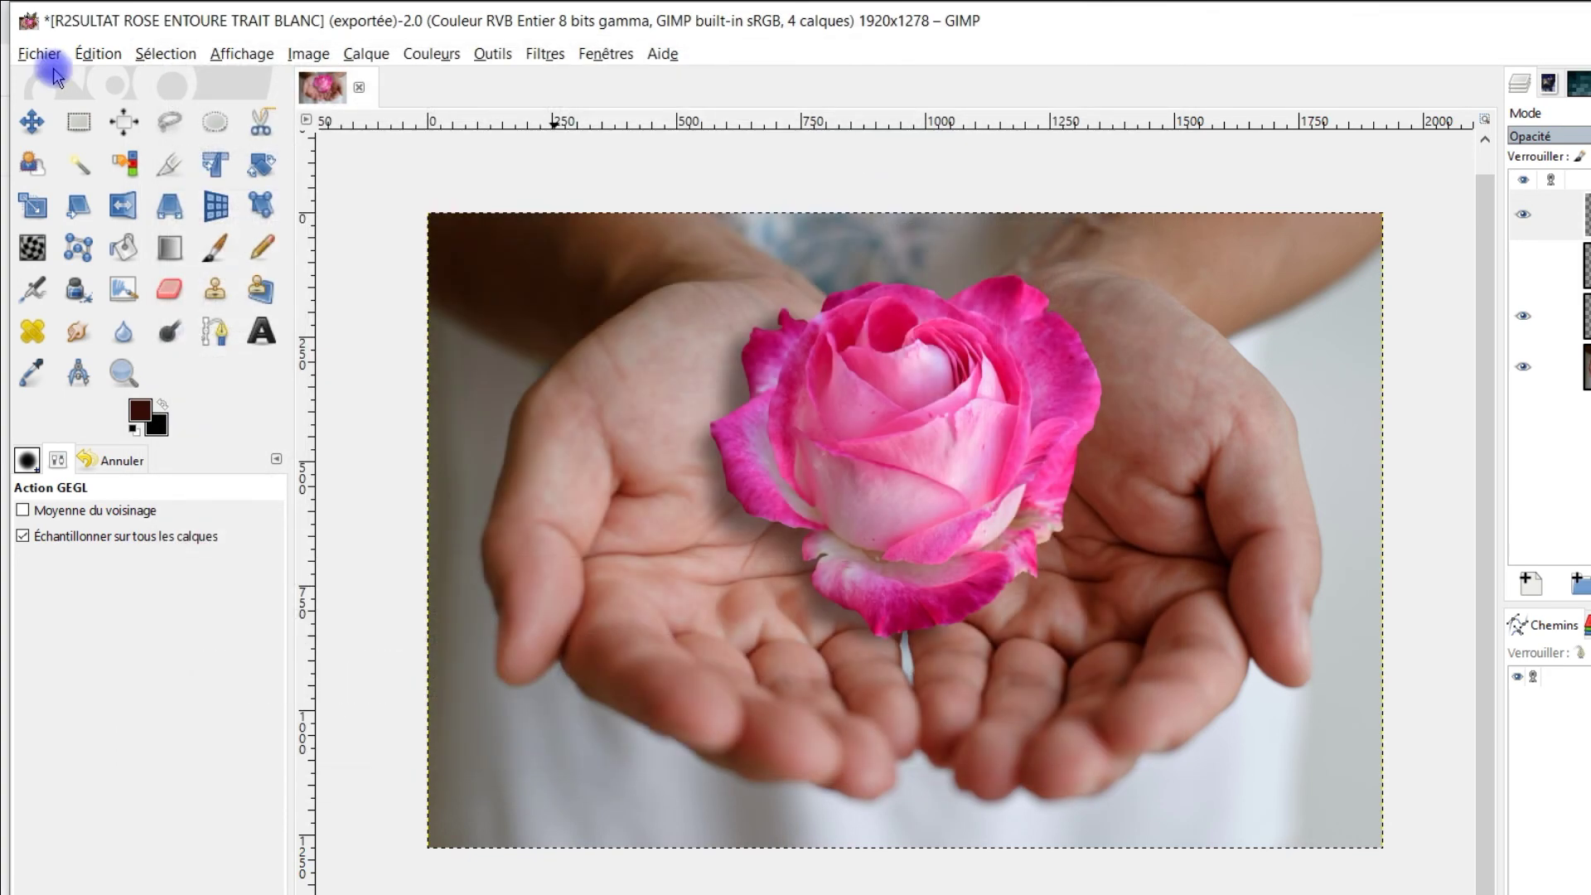
Step: Start saving the image as a new XCF project, with the 10-octobre folder inside 2023 as the destination
{"action": "left_click", "coordinate": [37, 53]}
{"action": "left_click", "coordinate": [155, 265]}
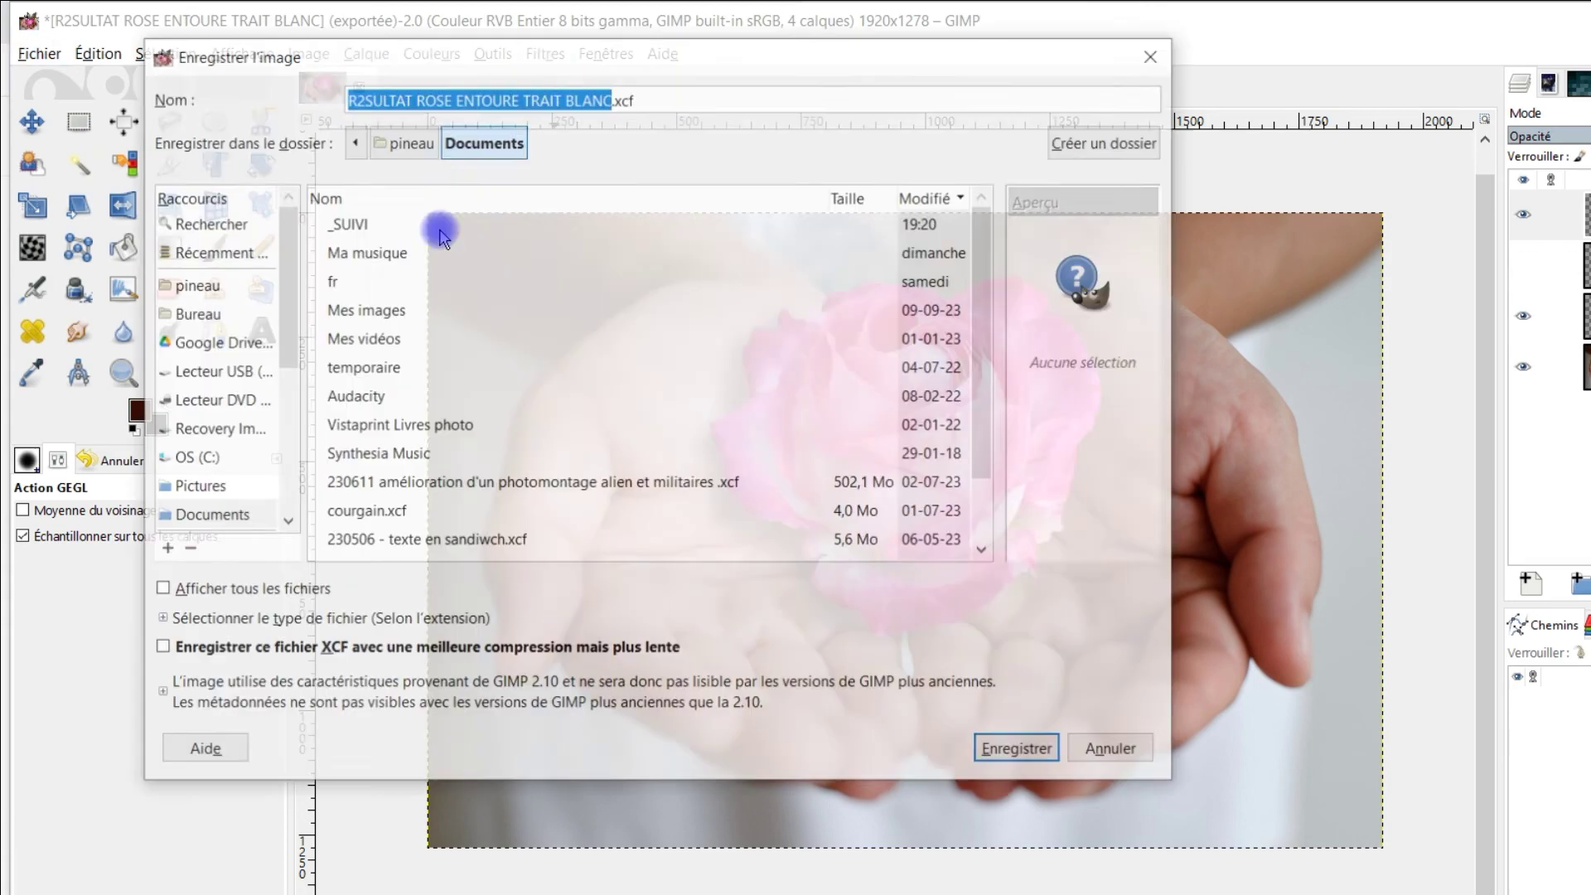
{"action": "left_click", "coordinate": [634, 99]}
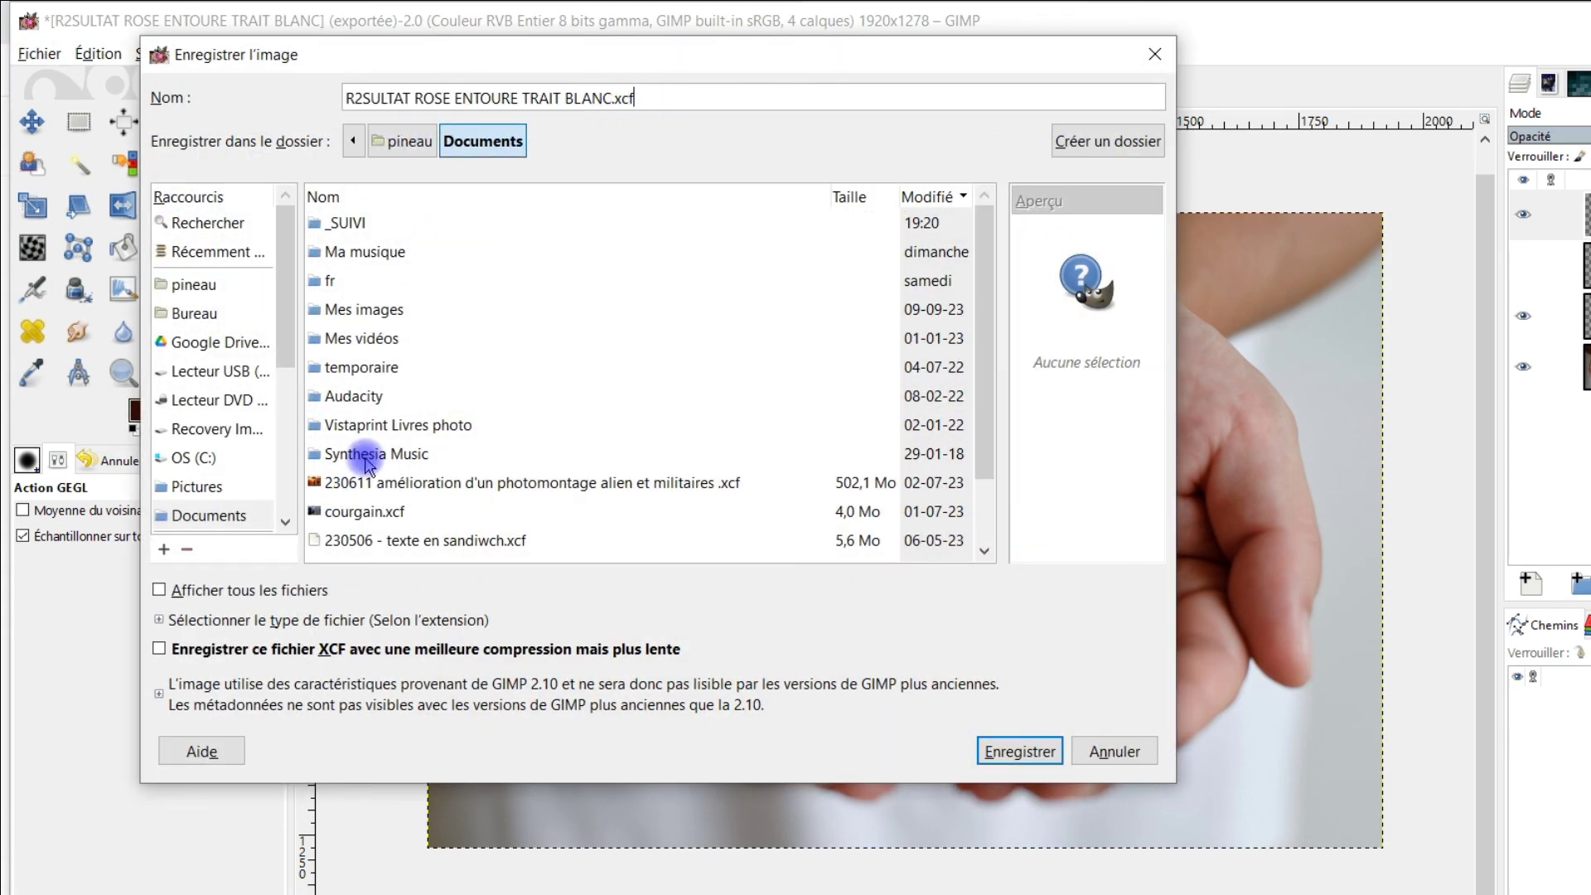
{"action": "scroll", "coordinate": [196, 398], "scroll_direction": "down", "scroll_amount": 3}
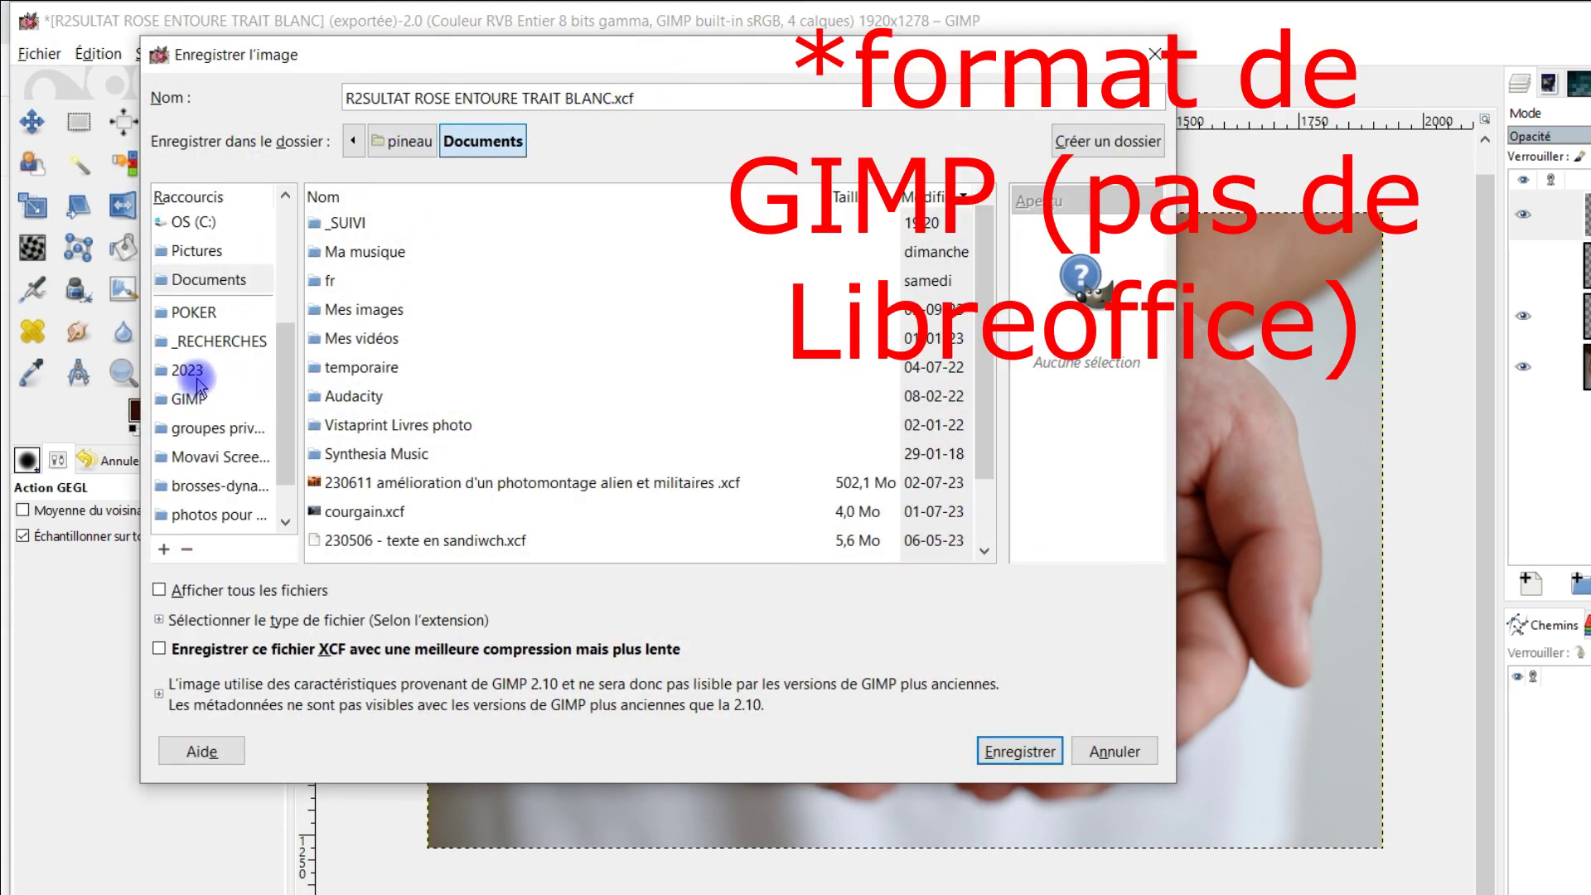
{"action": "left_click", "coordinate": [191, 373]}
{"action": "double_click", "coordinate": [373, 223]}
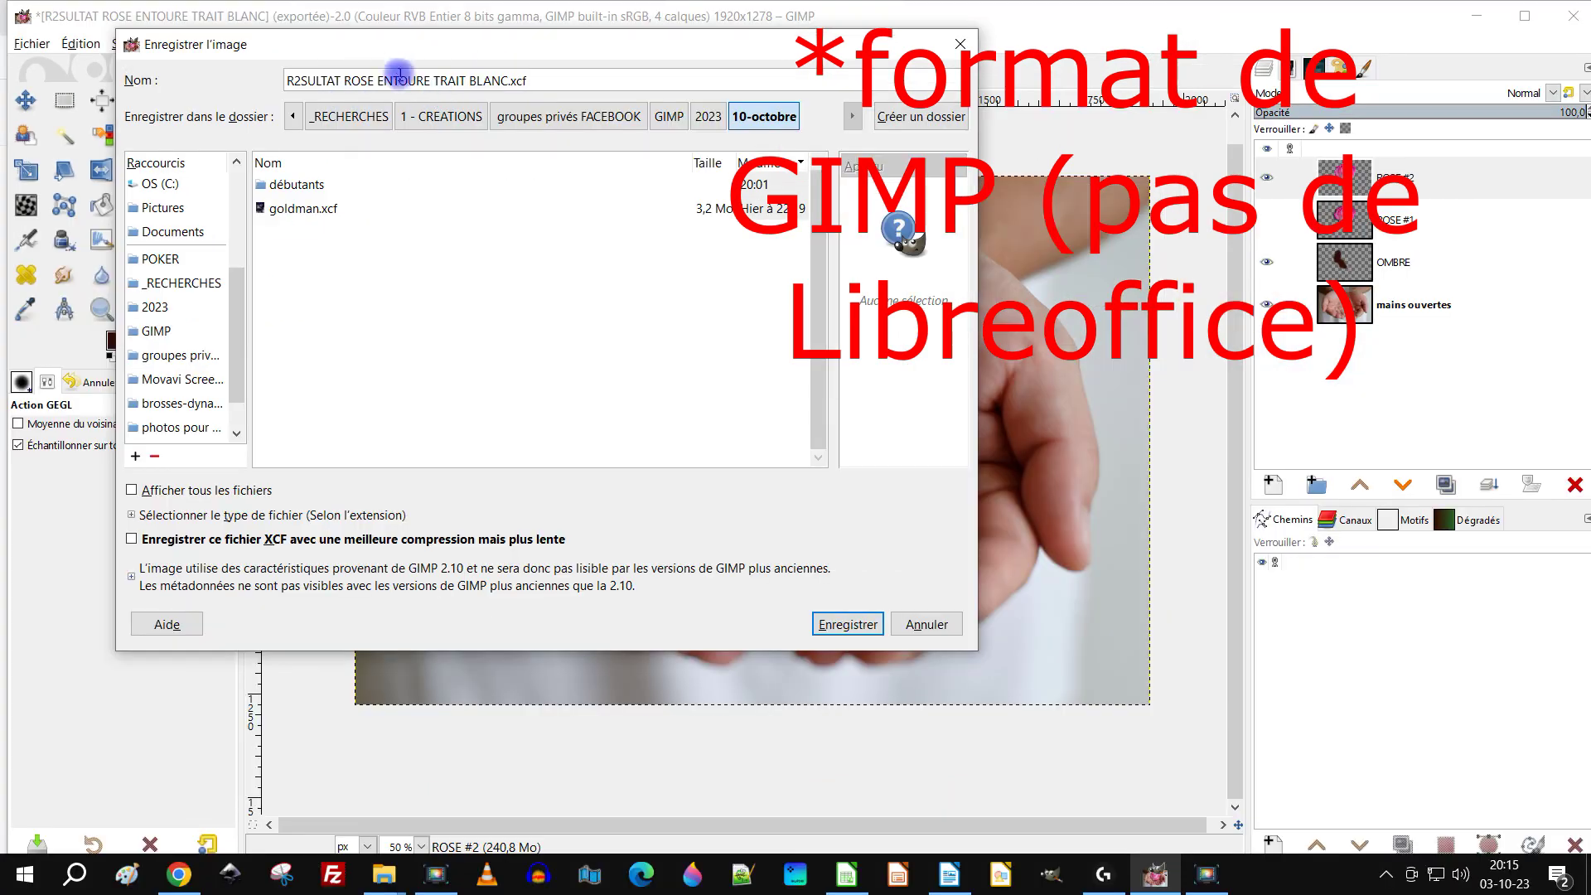
Step: Shorten the file name to ROSE ENTOURE TRAIT BLANC.xcf by removing its first word, and save the project
{"action": "left_click_drag", "start_coordinate": [340, 80], "coordinate": [186, 65]}
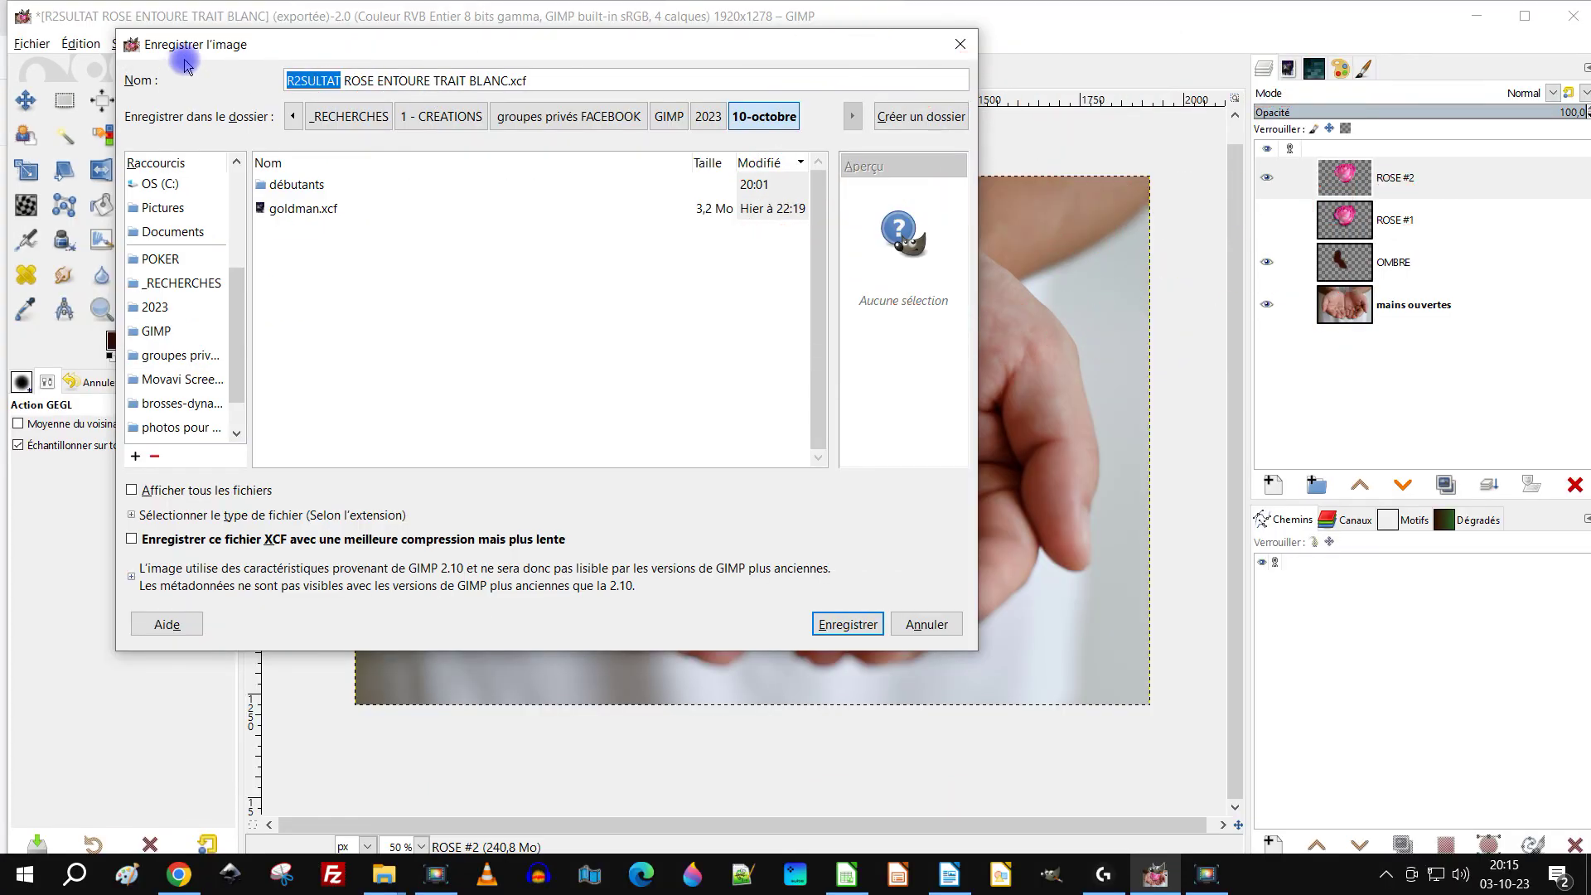
{"action": "key", "text": "Delete"}
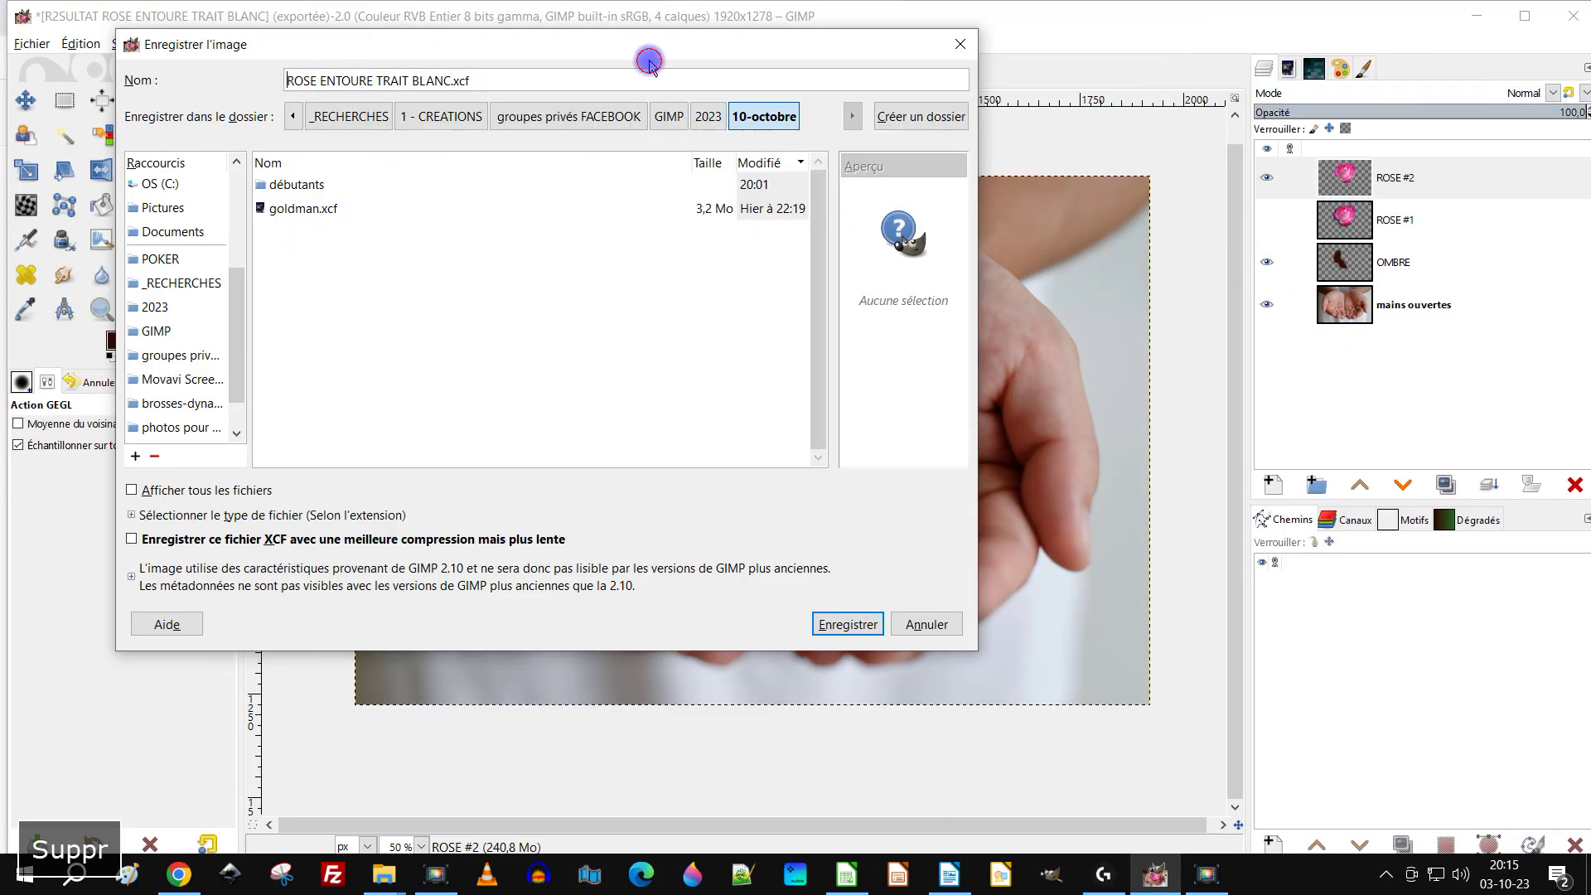
{"action": "key", "text": "Return"}
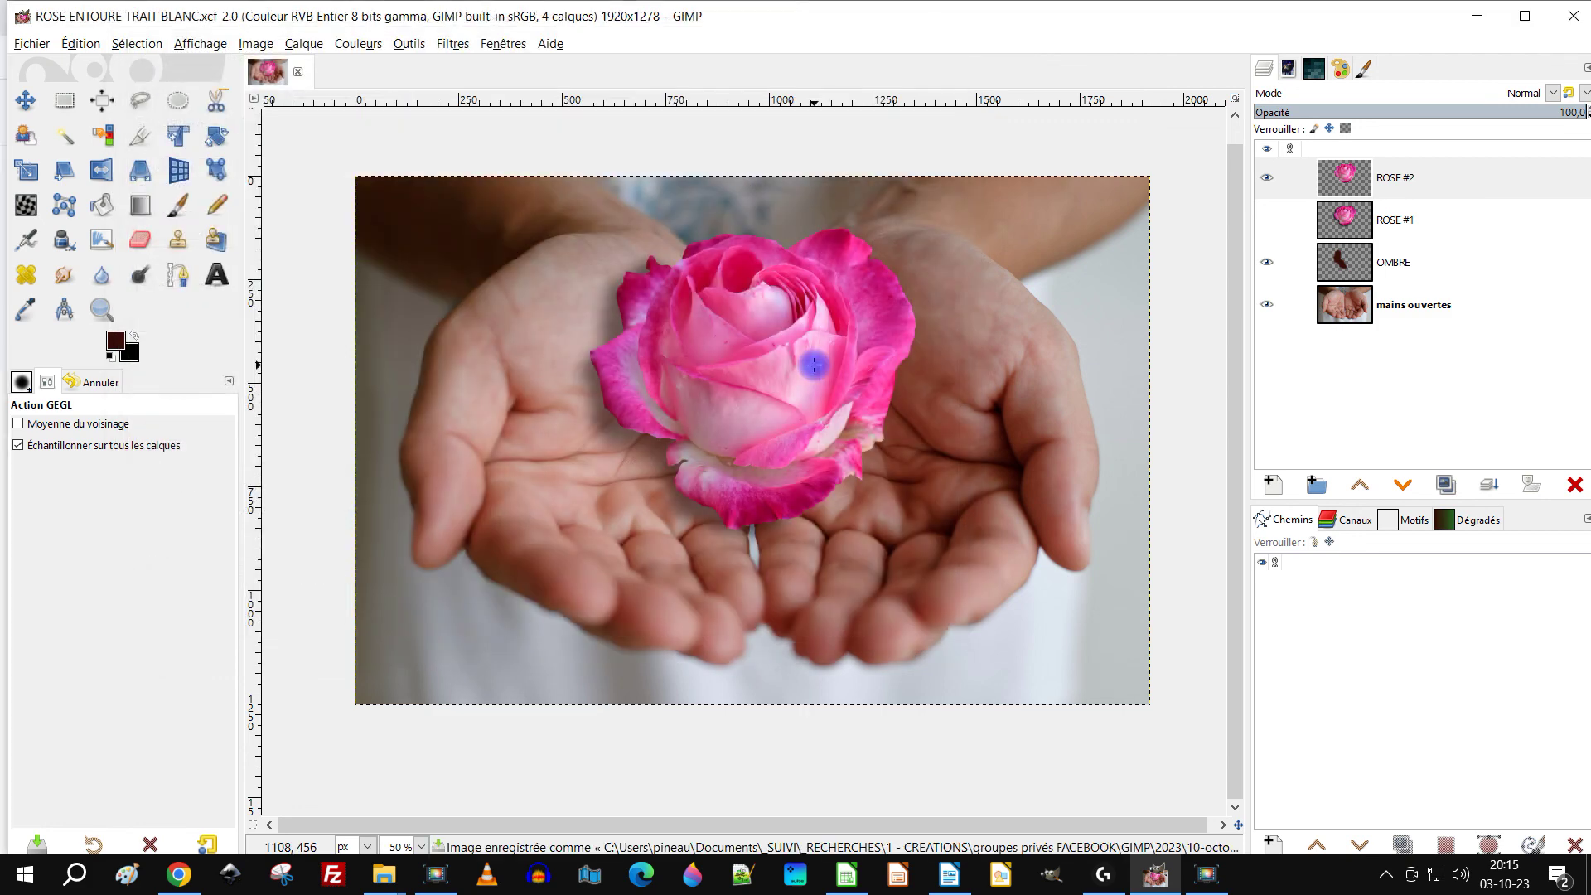